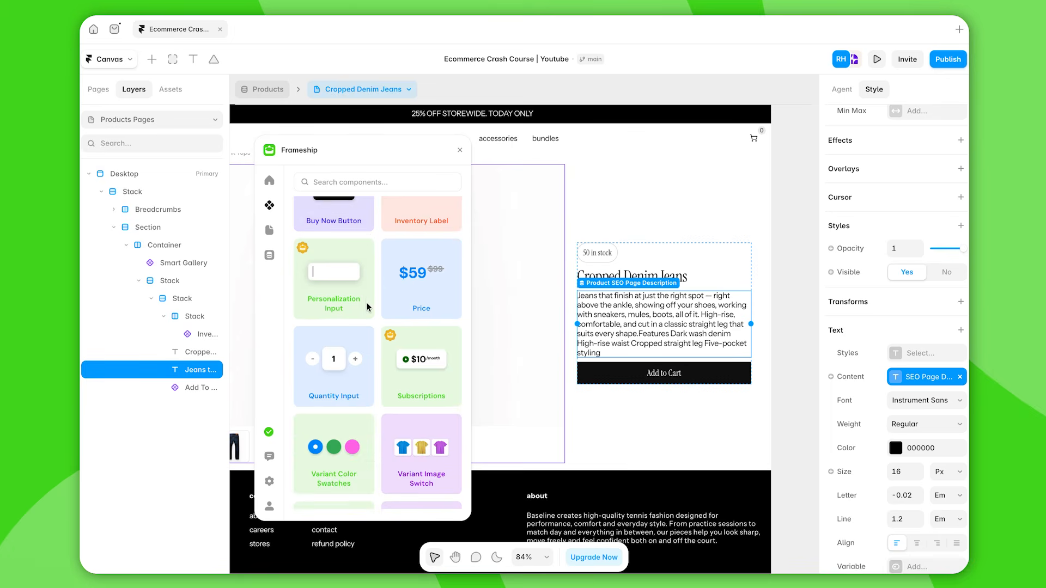
Step: Insert the Quantity Input component between the product description and the Add to Cart button on the product page
left_click_drag(342, 344, 624, 370)
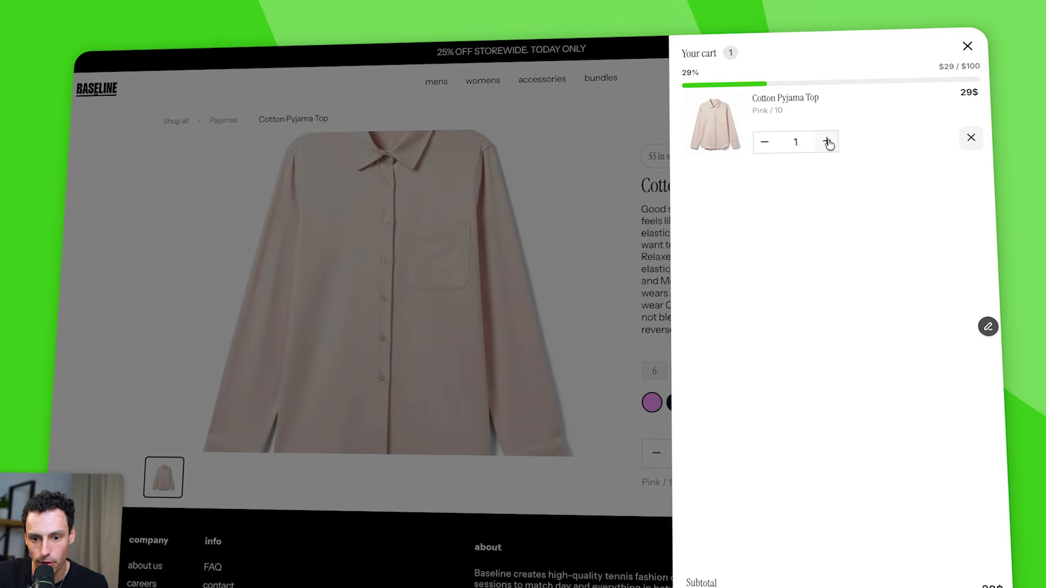
Step: Increase the quantity of the Cotton Pyjama Top in the store preview's cart
left_click(826, 142)
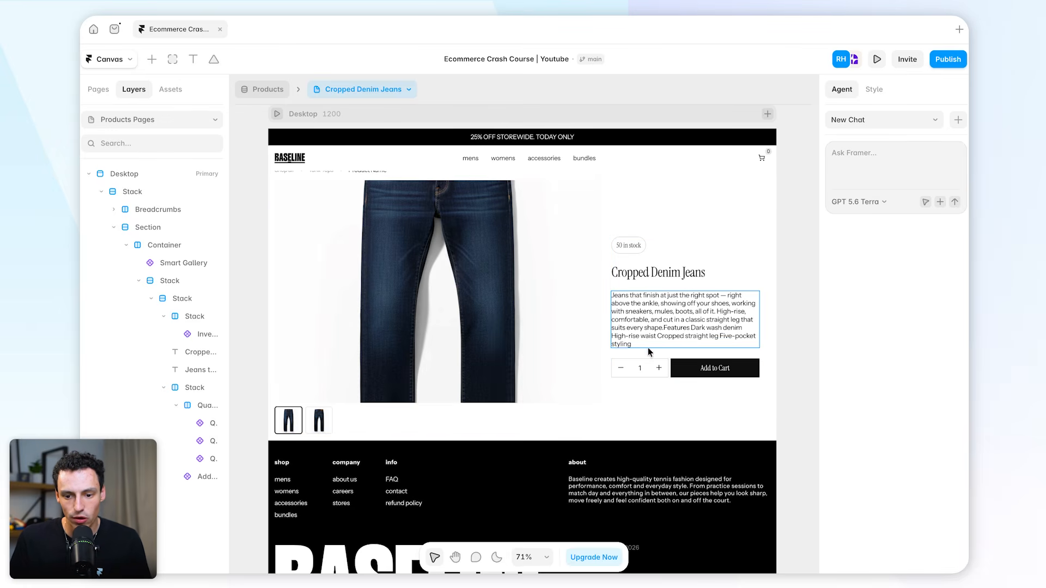
scroll(657, 354, "left", 1)
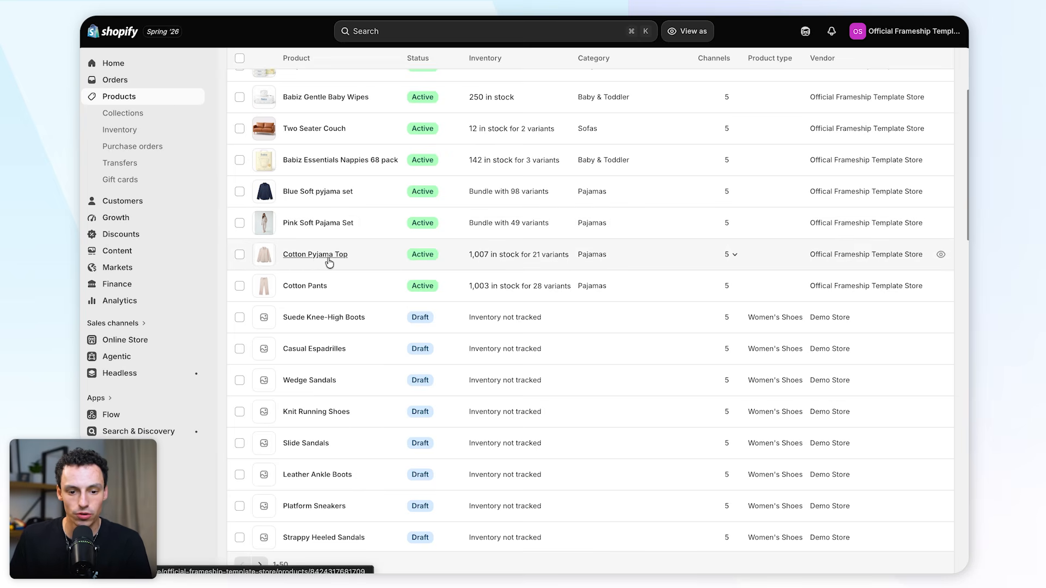
Step: Open the Cotton Pyjama Top product in the Shopify admin and examine its media, color and size variants
left_click(503, 263)
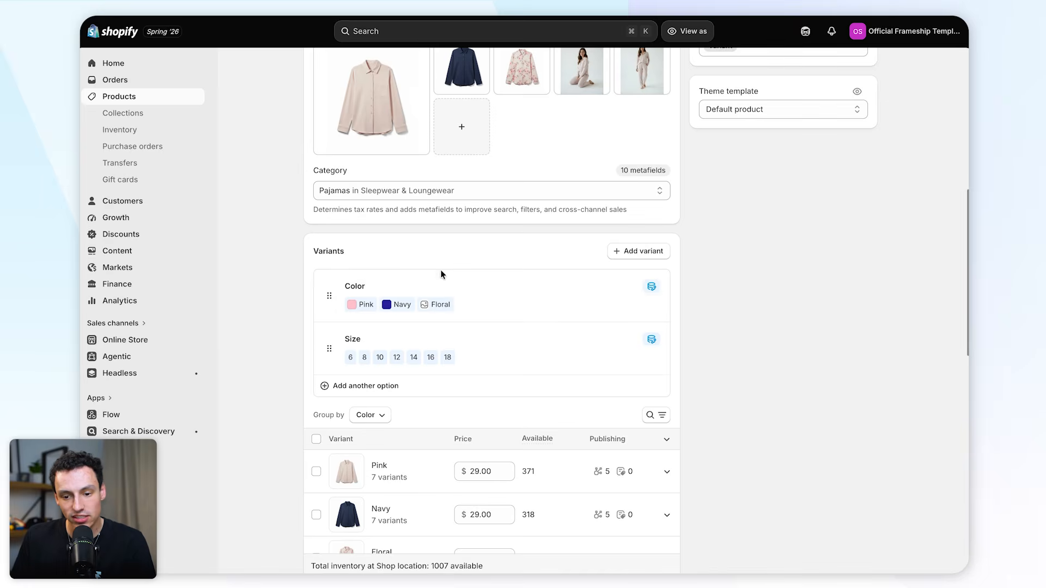
scroll(497, 359, "down", 2)
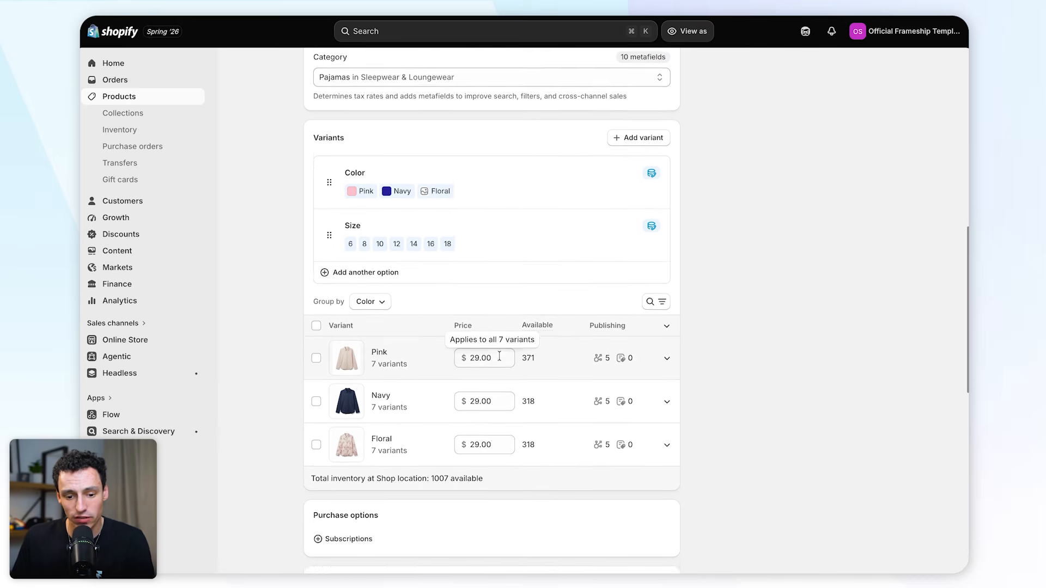
scroll(494, 359, "up", 3)
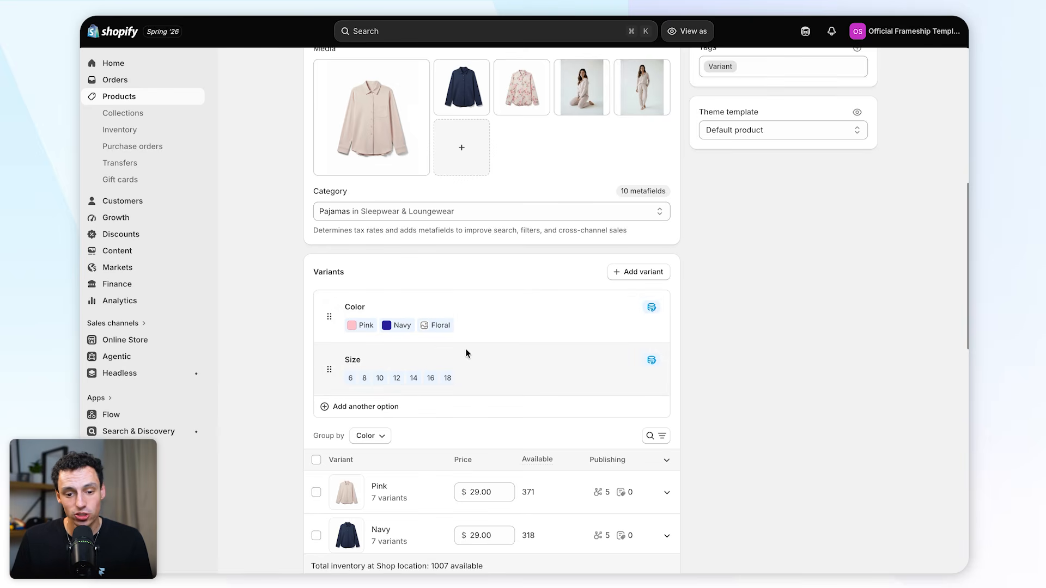
scroll(521, 309, "up", 4)
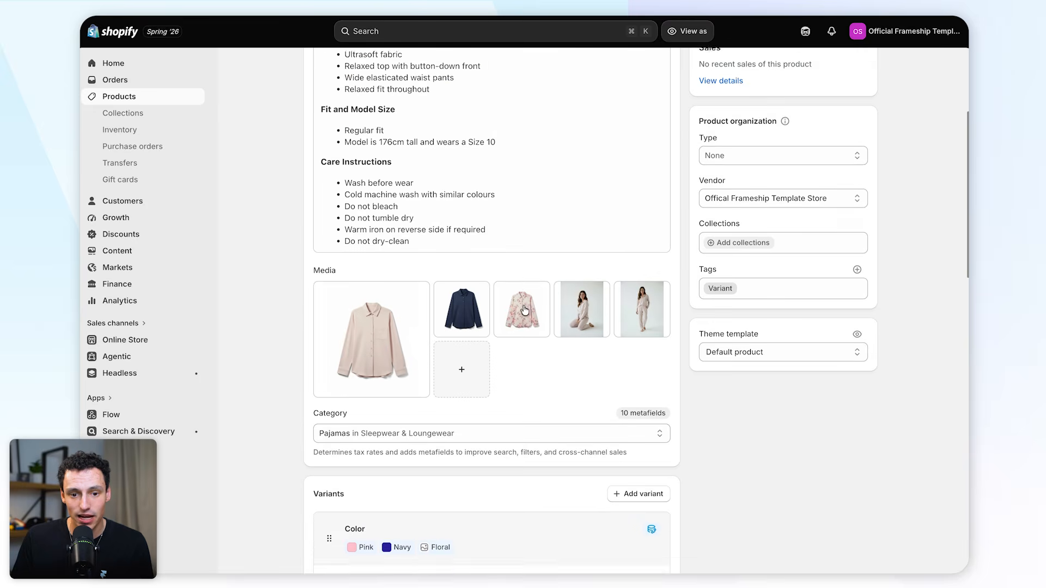
scroll(516, 311, "down", 5)
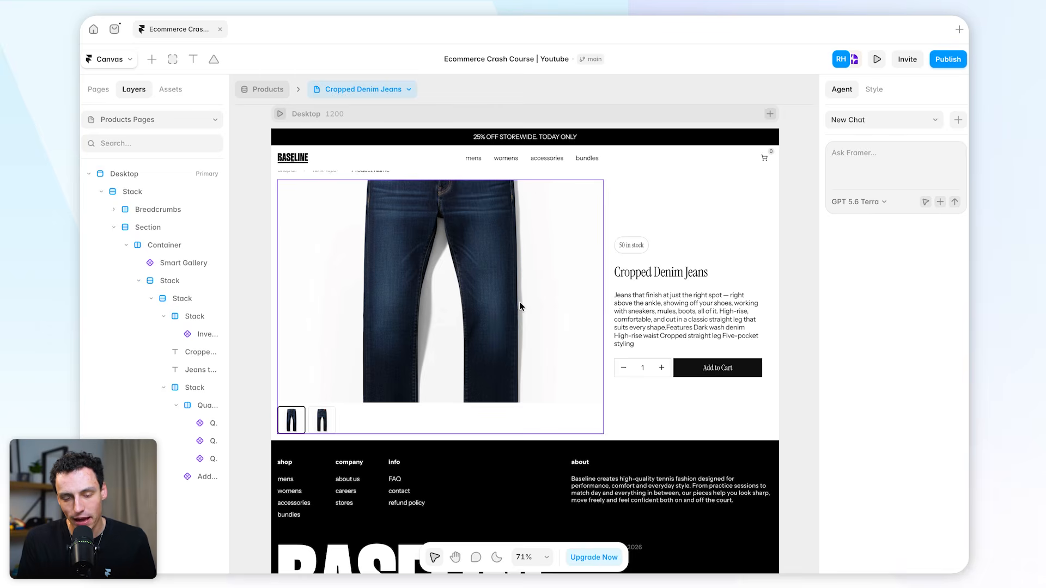
Step: Launch the Frameship plugin in the Framer project and open its product components
key("ctrl+k")
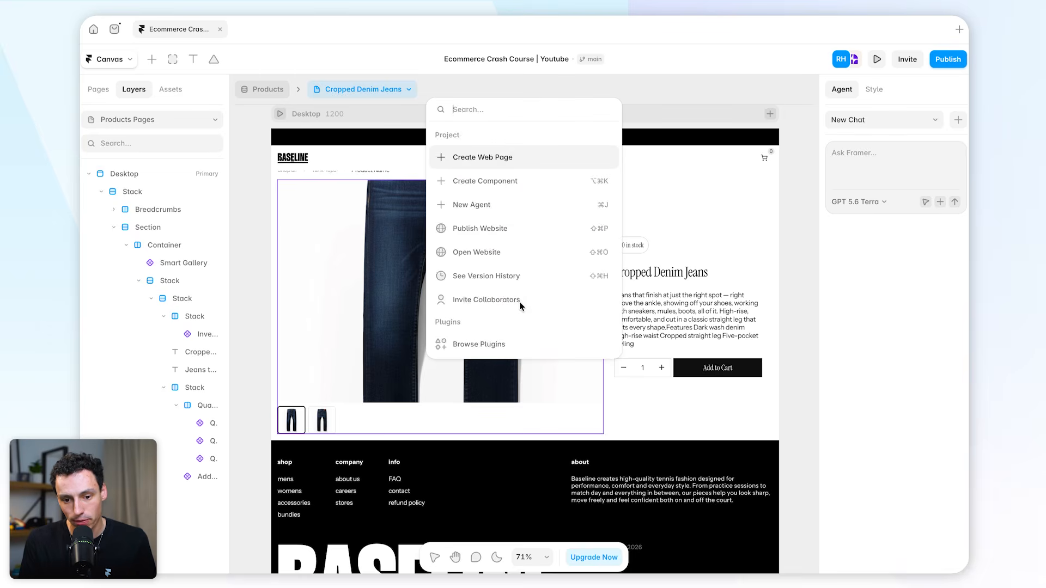
type("frameship")
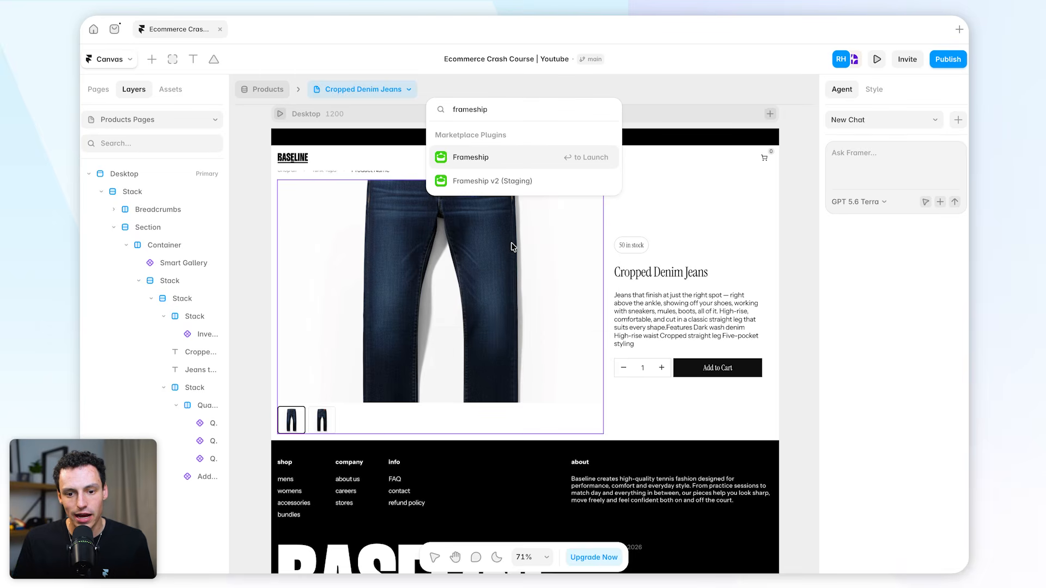
left_click(515, 158)
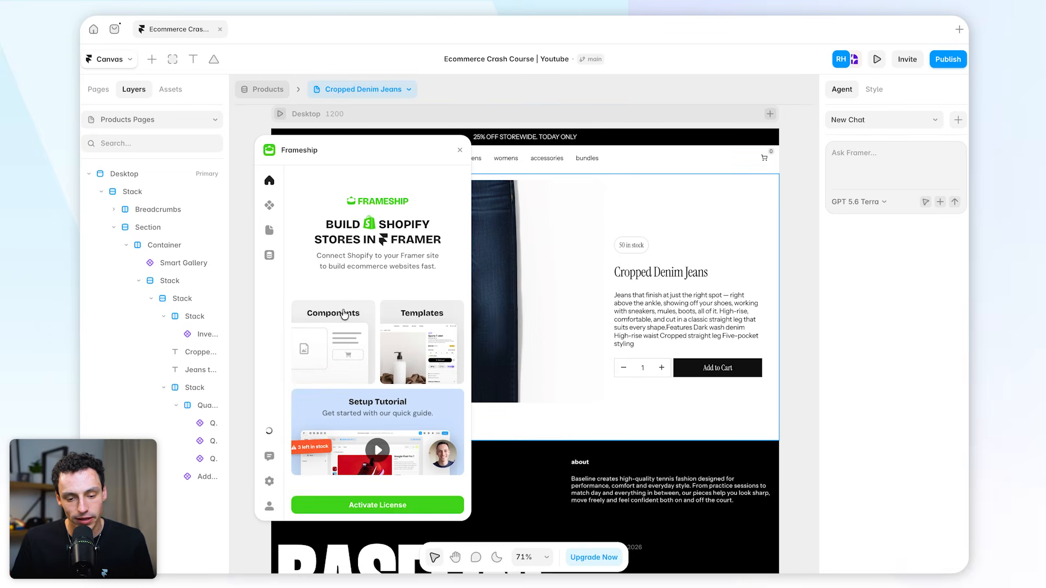
left_click(330, 335)
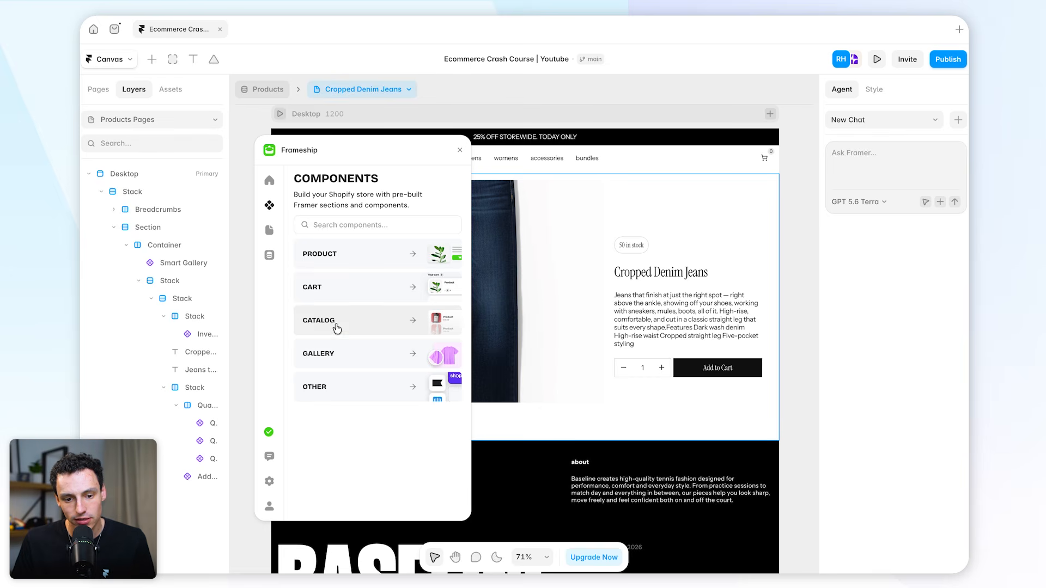
left_click(352, 260)
Step: Insert the Variant Selector component between the product description and the quantity row, and close the plugin
scroll(416, 309, "down", 3)
scroll(416, 308, "down", 5)
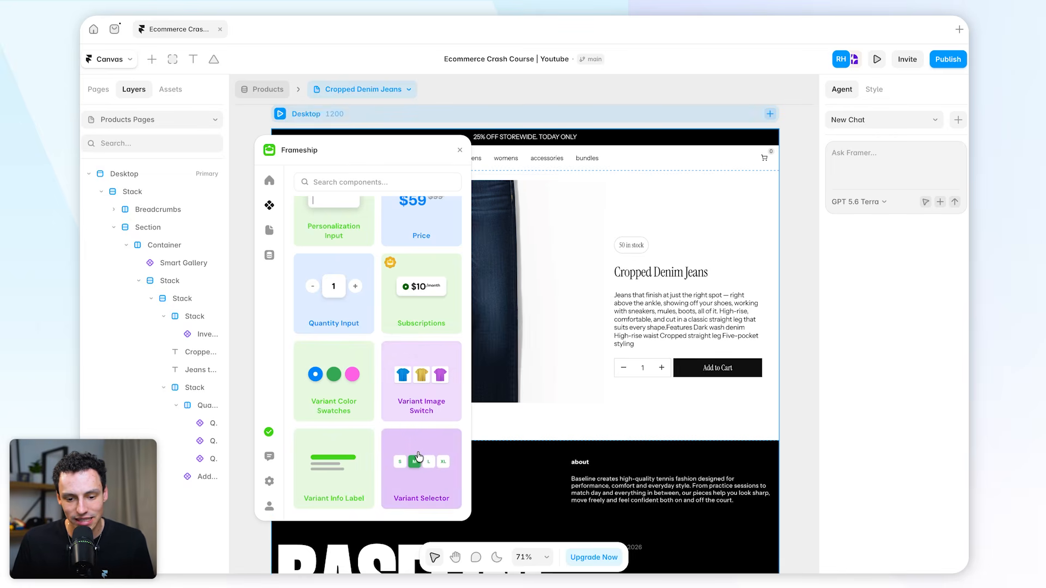
left_click_drag(419, 457, 641, 354)
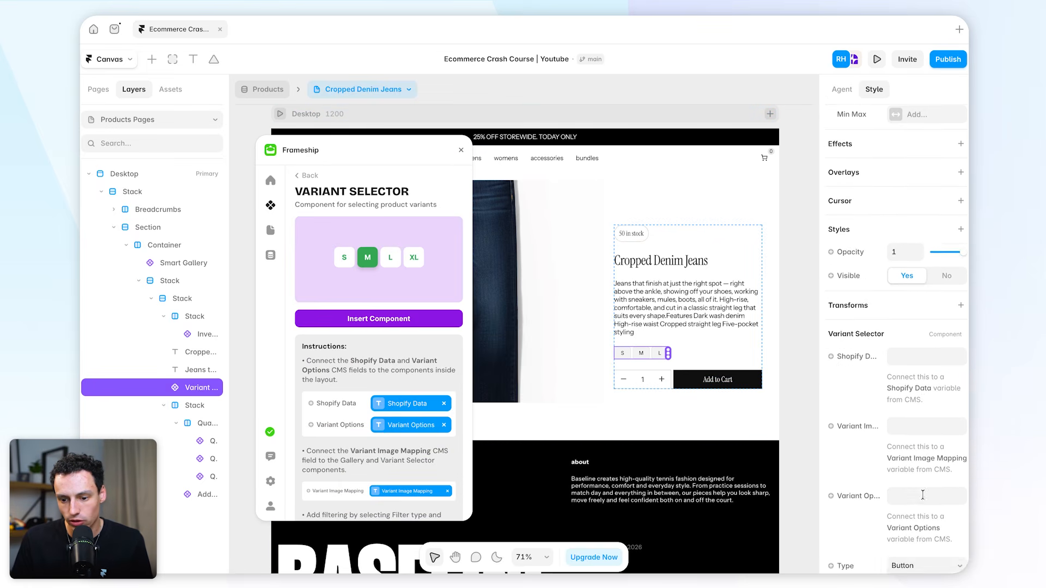
left_click(461, 150)
Step: Connect the Variant Selector's Shopify data property to the Shopify Data CMS variable
scroll(668, 326, "up", 5)
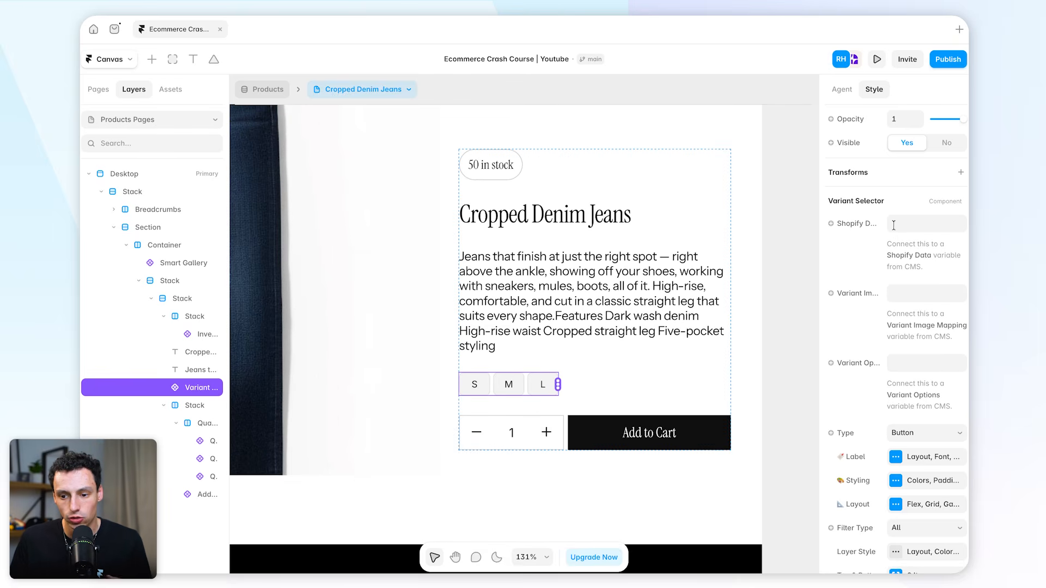
left_click(866, 231)
mouse_move(857, 290)
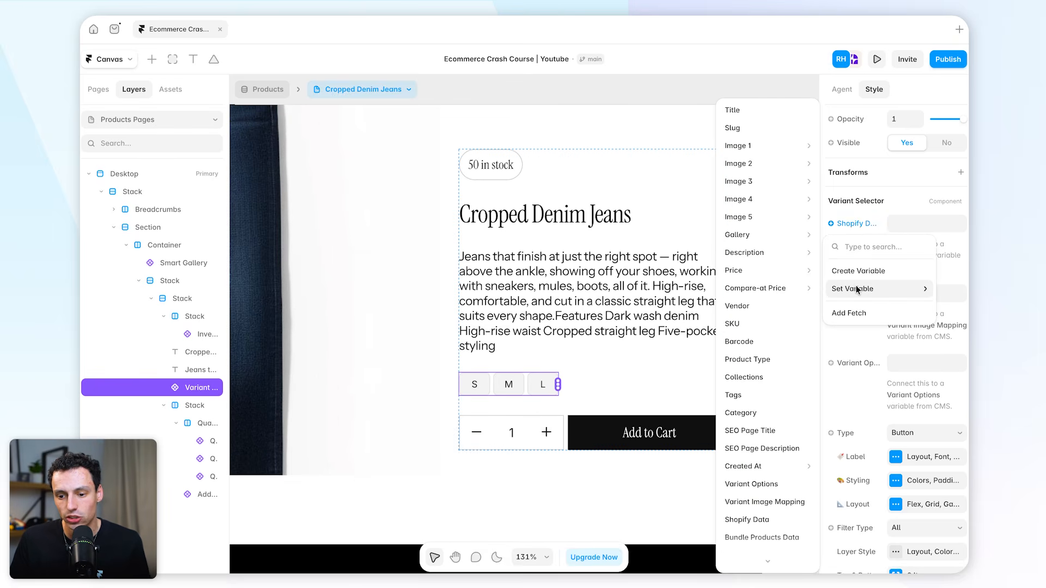
left_click(747, 519)
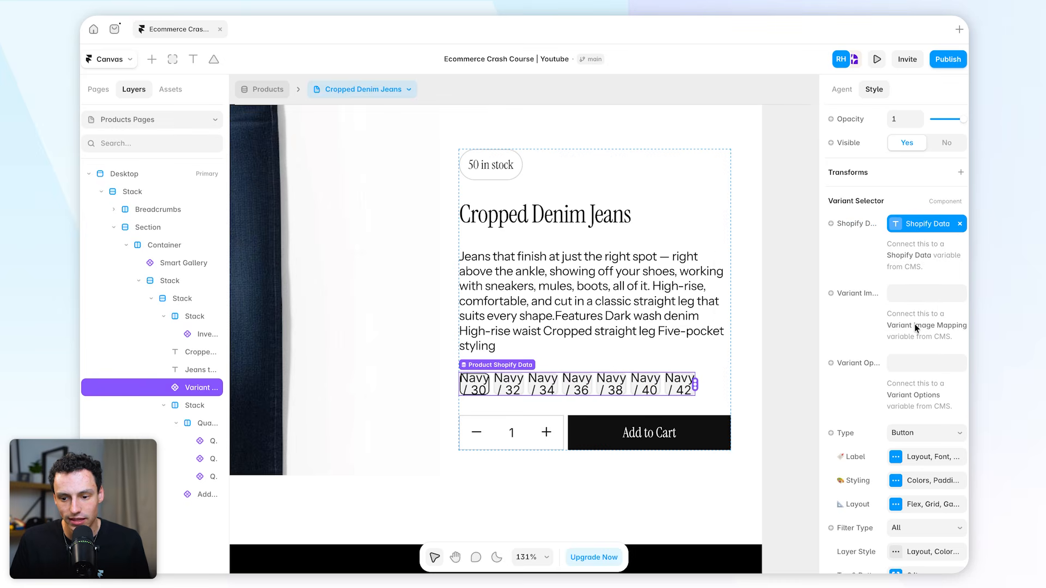
Step: Connect the Variant Selector's image mapping and options properties to the Variant Image Mapping and Variant Options CMS variables
left_click(869, 298)
mouse_move(851, 357)
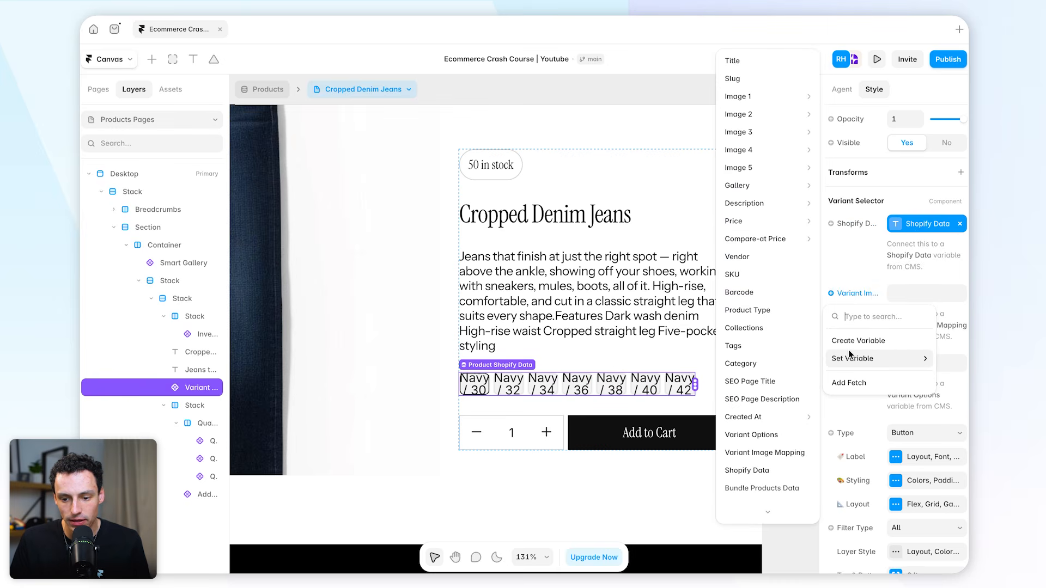
mouse_move(779, 416)
left_click(773, 450)
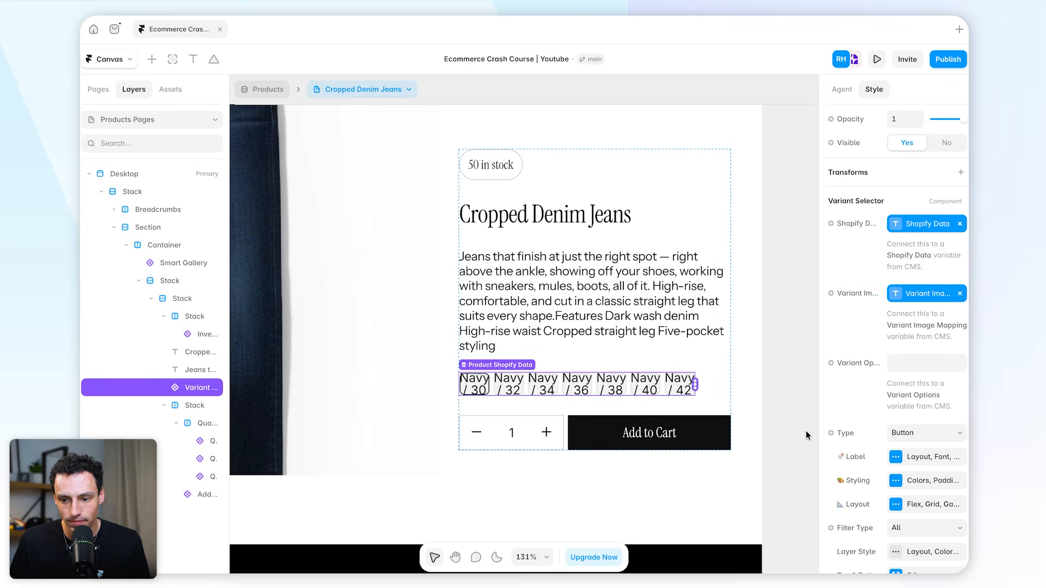
left_click(869, 368)
mouse_move(861, 430)
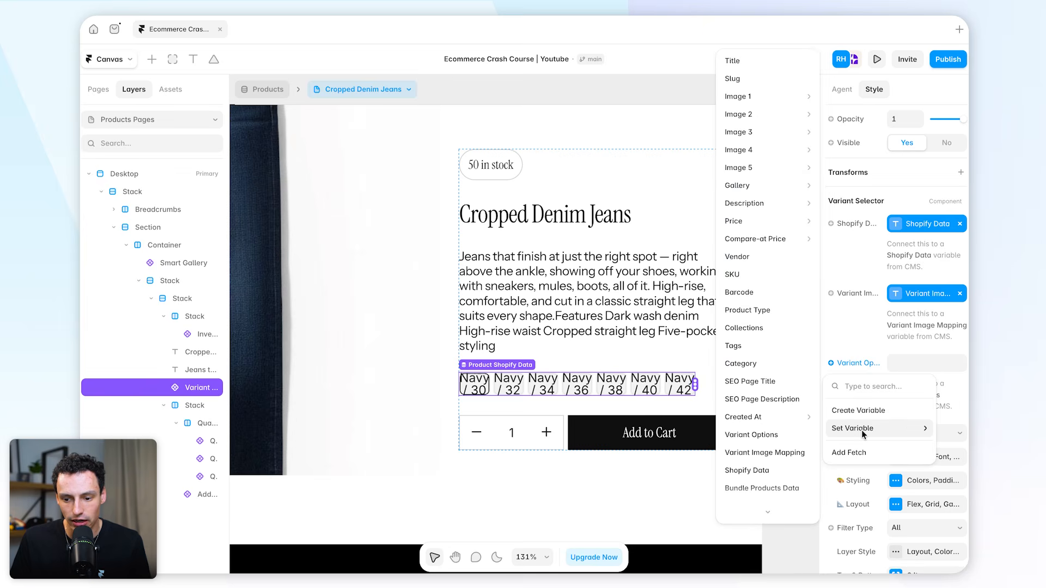
left_click(781, 440)
Step: Switch the product page on the canvas from Cropped Denim Jeans to the Cotton Pyjama Top item
left_click(363, 88)
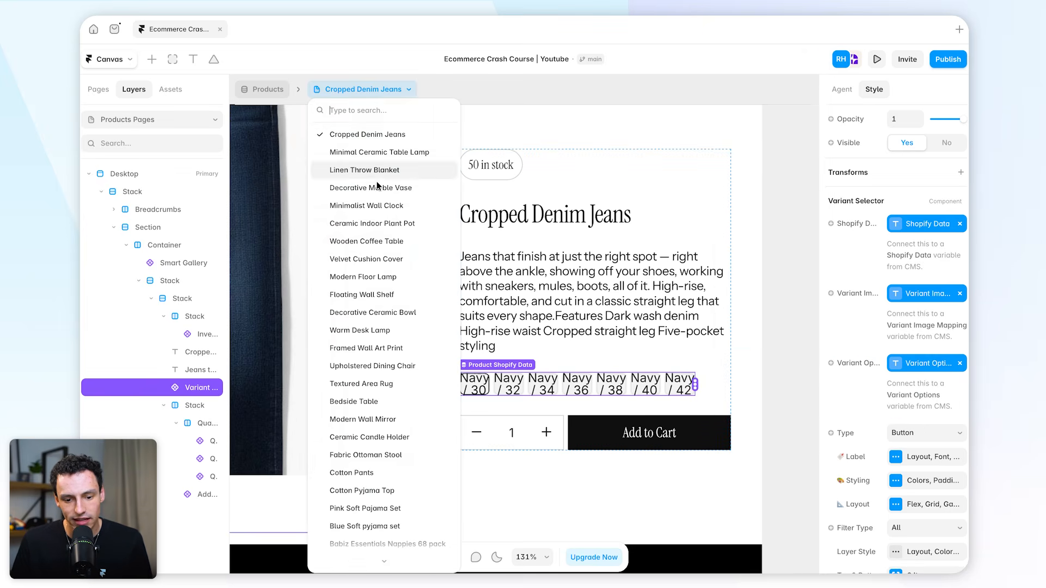
left_click(378, 487)
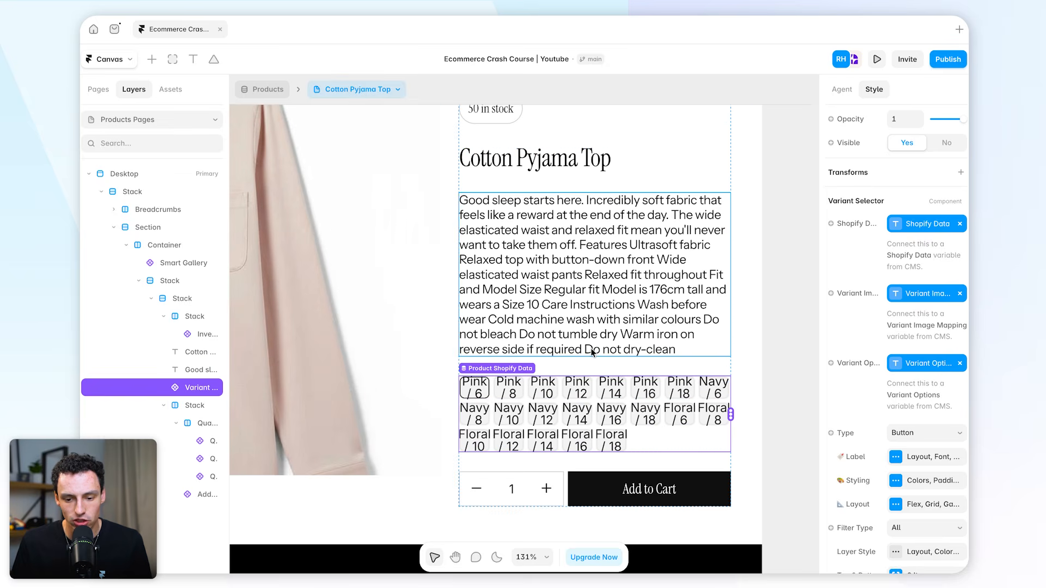
scroll(592, 352, "down", 3)
Step: Preview the product page, test several Navy, Floral and Pink variants in the selector, and return to the canvas
left_click(876, 59)
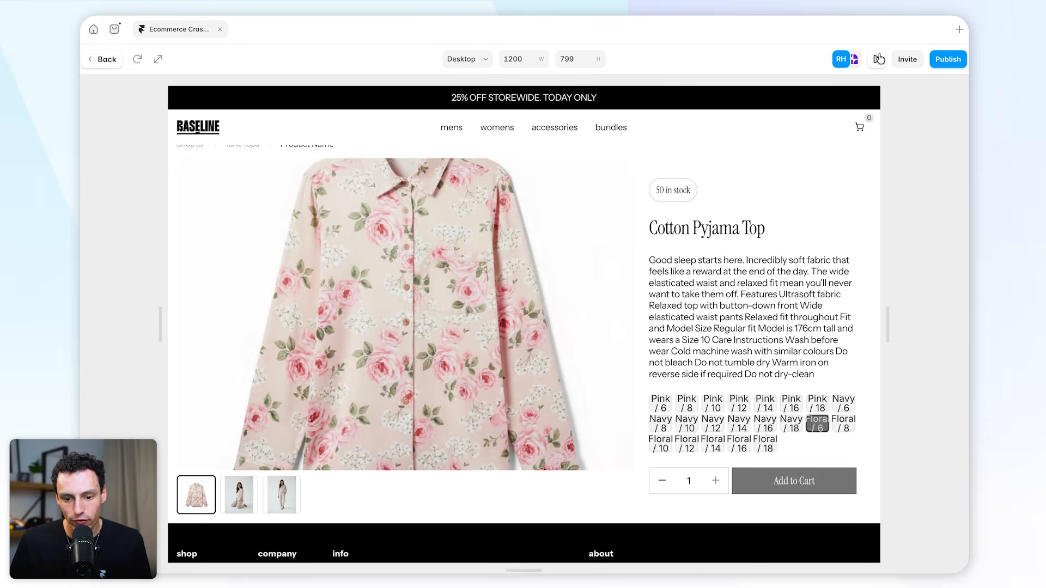
left_click(687, 424)
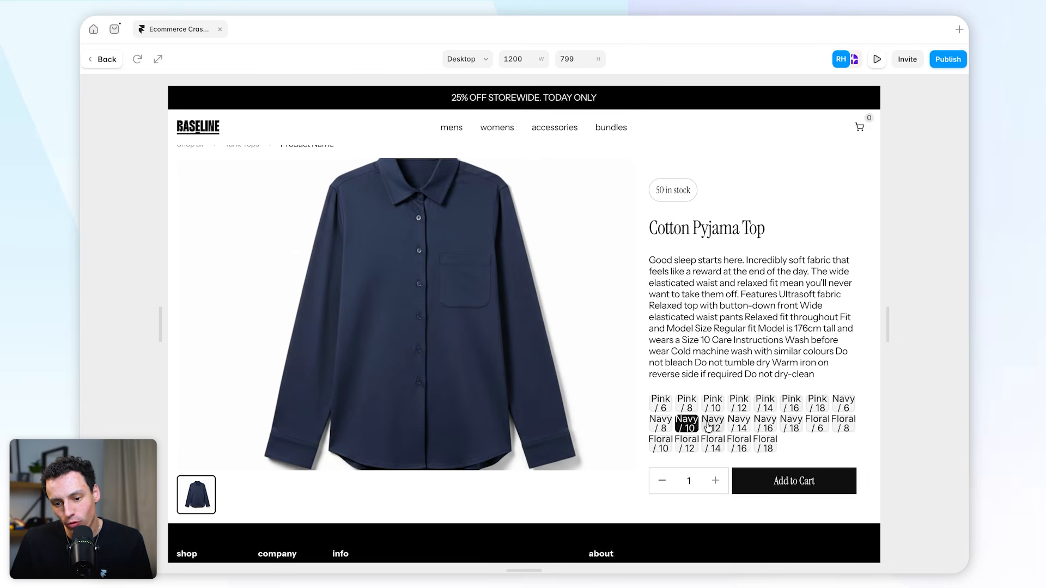
left_click(687, 445)
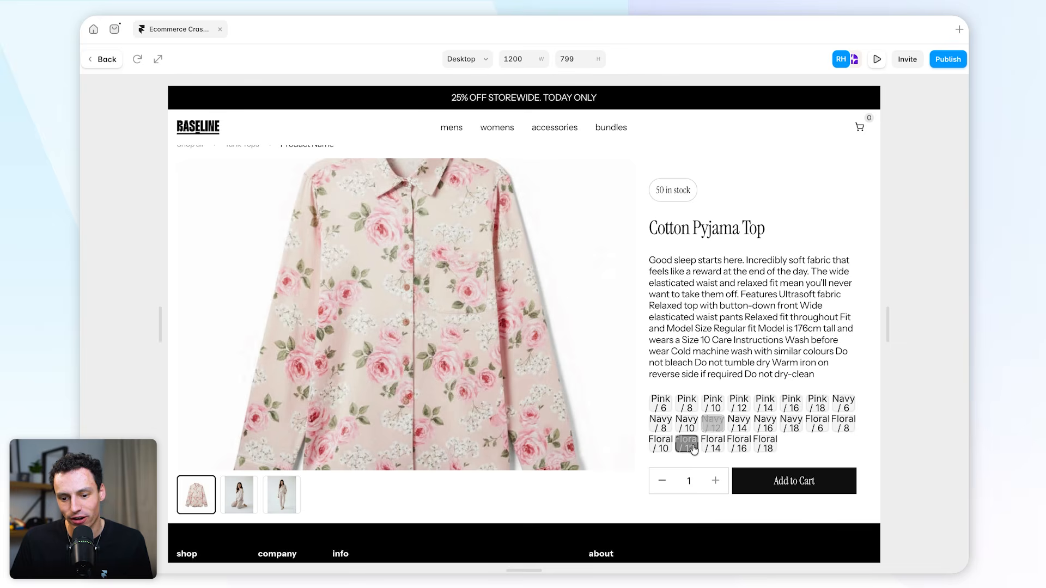
left_click(739, 423)
left_click(738, 403)
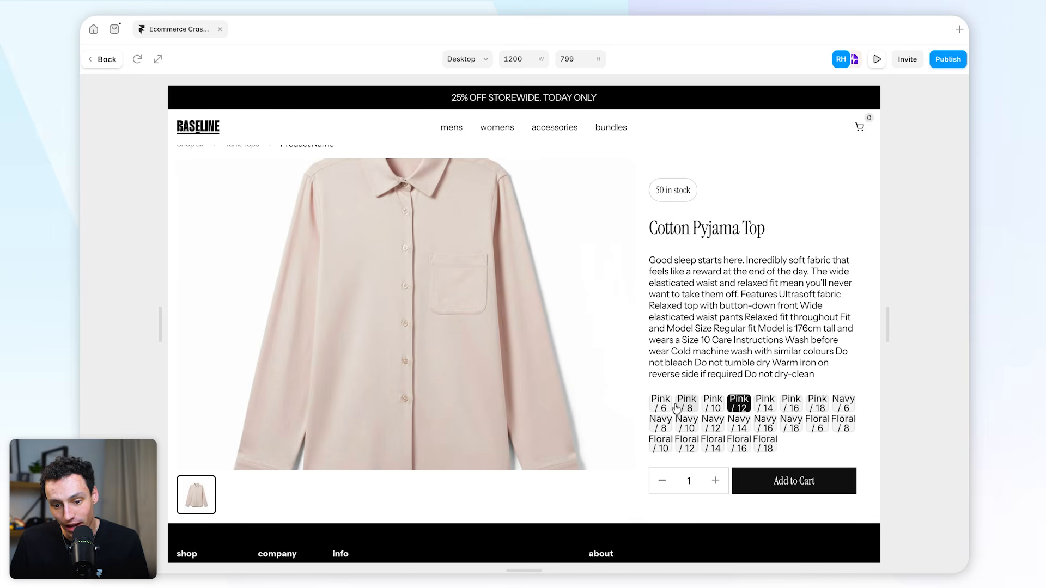
left_click(669, 406)
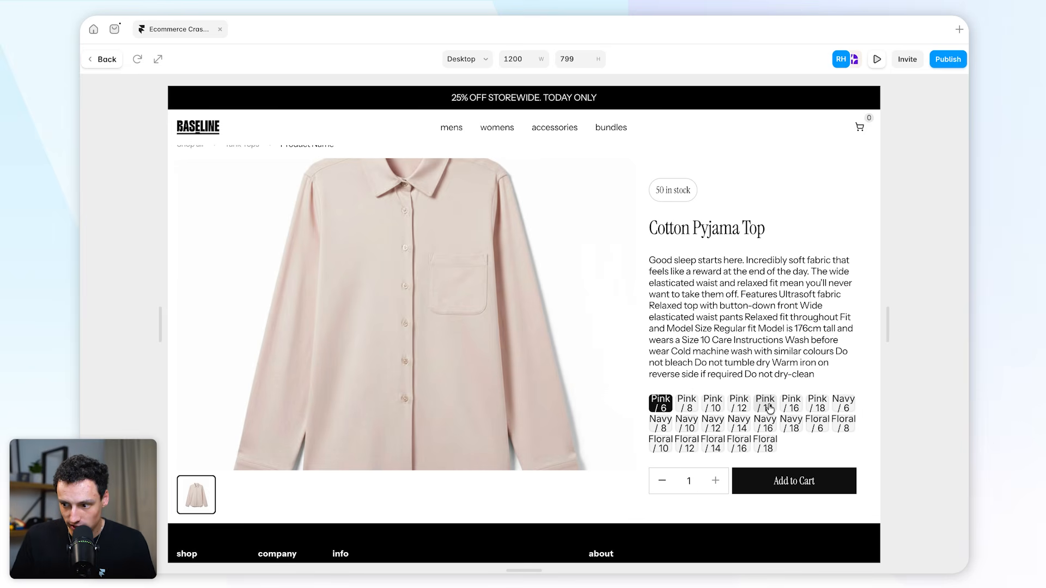
left_click(686, 404)
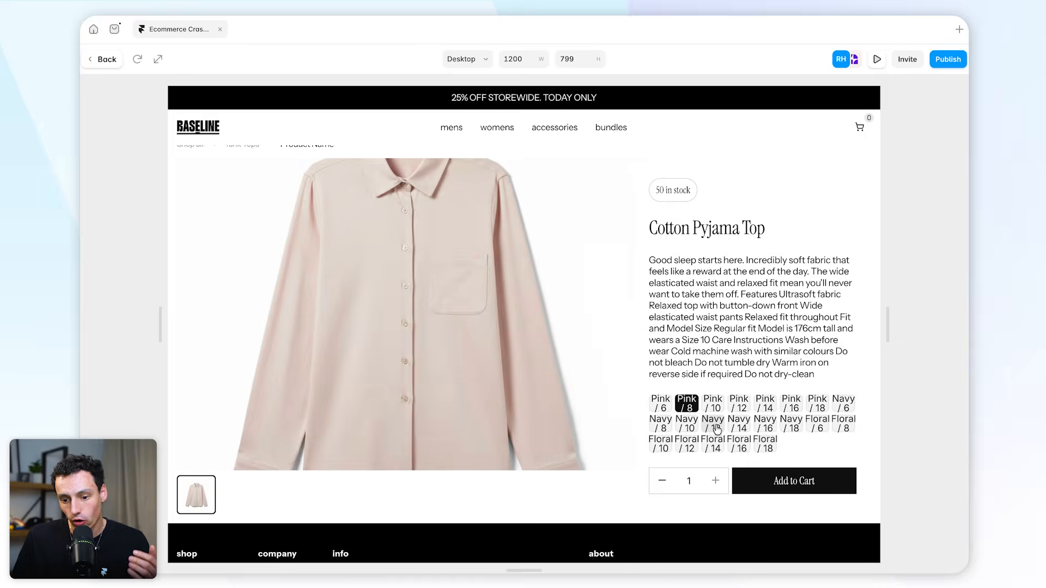
left_click(712, 425)
left_click(766, 446)
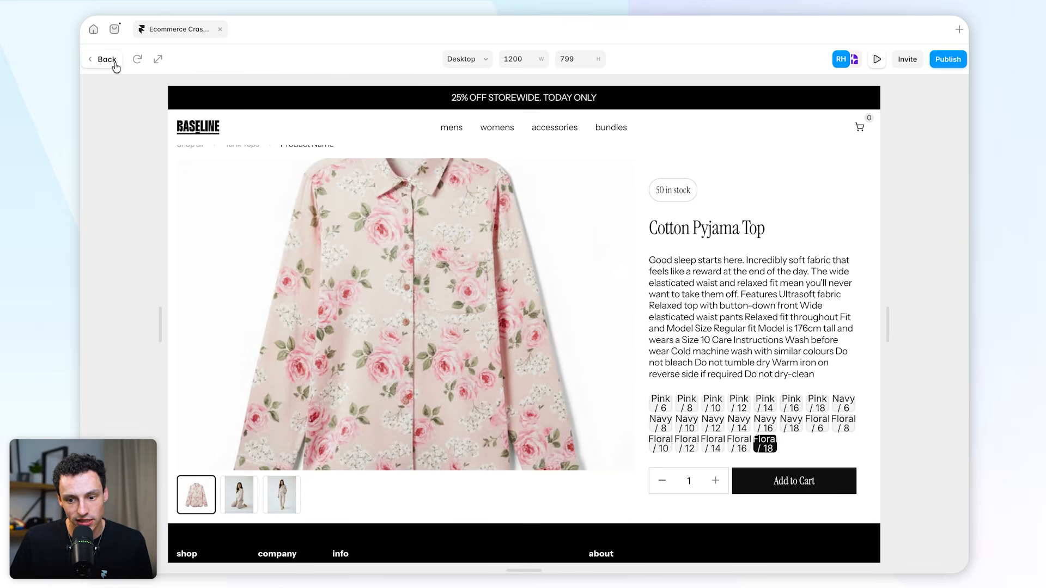
left_click(104, 59)
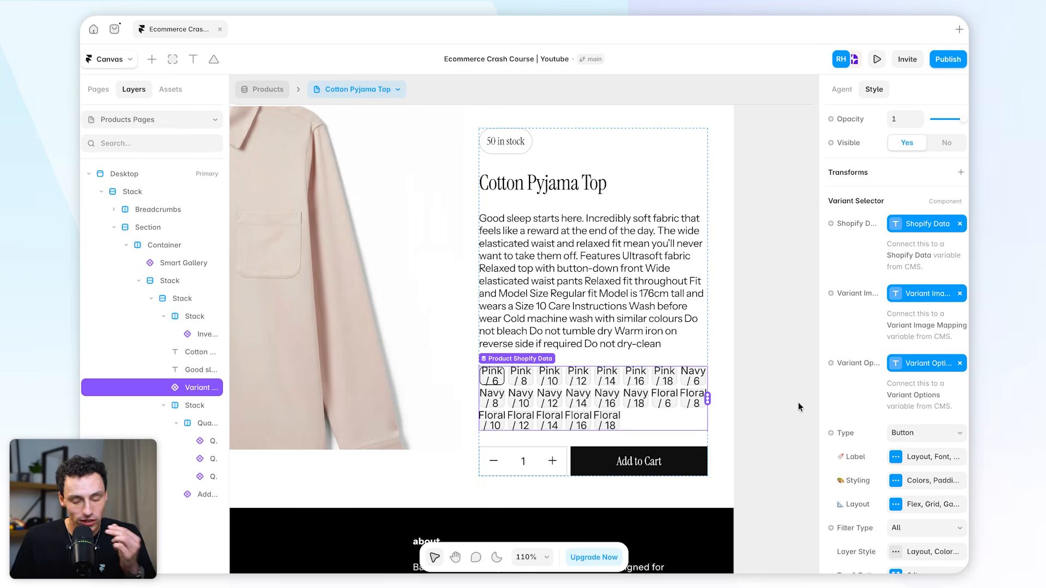
Step: Set the Variant Selector's filter type to Contains and its filter group to Size
scroll(857, 354, "down", 3)
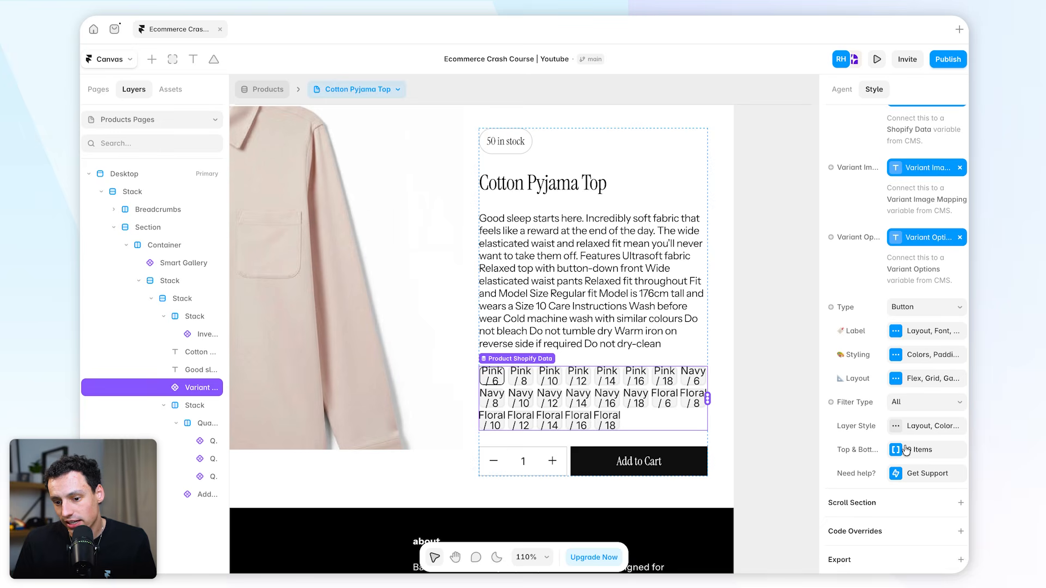
left_click(899, 402)
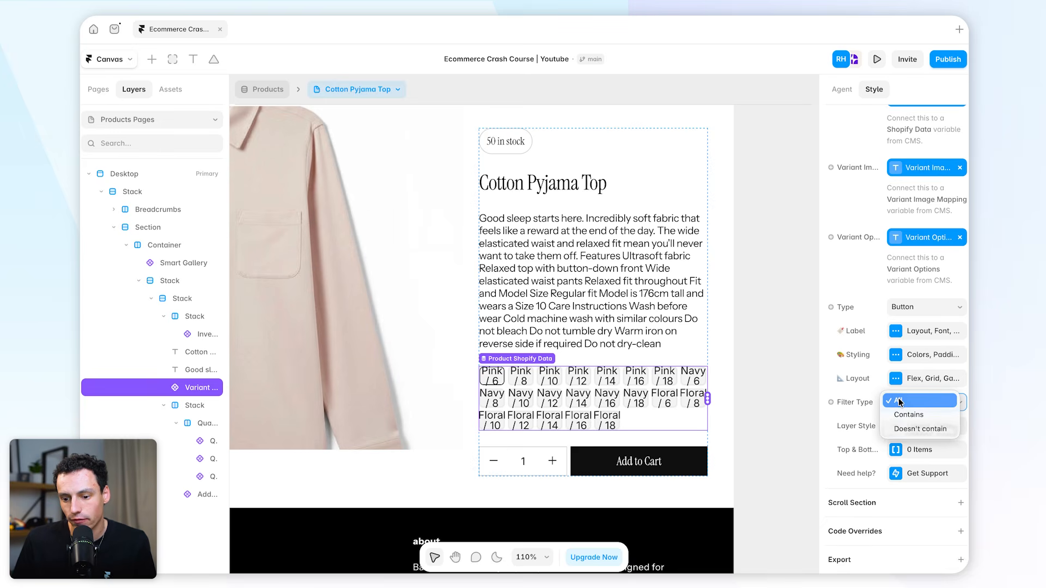
left_click(915, 414)
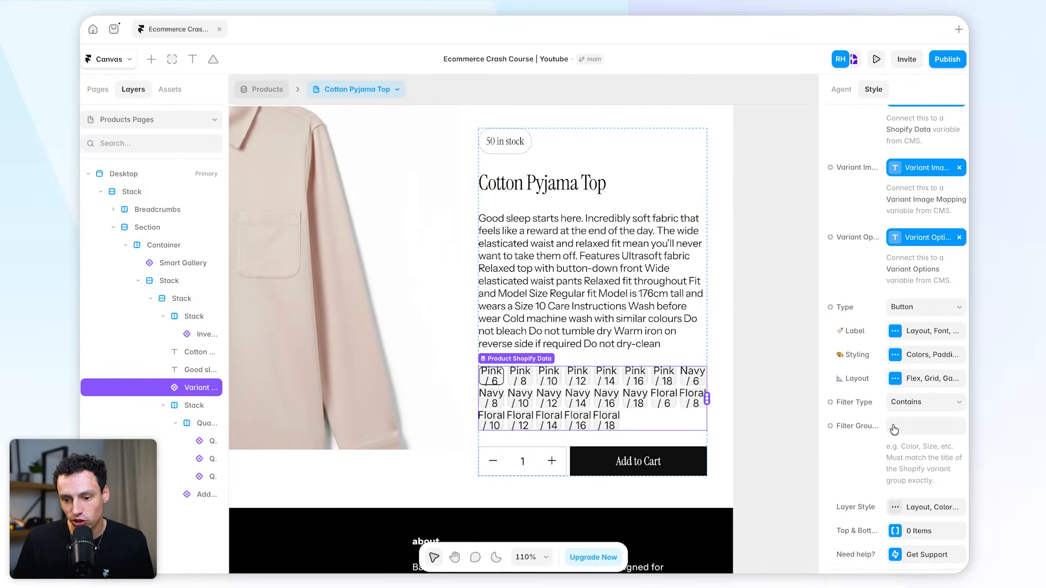
left_click(895, 426)
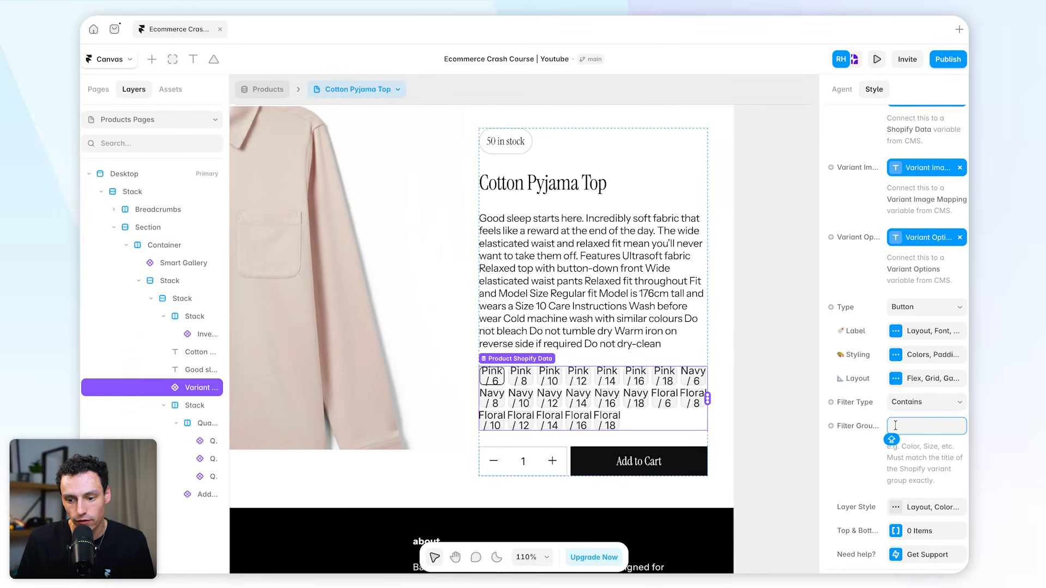
type("Size")
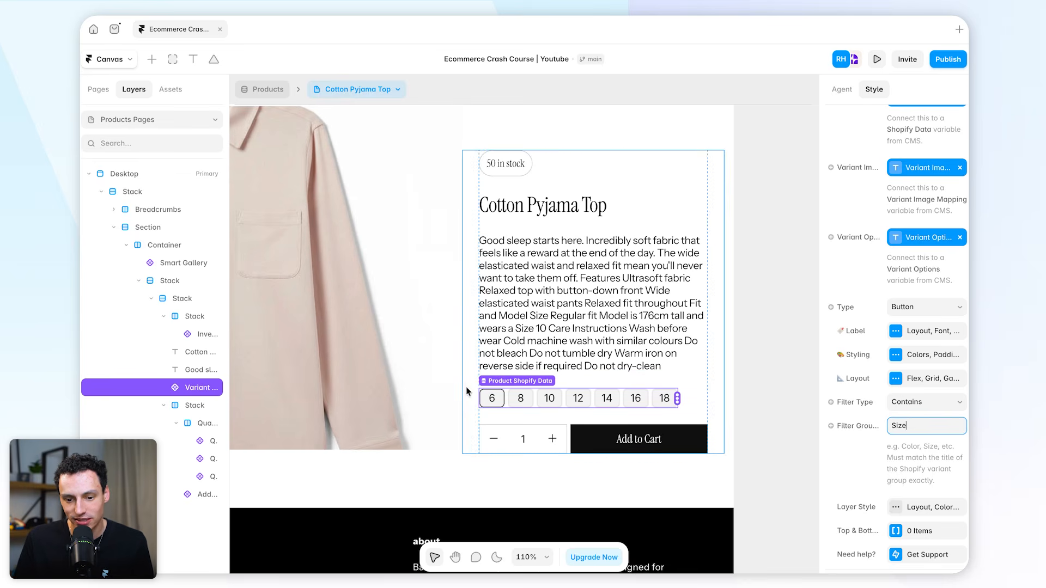
Step: Preview the product page, test sizes 12, 10, 8, 14 and 16 in the variant selector, and return to the canvas
left_click(647, 398)
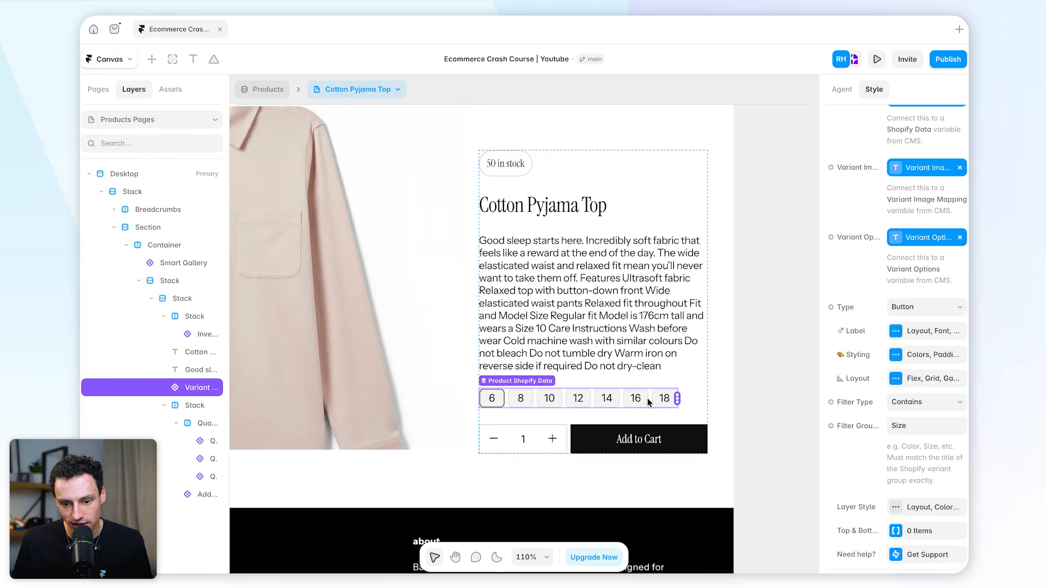
left_click(876, 60)
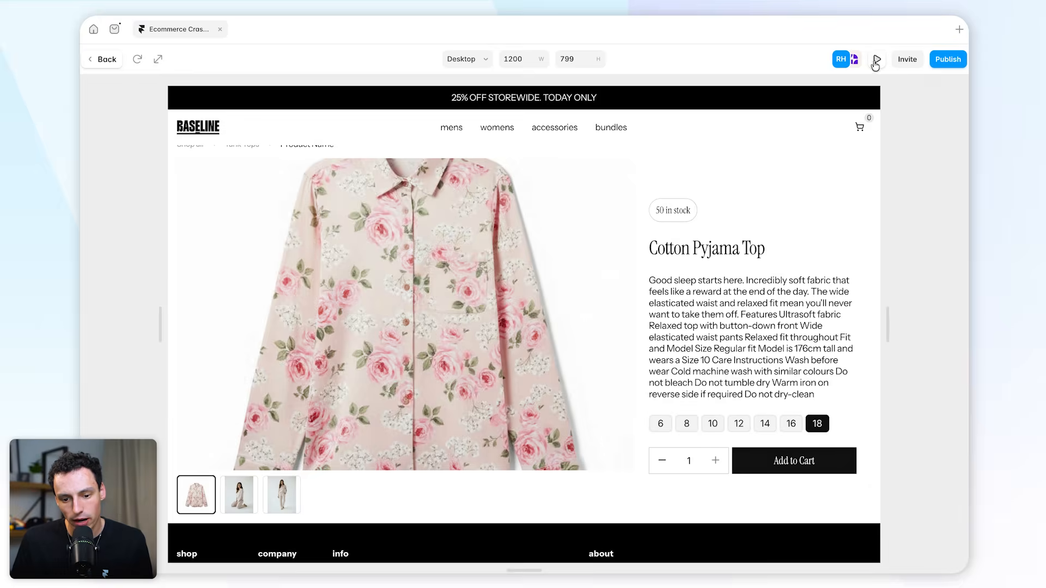
left_click(739, 423)
left_click(712, 423)
left_click(687, 423)
left_click(765, 423)
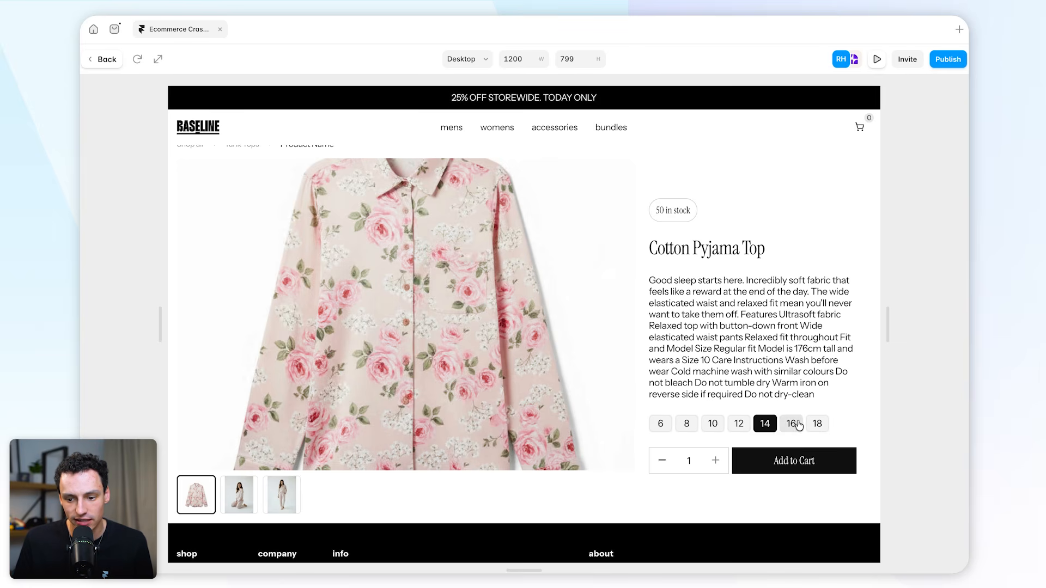
left_click(791, 423)
left_click(103, 59)
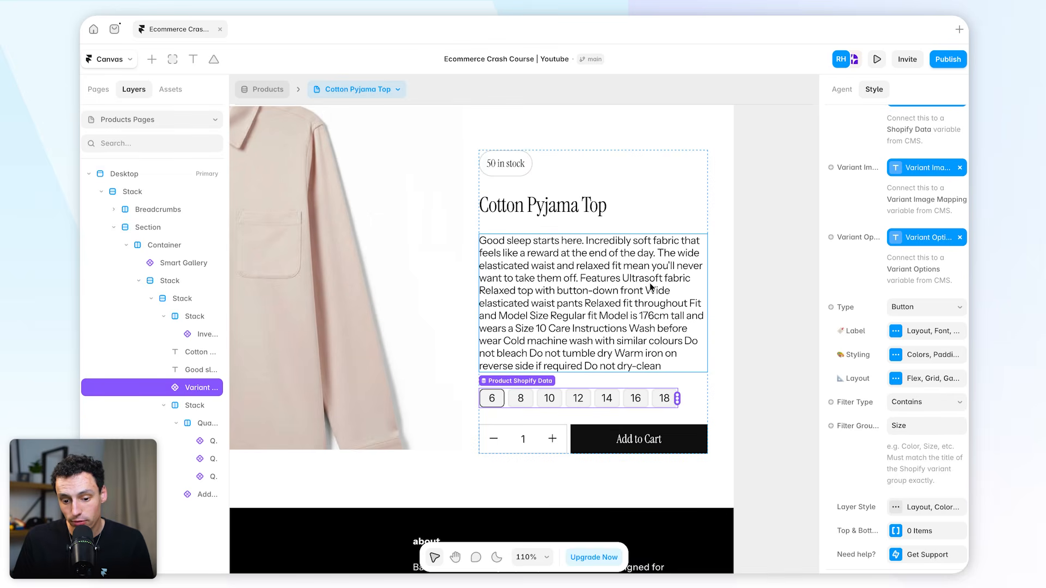
Step: Insert Frameship's Variant Info Label product component between the size selector and the quantity and Add to Cart row
key("ctrl+k")
type("frameship")
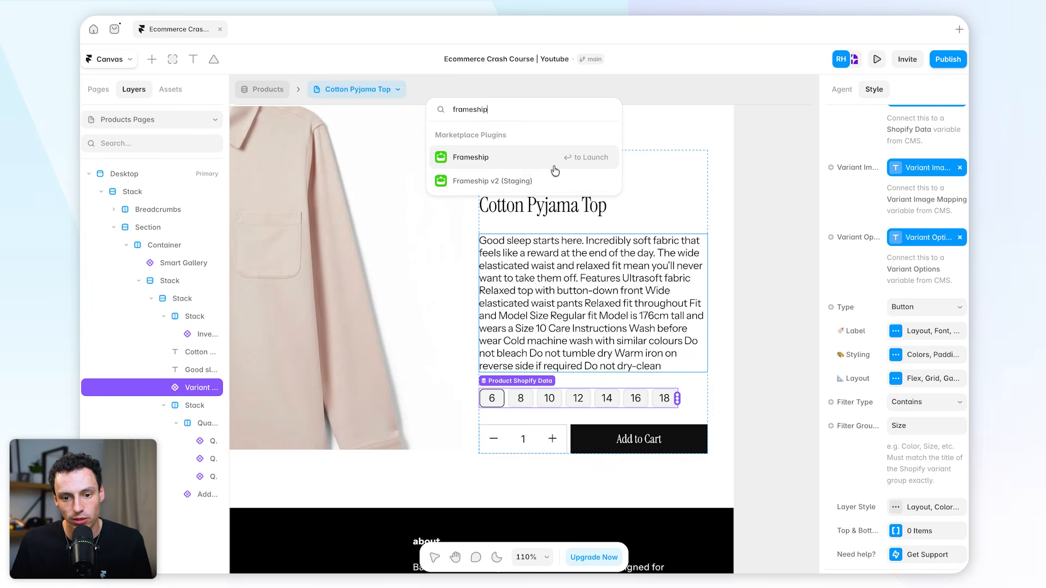
left_click(540, 158)
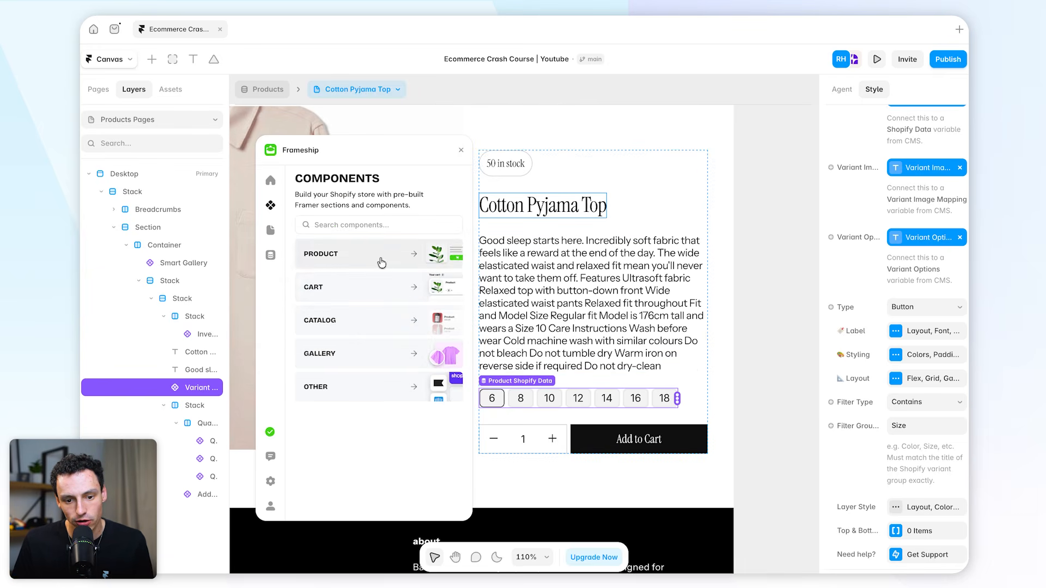
left_click(436, 254)
scroll(424, 327, "down", 5)
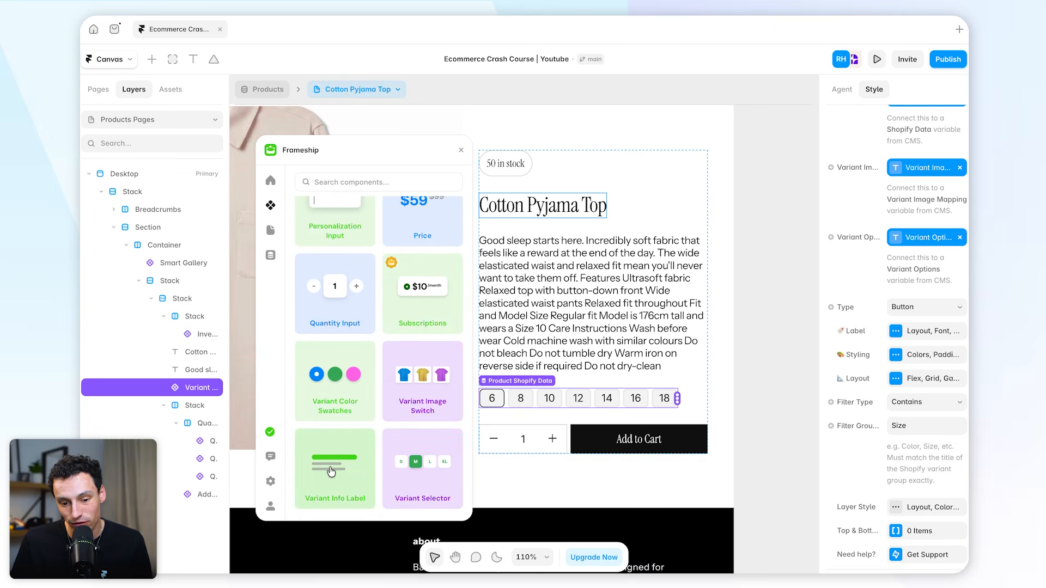
left_click_drag(330, 472, 575, 420)
Step: Connect the Variant Info Label to the Shopify Data CMS variable and set its type to Variant Name
scroll(894, 382, "down", 4)
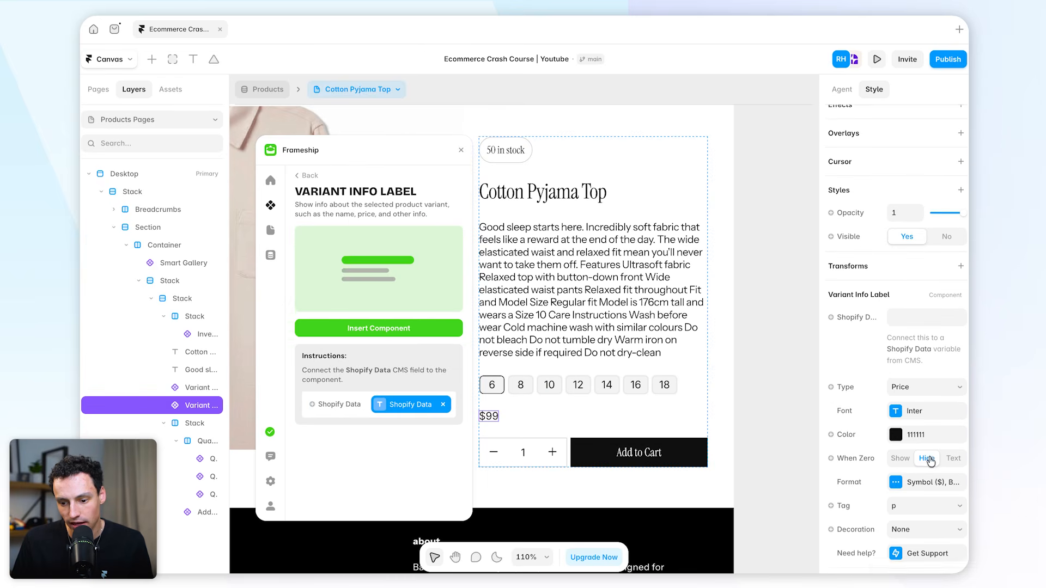
left_click(868, 321)
mouse_move(856, 383)
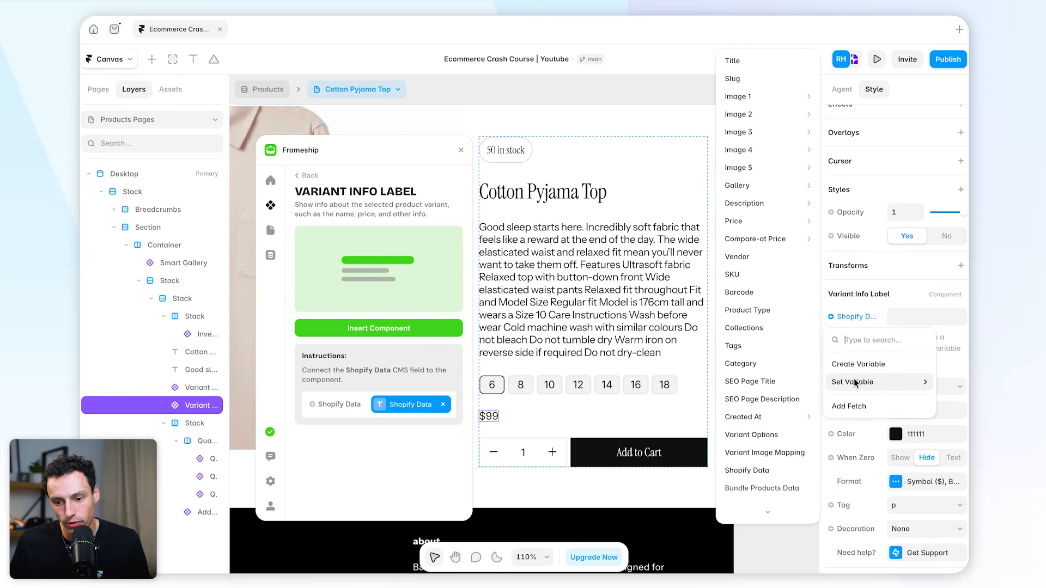
left_click(759, 471)
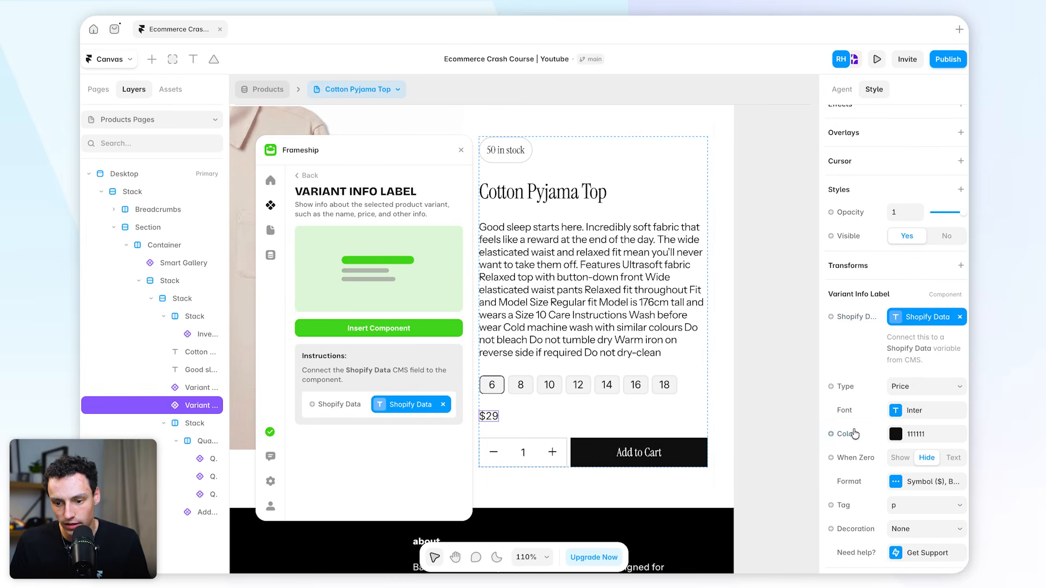
left_click(913, 388)
left_click(923, 410)
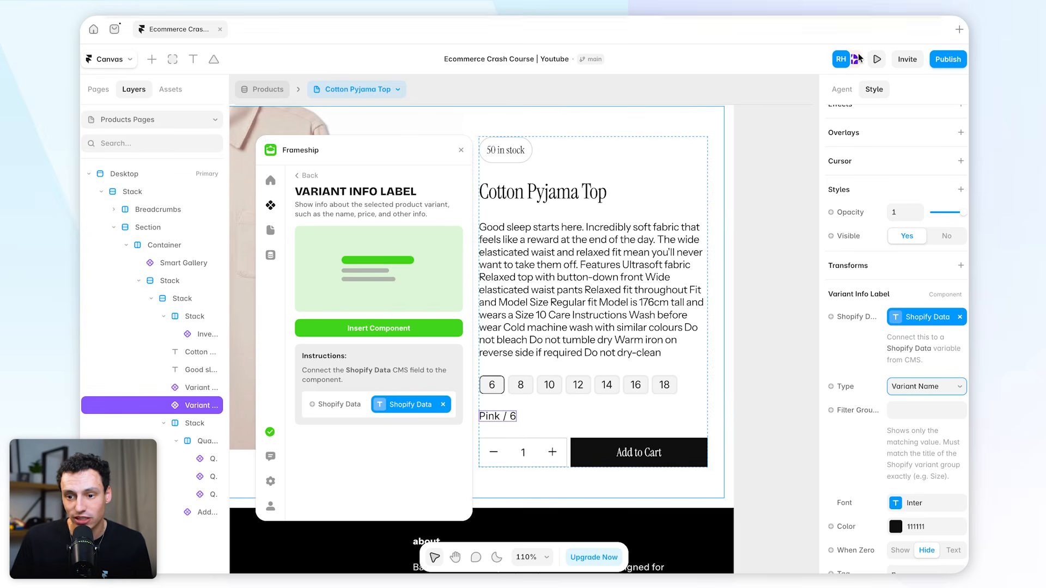
Step: Preview the product page, select size 8 to check the variant name label, and return to the canvas
left_click(877, 59)
scroll(783, 349, "down", 2)
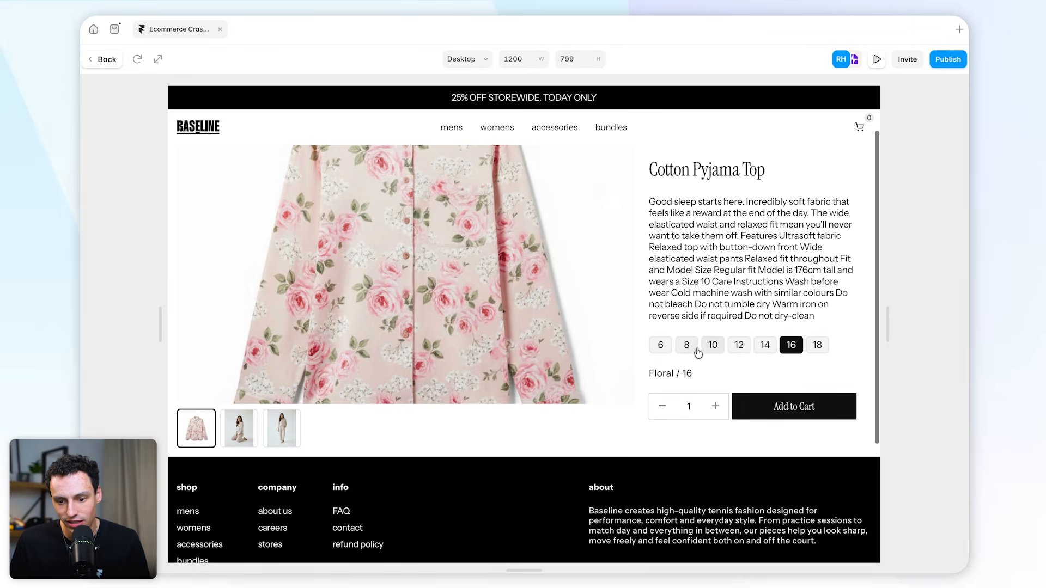
left_click(687, 345)
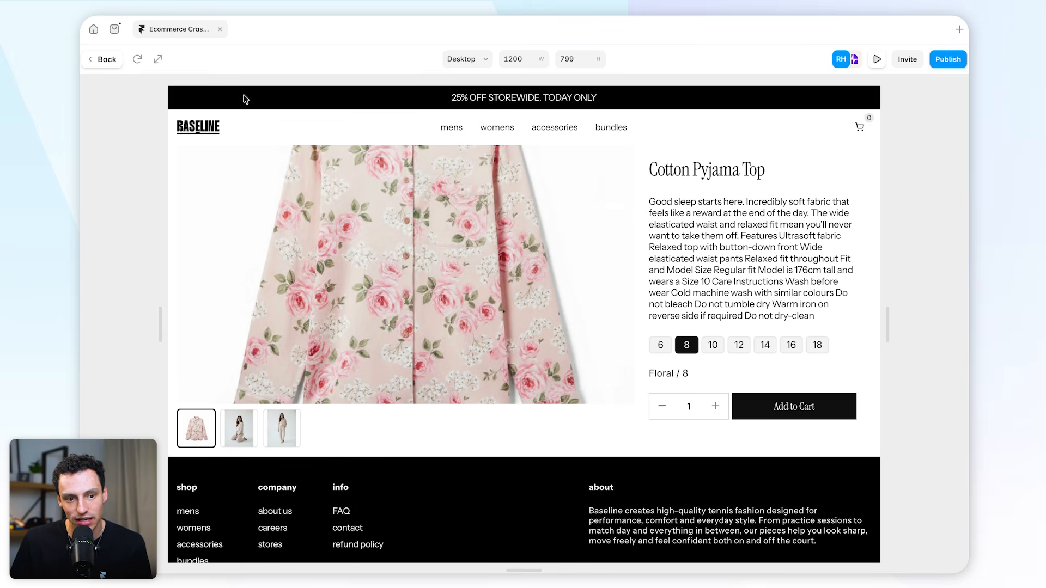
left_click(104, 59)
Step: Check the size selector on the Wooden Coffee Table and Cropped Denim Jeans items, and close the Frameship plugin
scroll(839, 440, "down", 2)
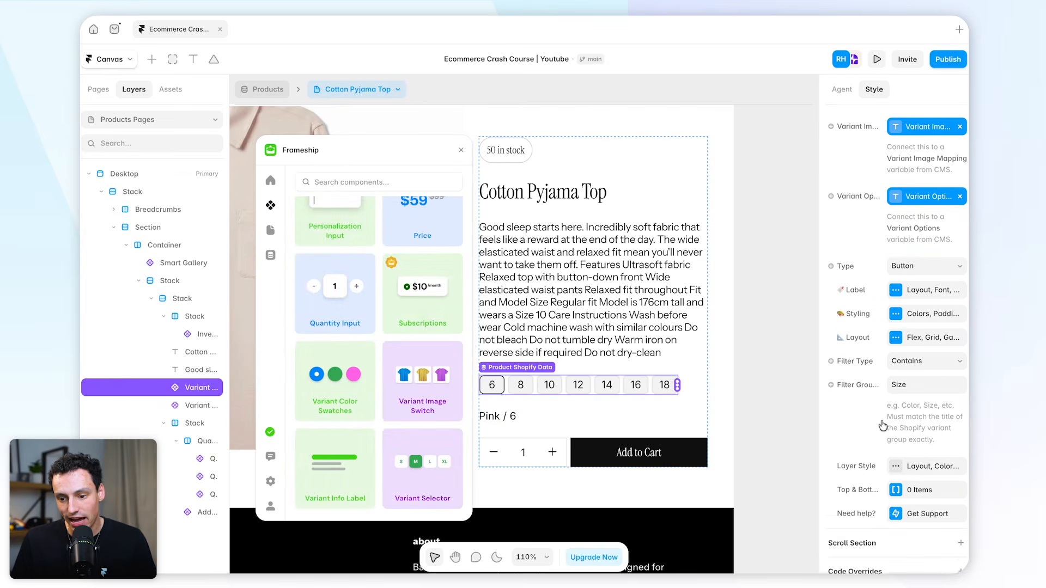
left_click(372, 91)
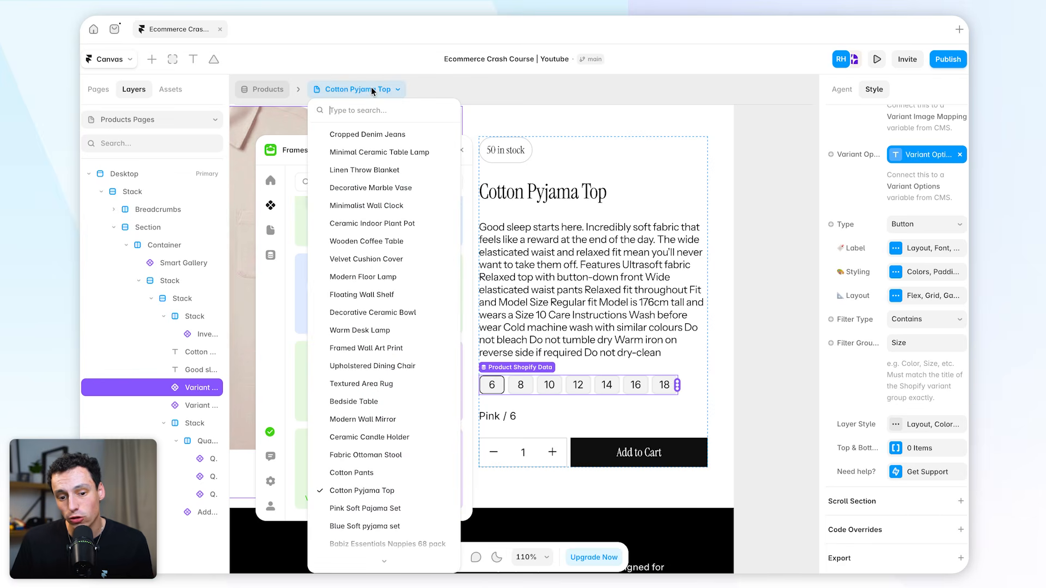
left_click(406, 240)
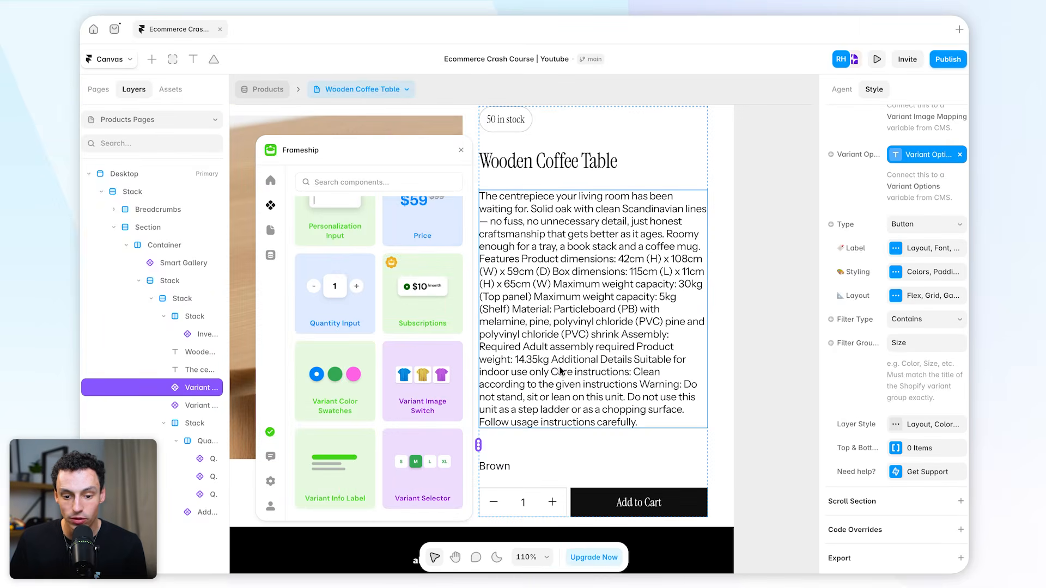
left_click(364, 91)
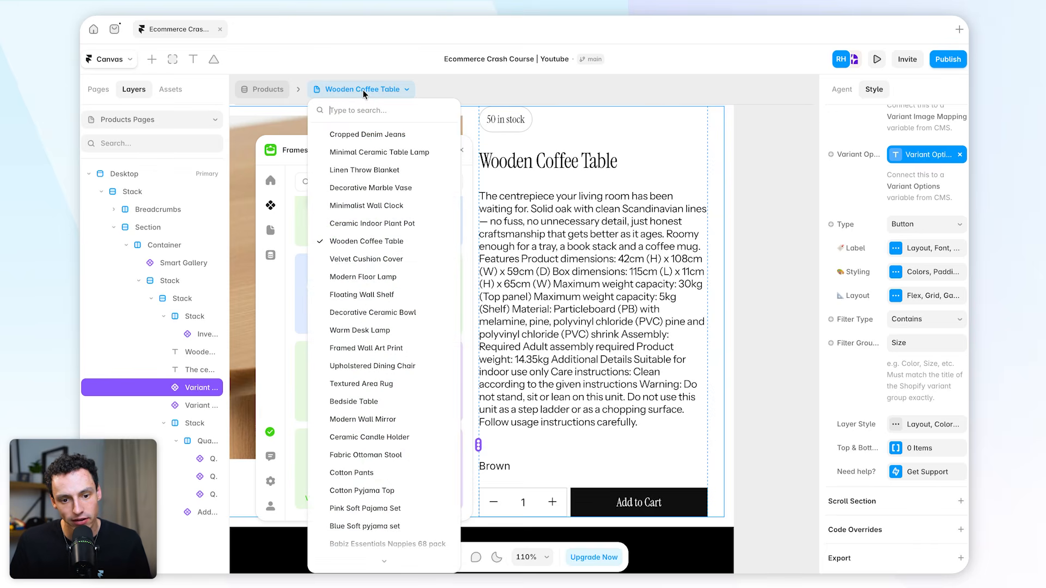
left_click(367, 134)
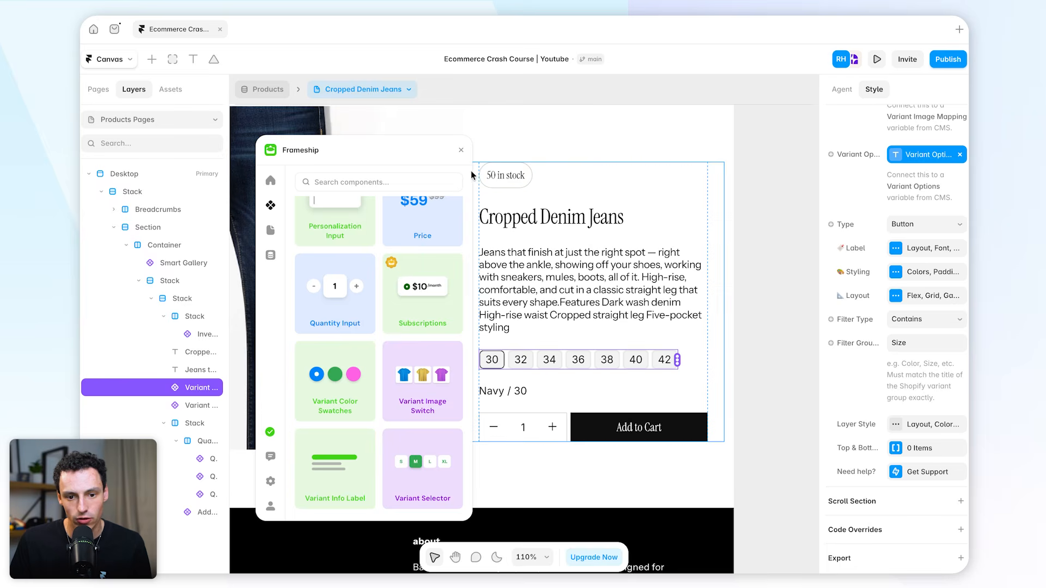
left_click(461, 151)
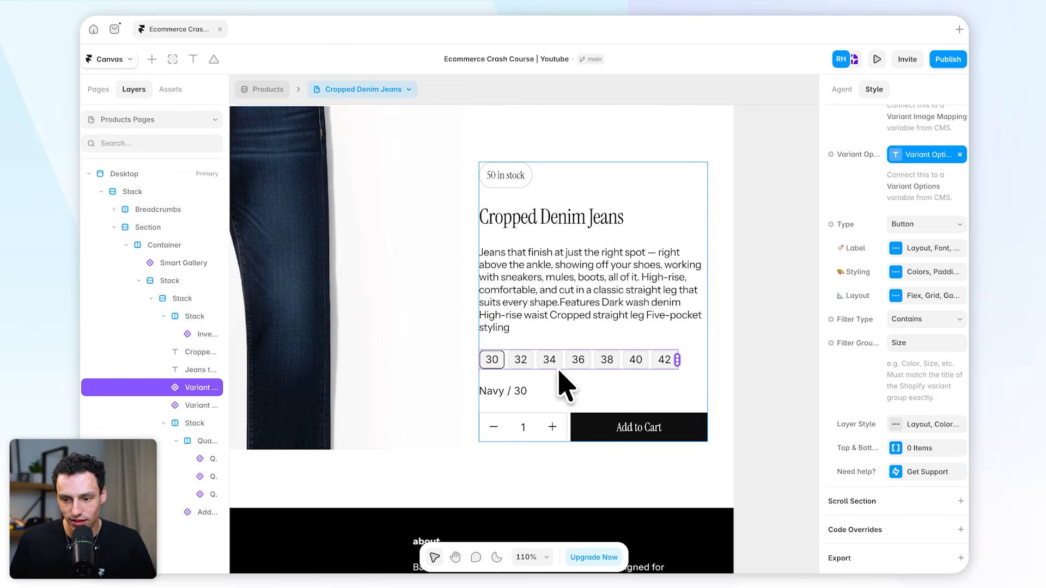
scroll(587, 364, "down", 1)
scroll(582, 342, "up", 1)
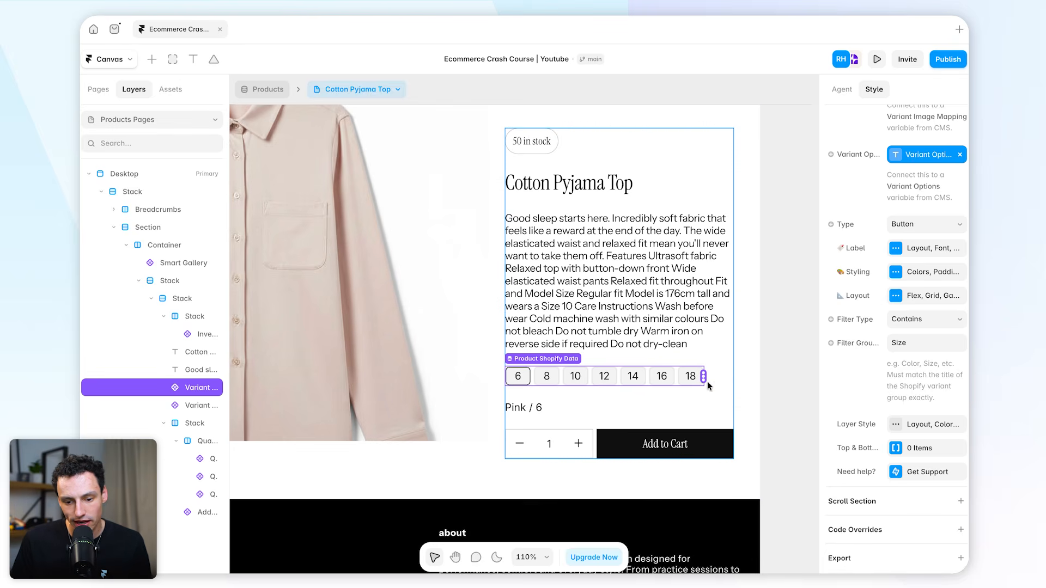
Step: Insert Frameship's Variant Color Swatches product component between the size selector and the variant name label
key("ctrl+k")
type("frameship")
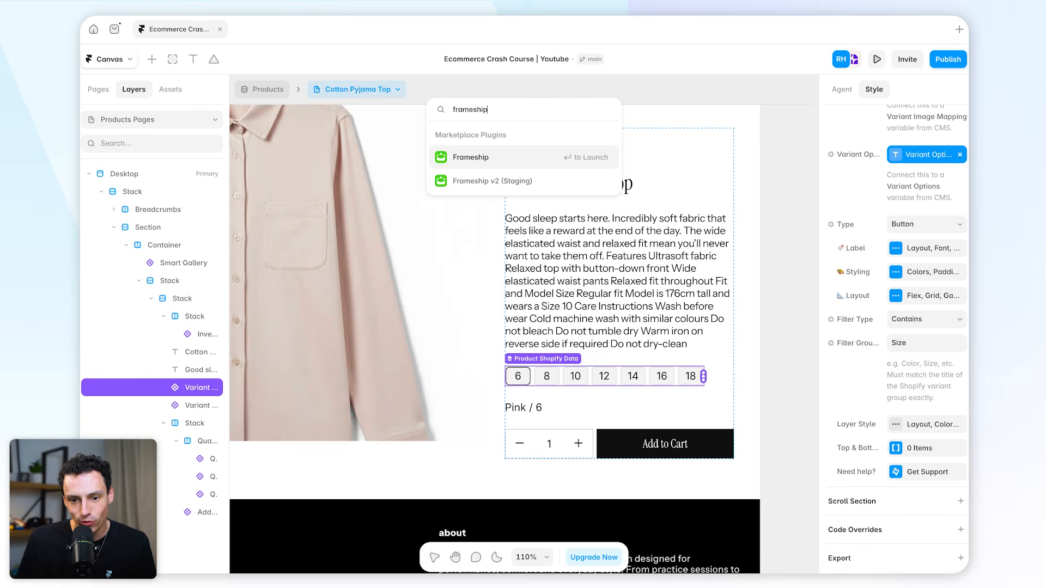
left_click(487, 158)
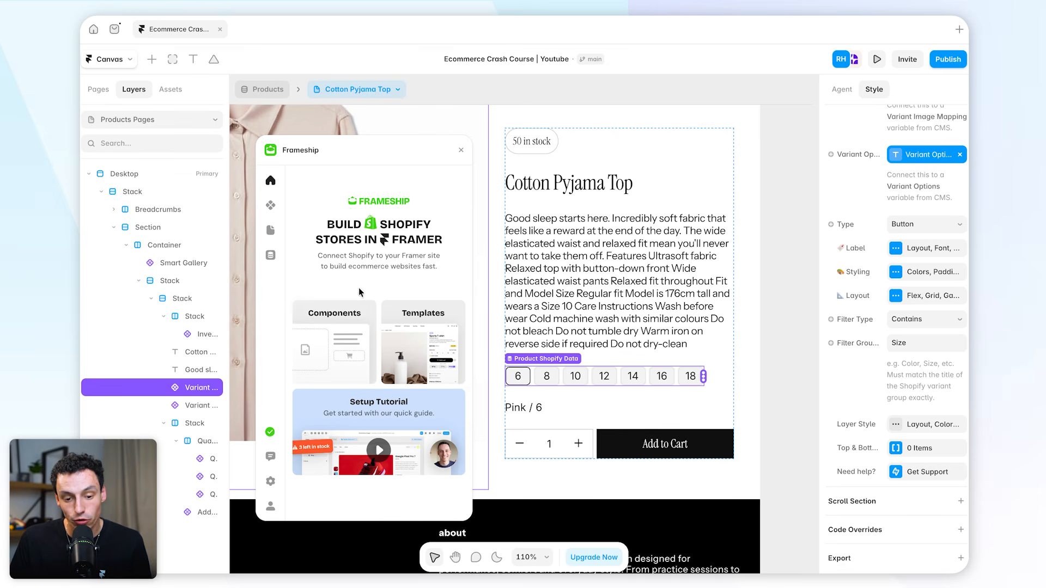
left_click(339, 341)
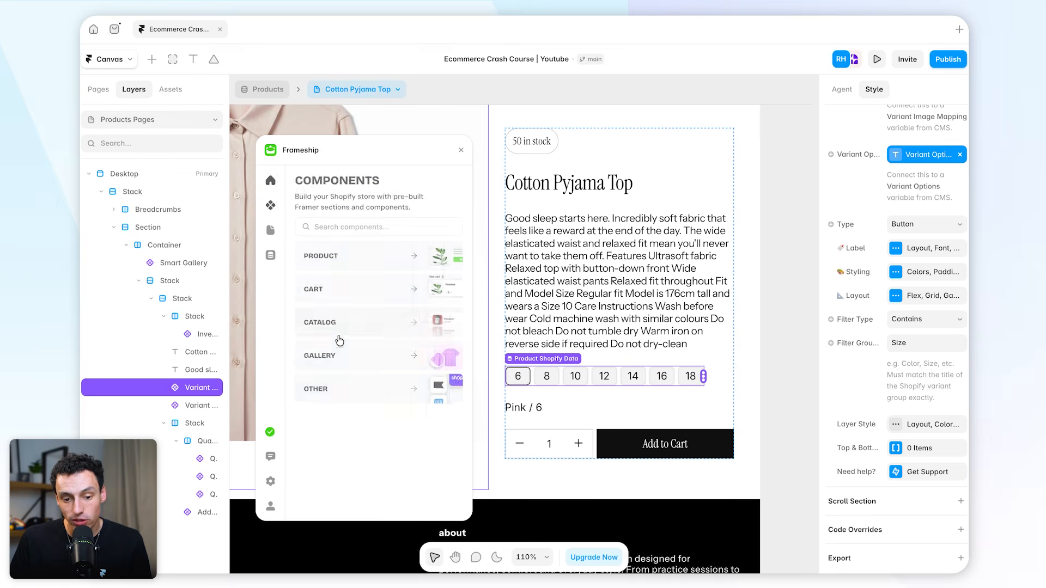
left_click(372, 255)
scroll(388, 302, "down", 5)
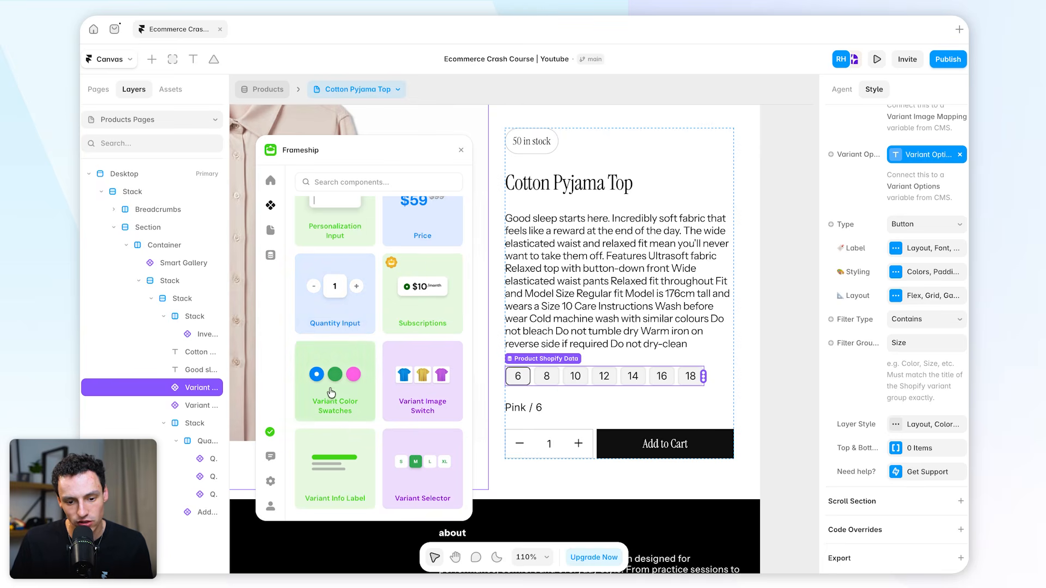
left_click_drag(331, 392, 542, 397)
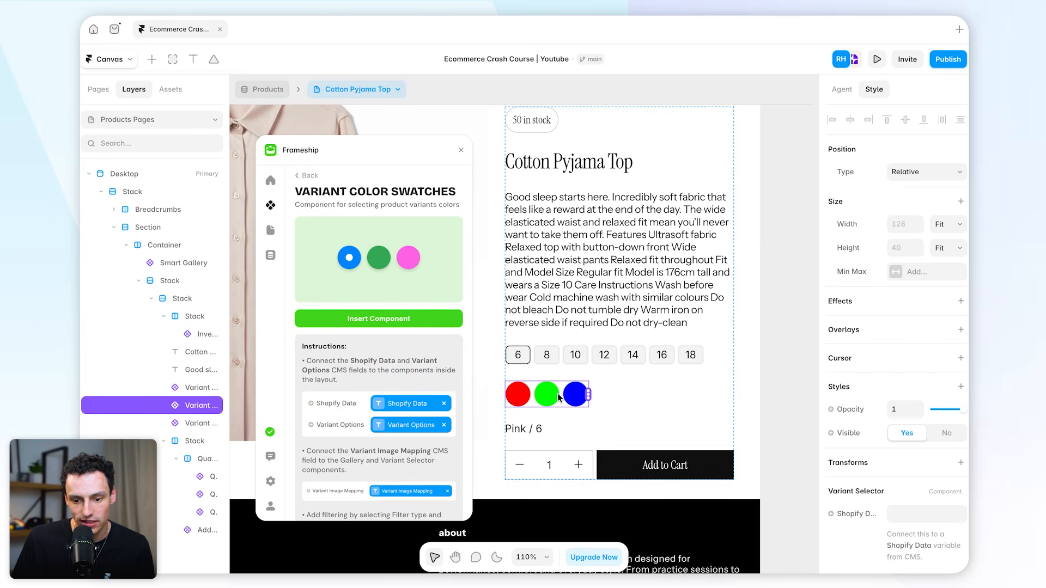
Step: Connect the color swatches' data, image mapping and options properties to the Shopify Data, Variant Image Mapping and Variant Options CMS variables
scroll(859, 441, "down", 4)
left_click(859, 343)
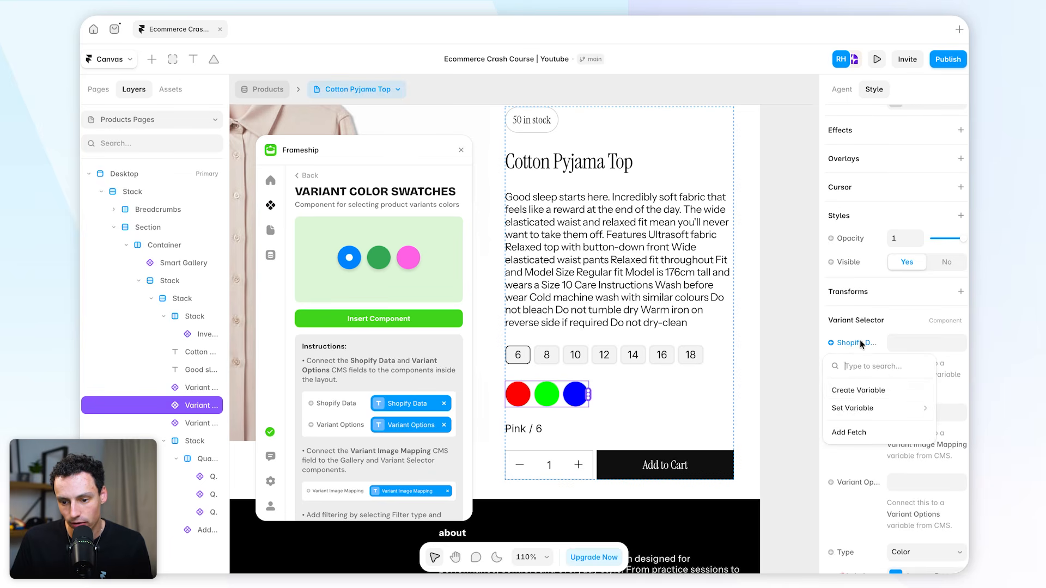
mouse_move(861, 408)
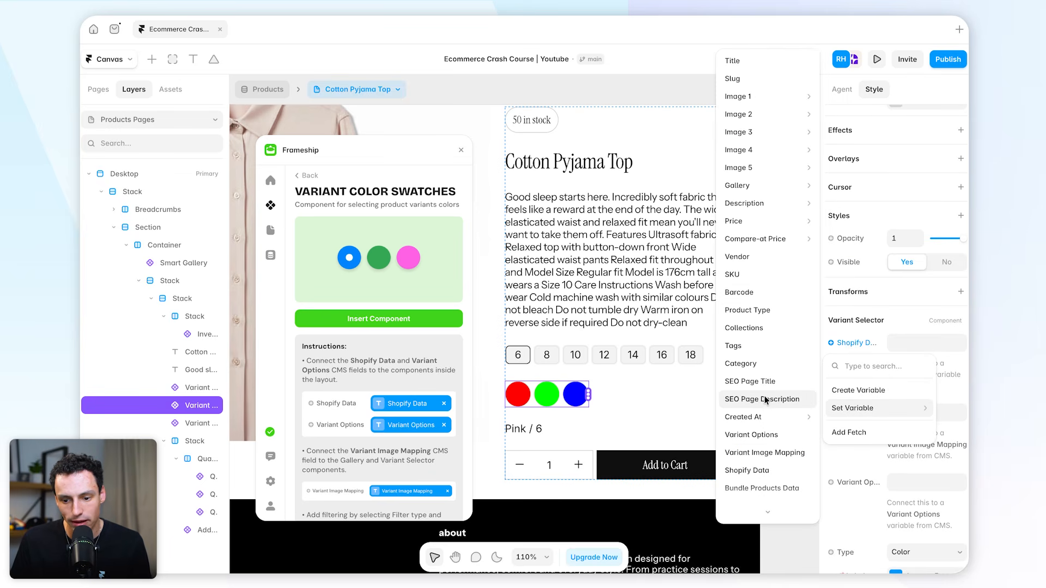
left_click(762, 470)
left_click(865, 415)
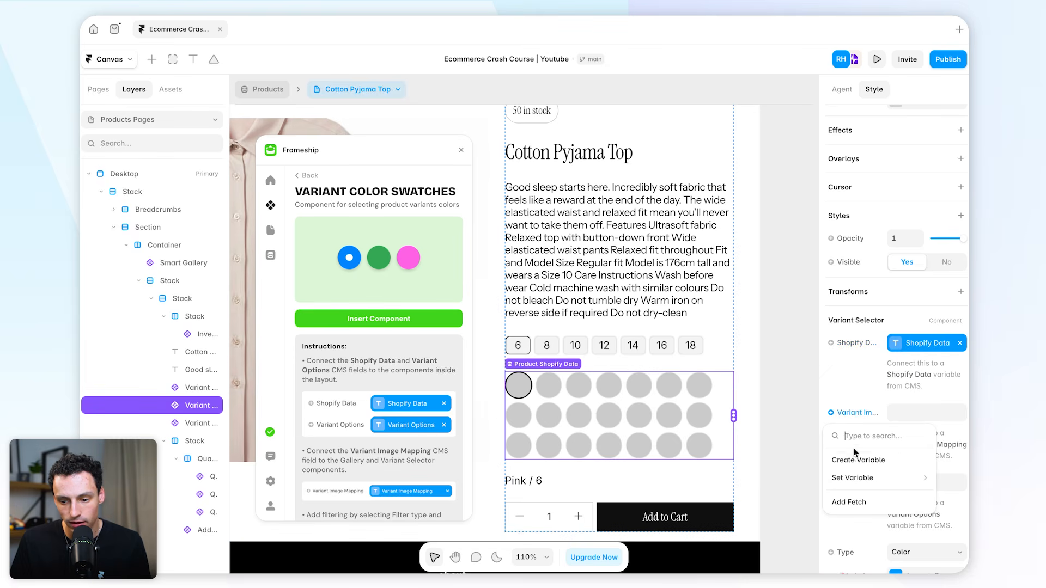
mouse_move(851, 477)
left_click(780, 453)
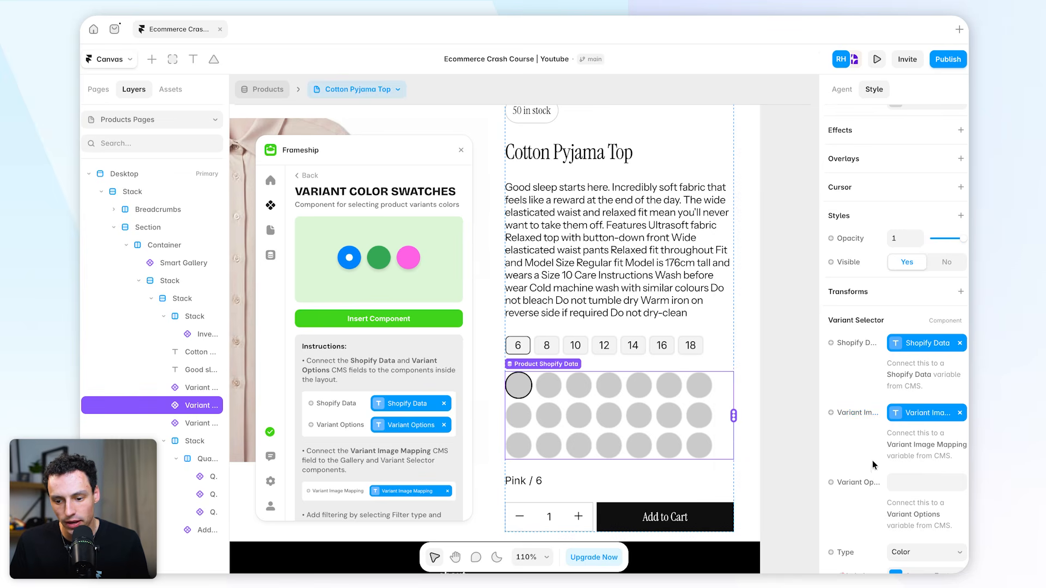
left_click(860, 482)
mouse_move(846, 460)
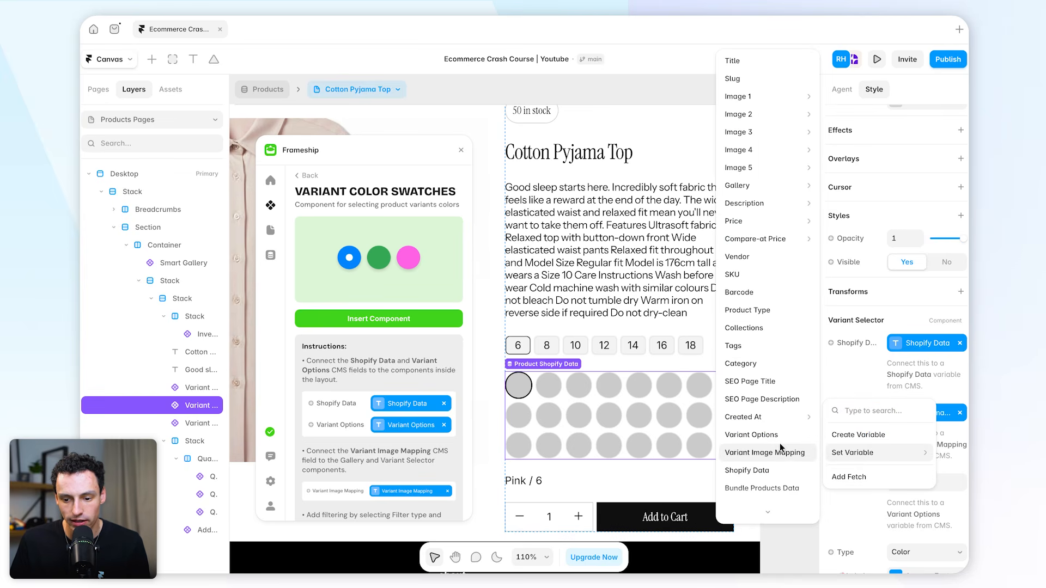
left_click(763, 435)
Step: Set the color swatches' filter type to Contains
scroll(921, 442, "down", 3)
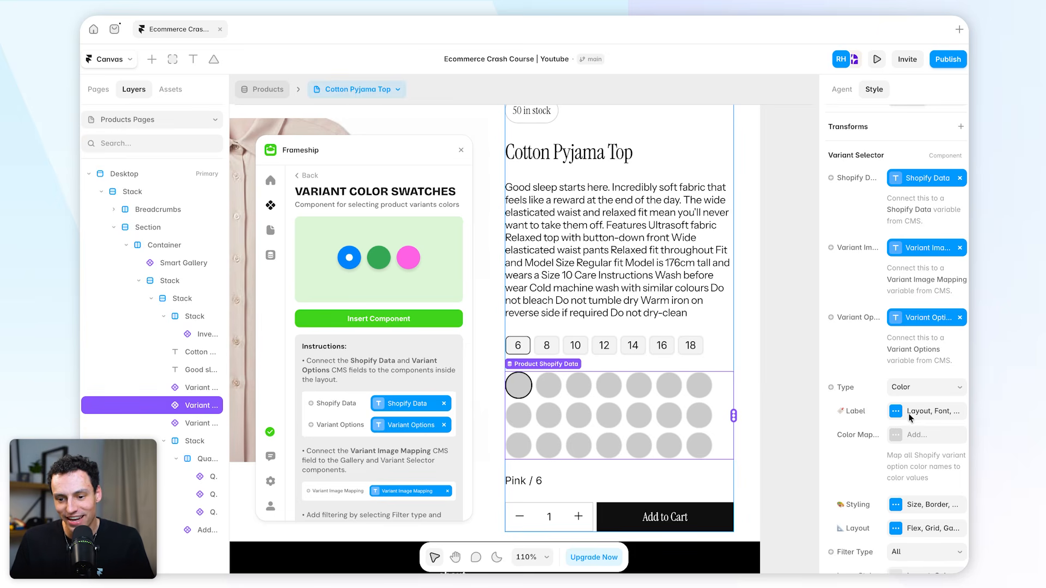
scroll(910, 415, "down", 3)
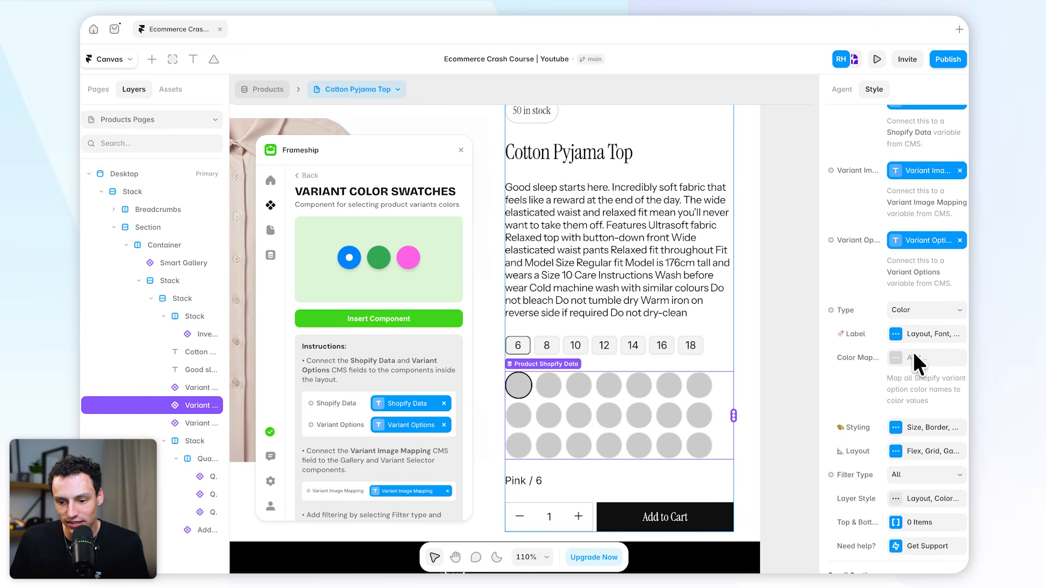
scroll(904, 403, "down", 3)
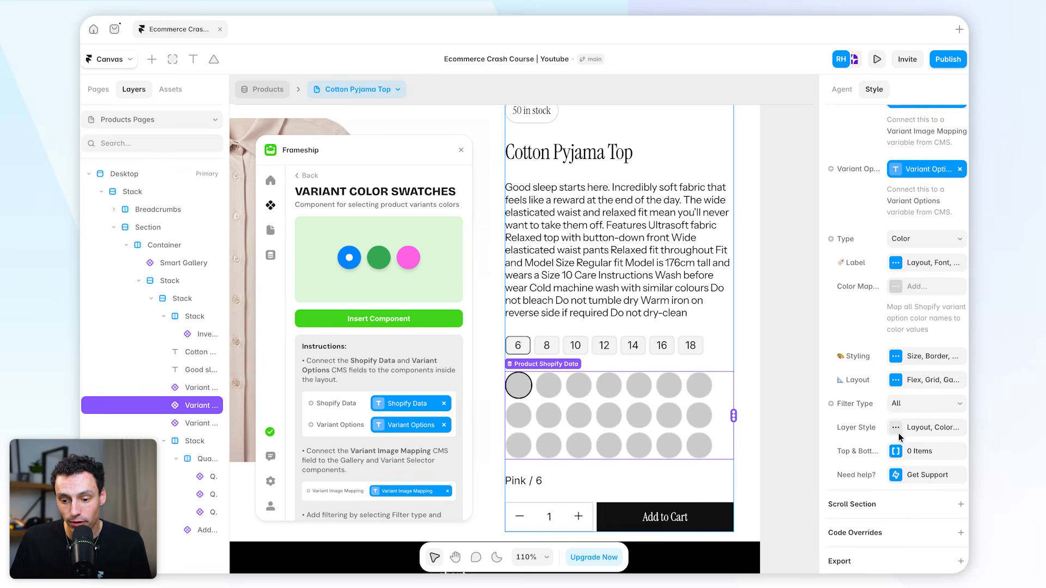
left_click(906, 403)
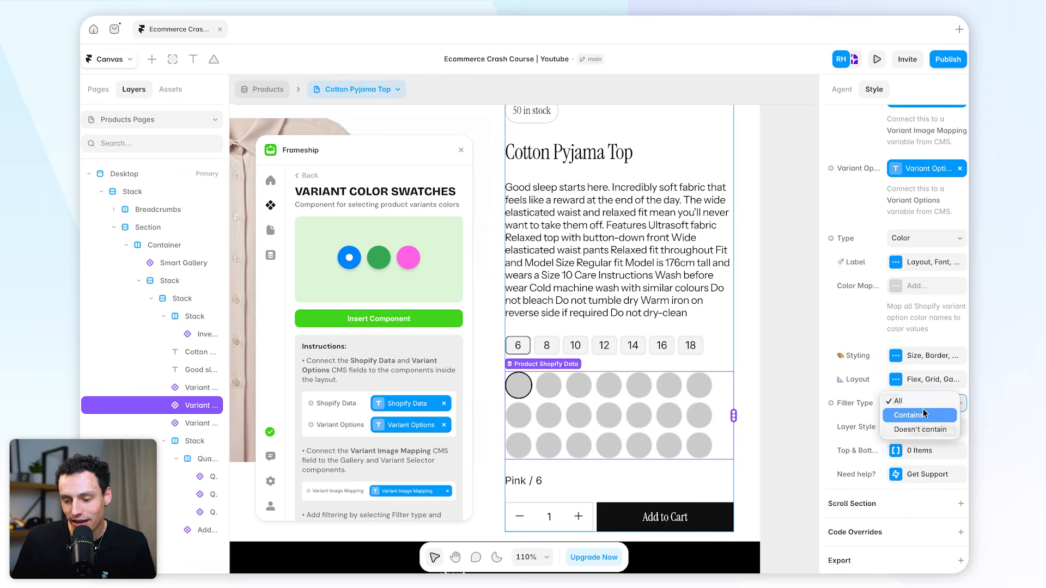
left_click(926, 416)
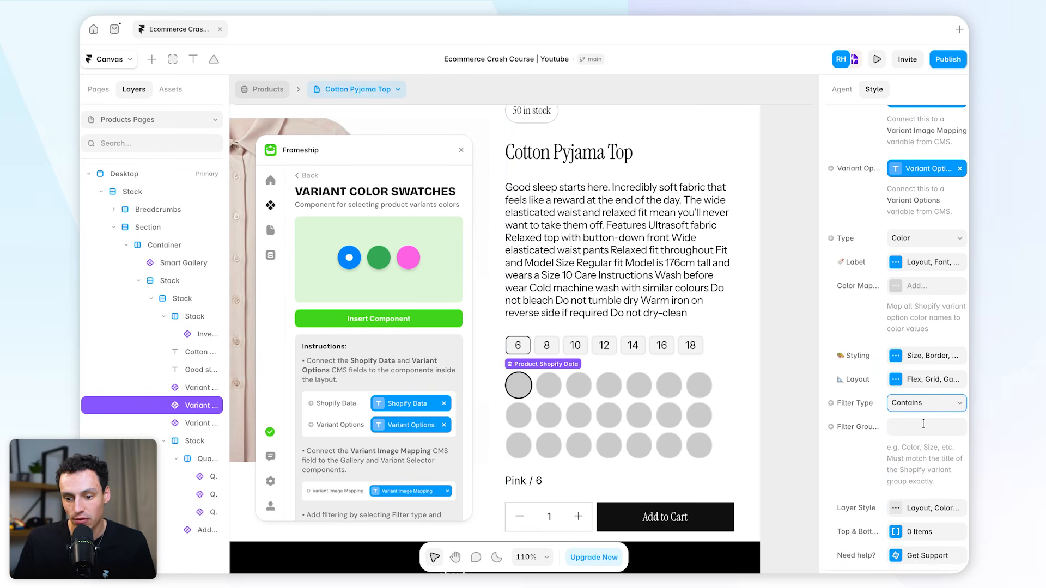
Step: Set the color swatches' filter group to Color and add a color mapping named Pink with a light pink color
left_click(922, 424)
type("Color")
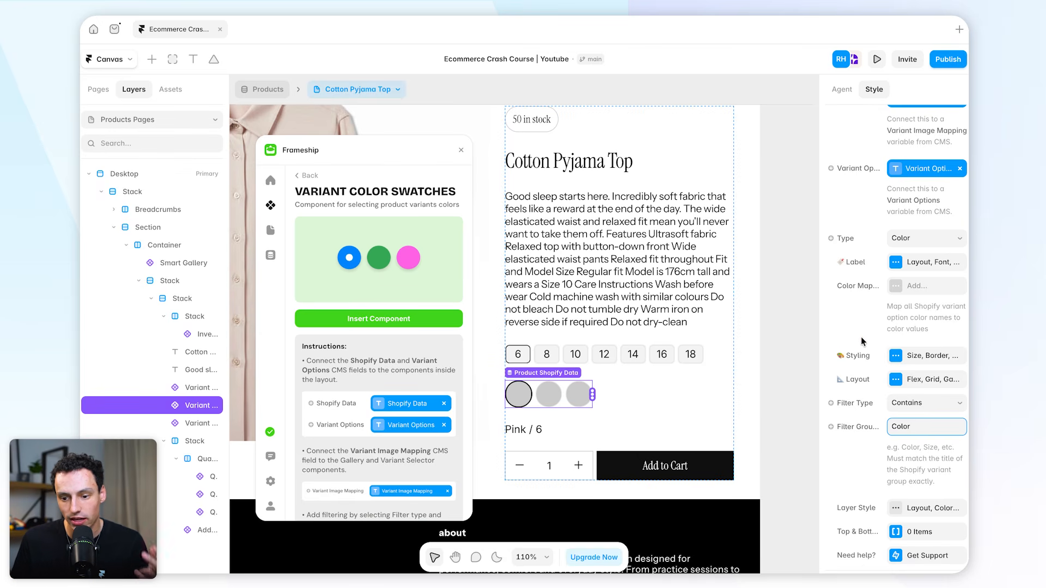
left_click(916, 288)
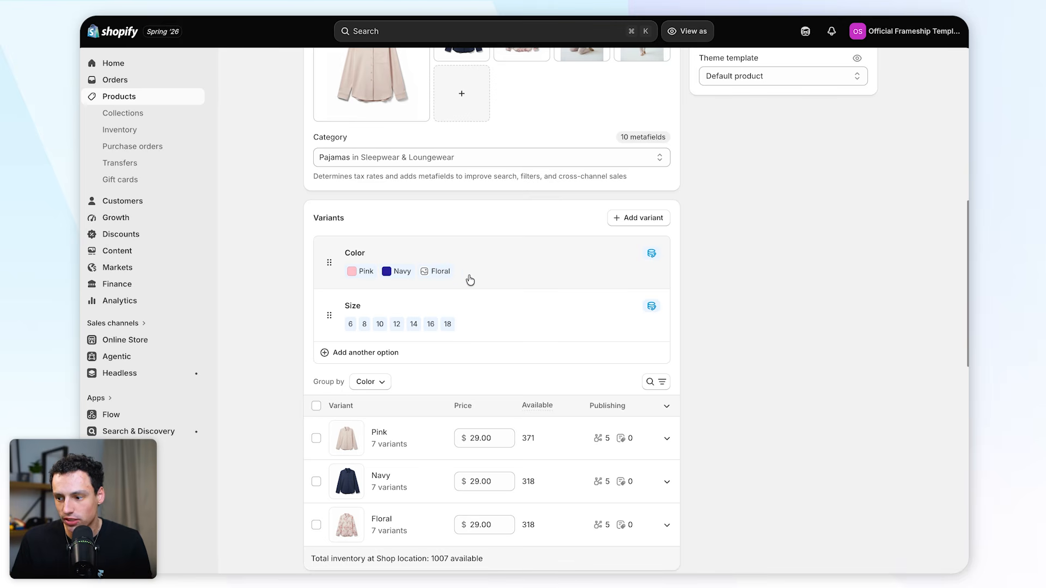
key("ctrl+Left")
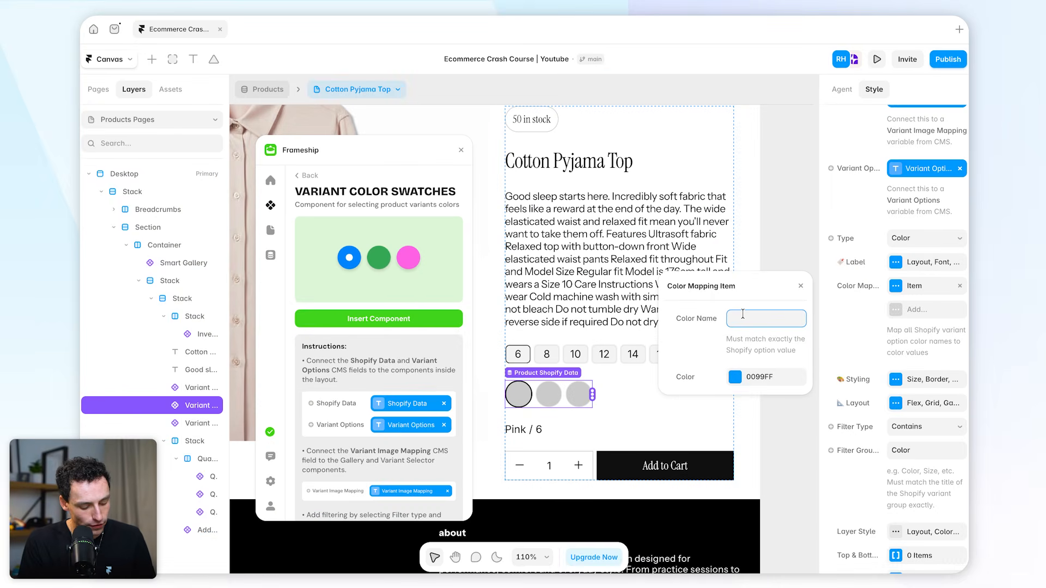
type("Pink")
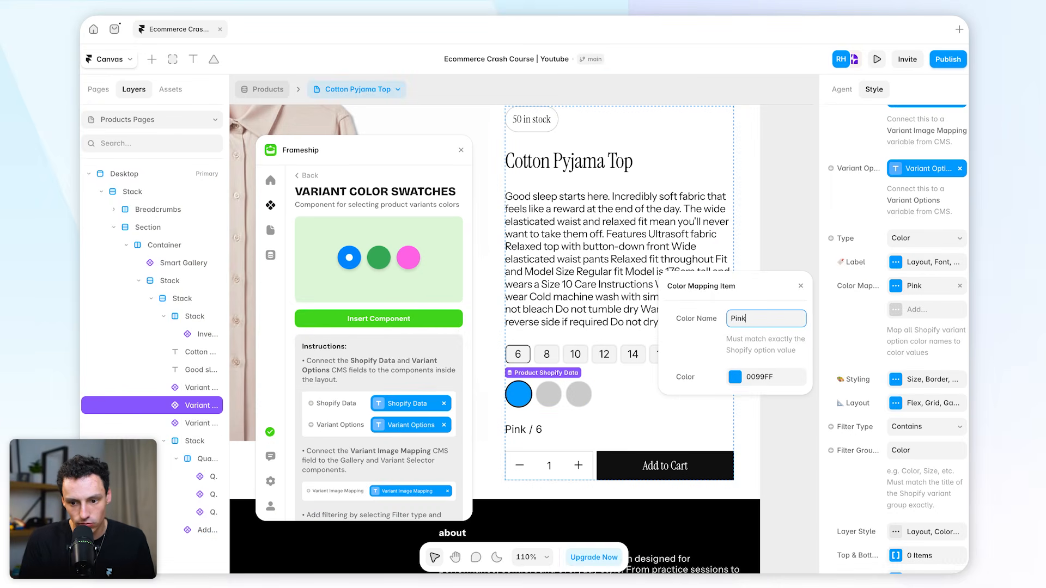
left_click(736, 377)
left_click_drag(753, 364, 781, 367)
left_click_drag(747, 298, 718, 285)
left_click(652, 268)
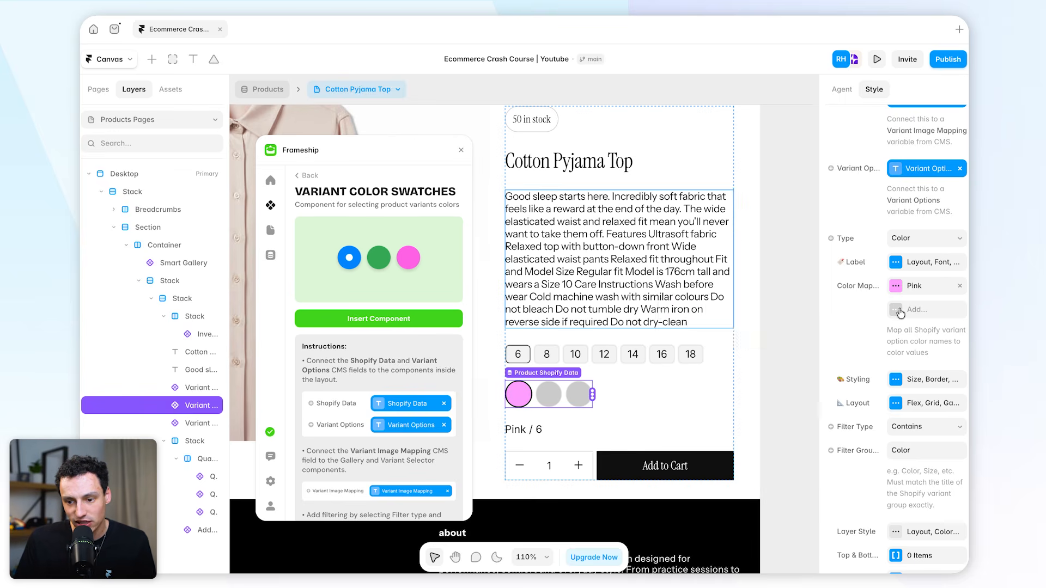
Step: Add a second color mapping named Navy to the swatches and give it a very dark navy blue
left_click(901, 311)
type("Navy")
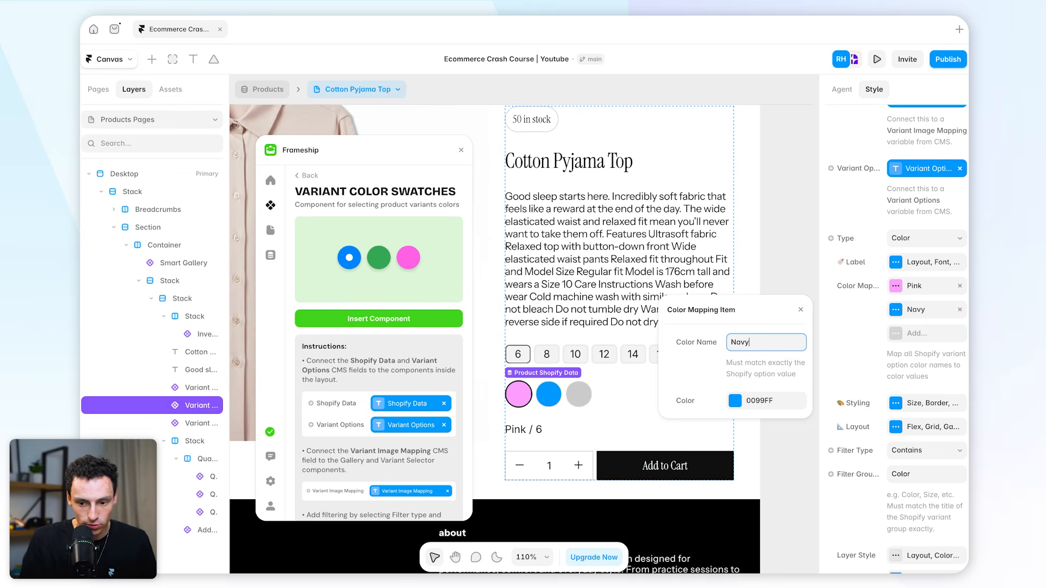
left_click(742, 402)
left_click_drag(744, 367, 757, 367)
left_click_drag(796, 322, 794, 349)
Step: Add a third color mapping named Floral with a light green color, and close the Frameship plugin
left_click(915, 333)
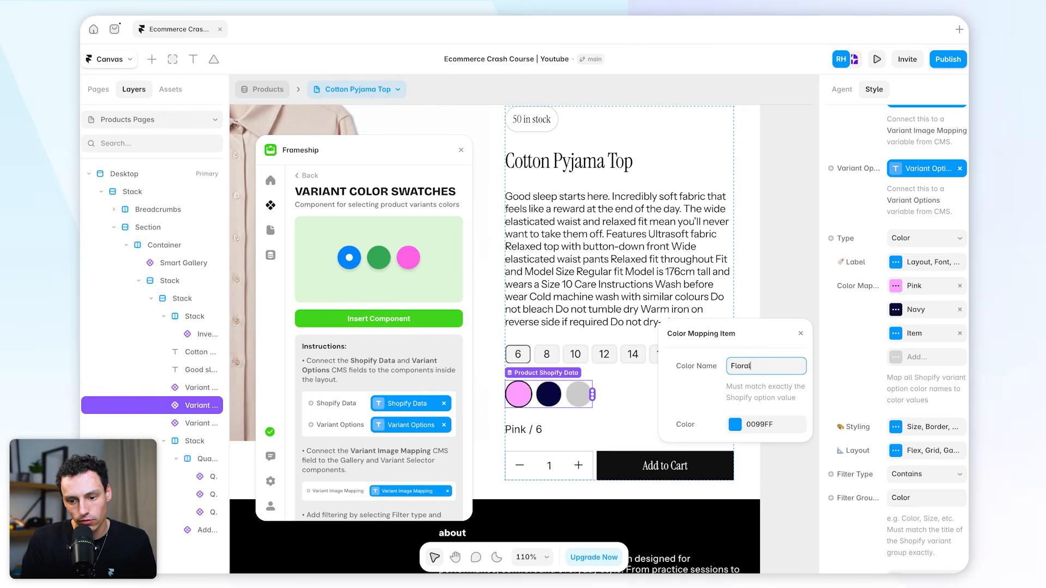
left_click(742, 427)
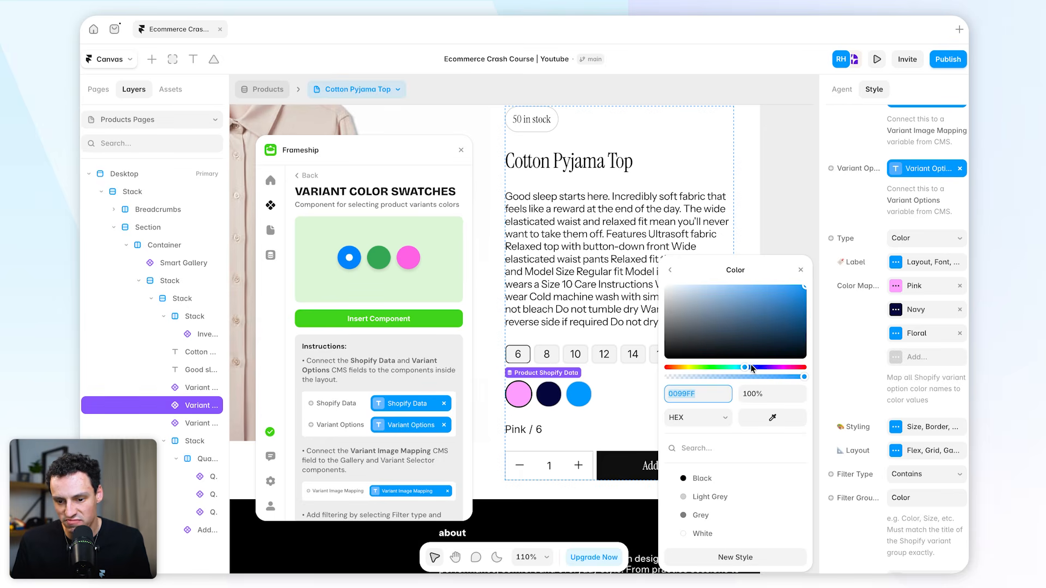
left_click_drag(751, 369, 711, 368)
left_click_drag(752, 324, 713, 277)
left_click(593, 229)
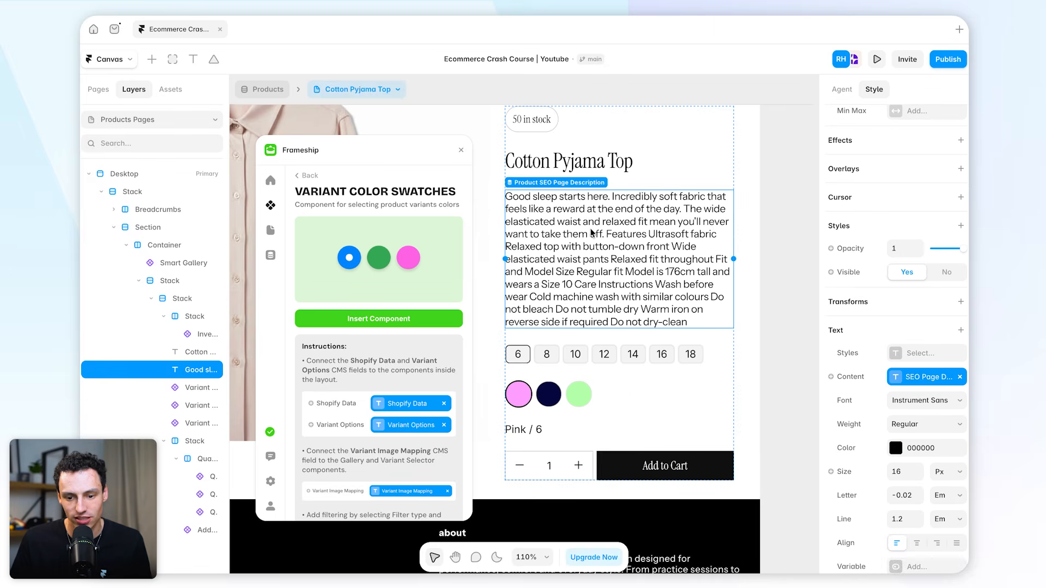
left_click(460, 151)
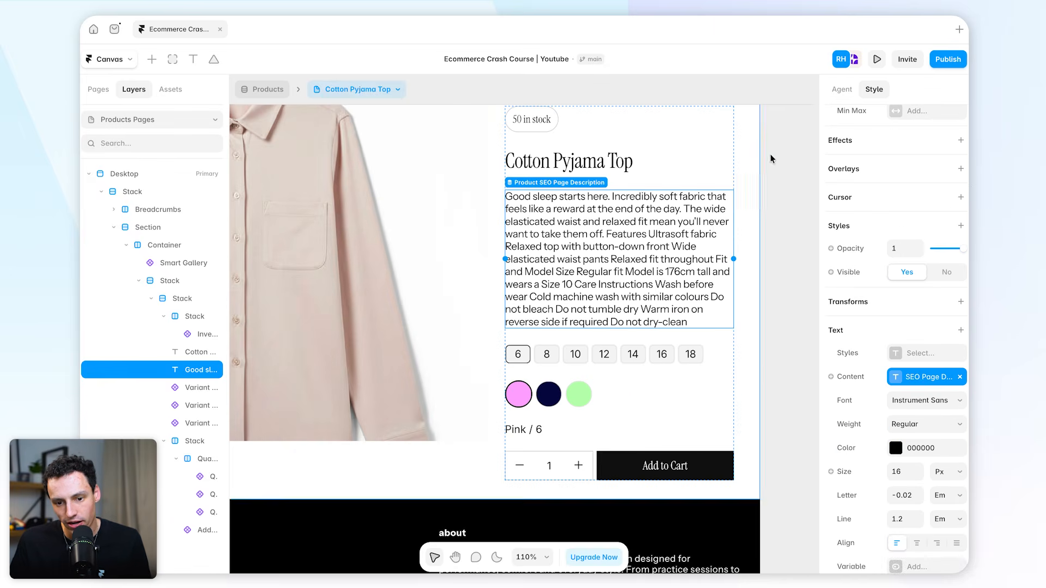
Step: Preview the product page and try the pink, navy and floral swatches, checking the gallery image and variant name label
left_click(877, 59)
scroll(718, 401, "down", 1)
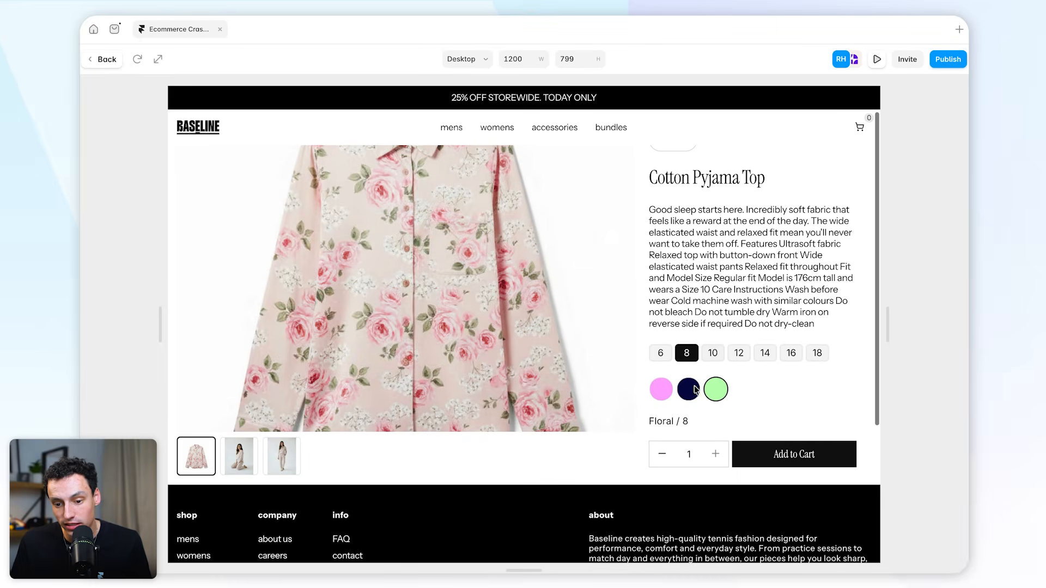
left_click(660, 389)
left_click(688, 389)
left_click(715, 389)
left_click(661, 388)
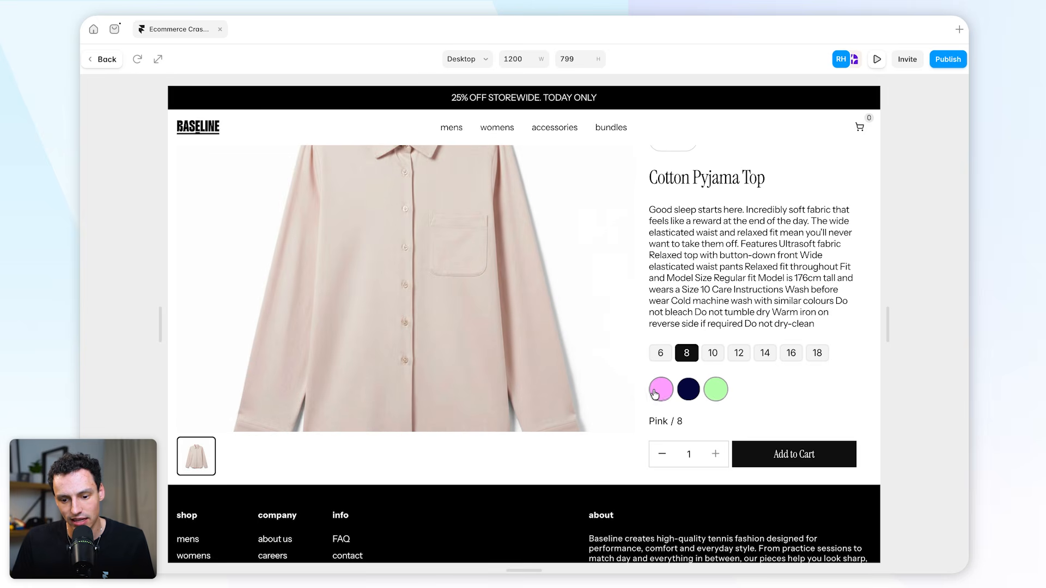
left_click_drag(649, 421, 671, 422)
left_click(662, 422)
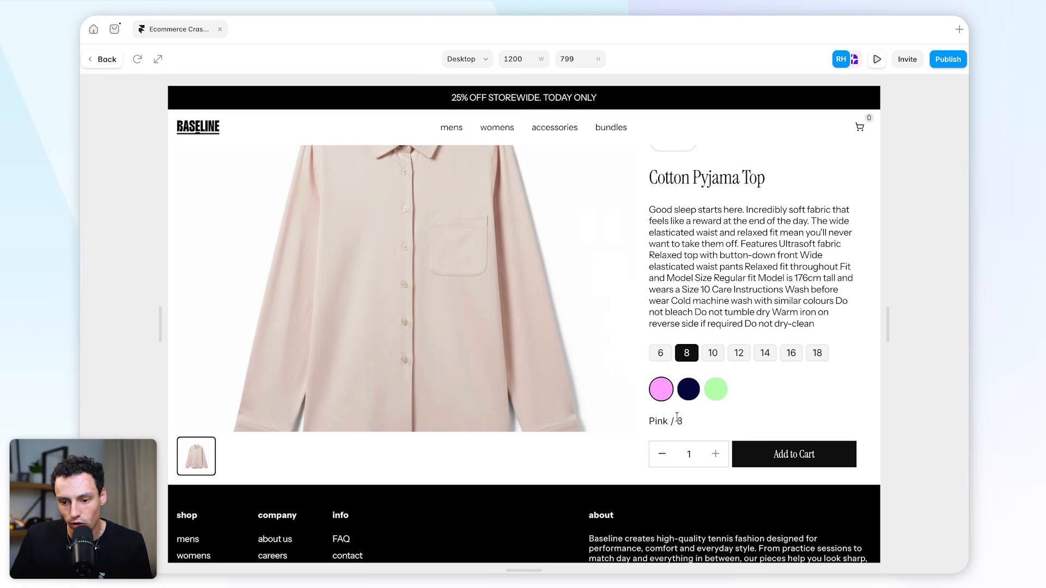
Step: Test size 18 with each color swatch in the preview, and return to the canvas
left_click(817, 353)
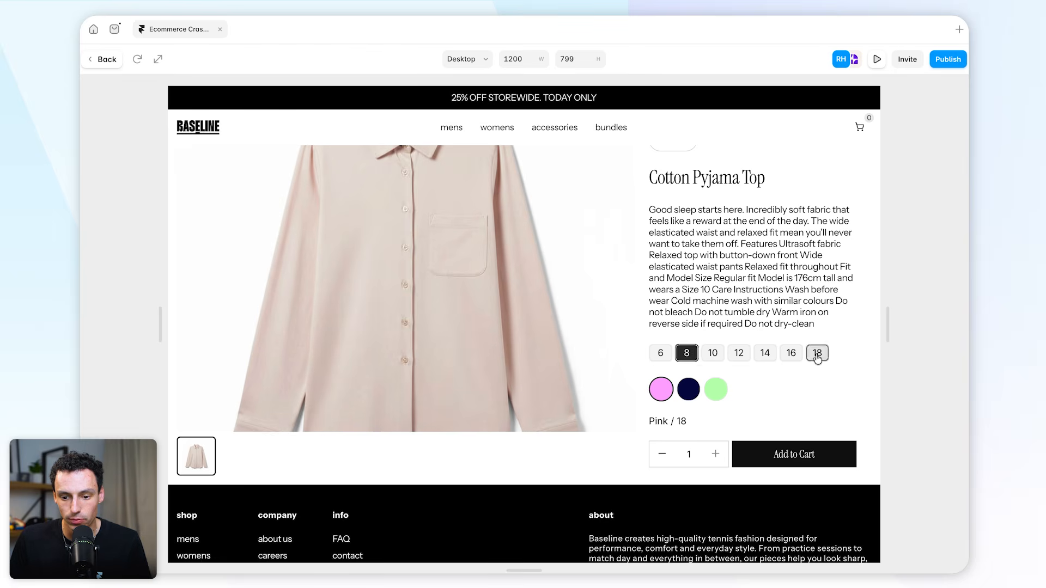
left_click(683, 396)
left_click(661, 392)
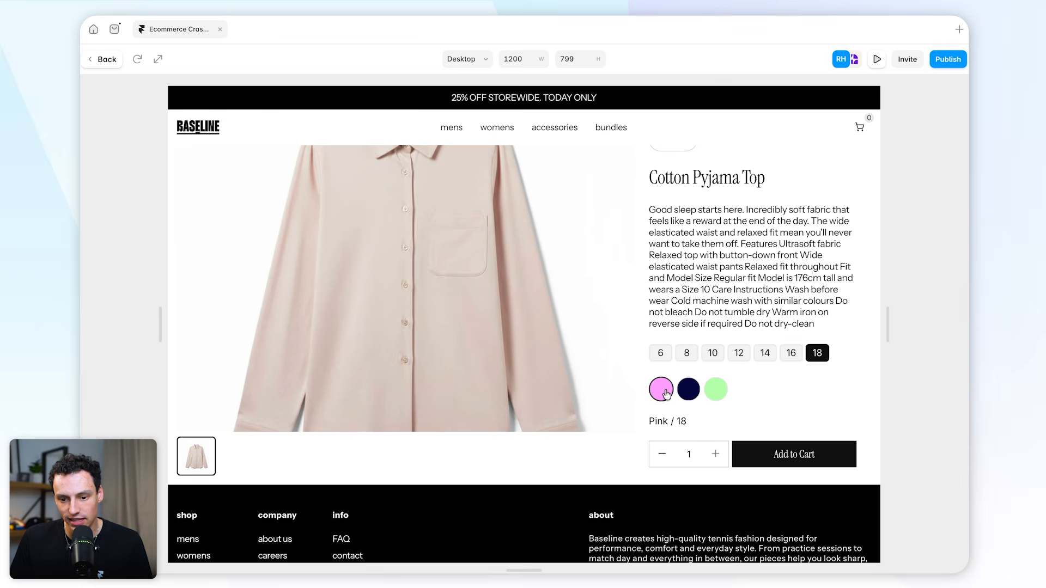
left_click(685, 392)
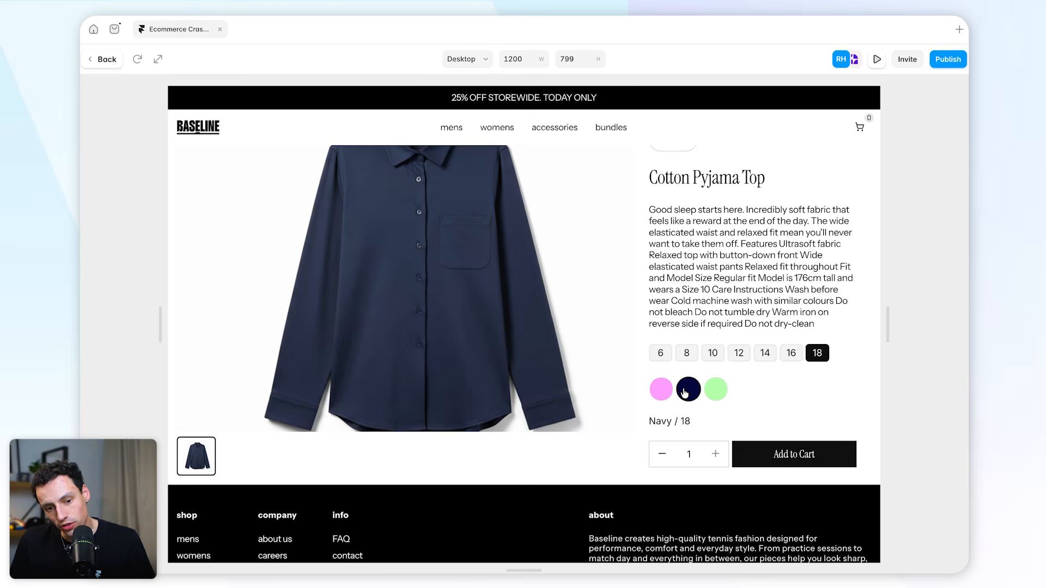
left_click(708, 393)
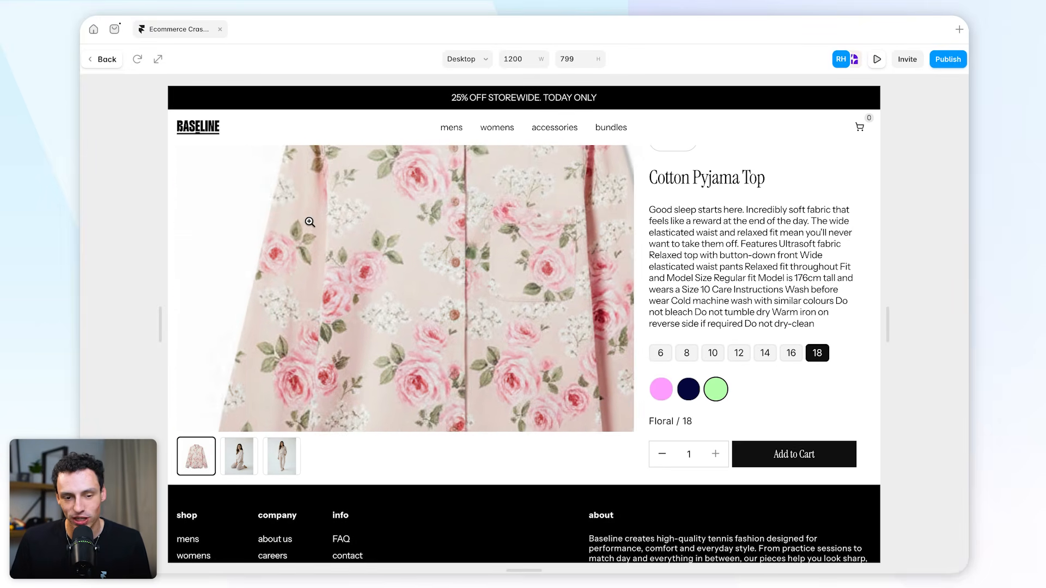
left_click(106, 62)
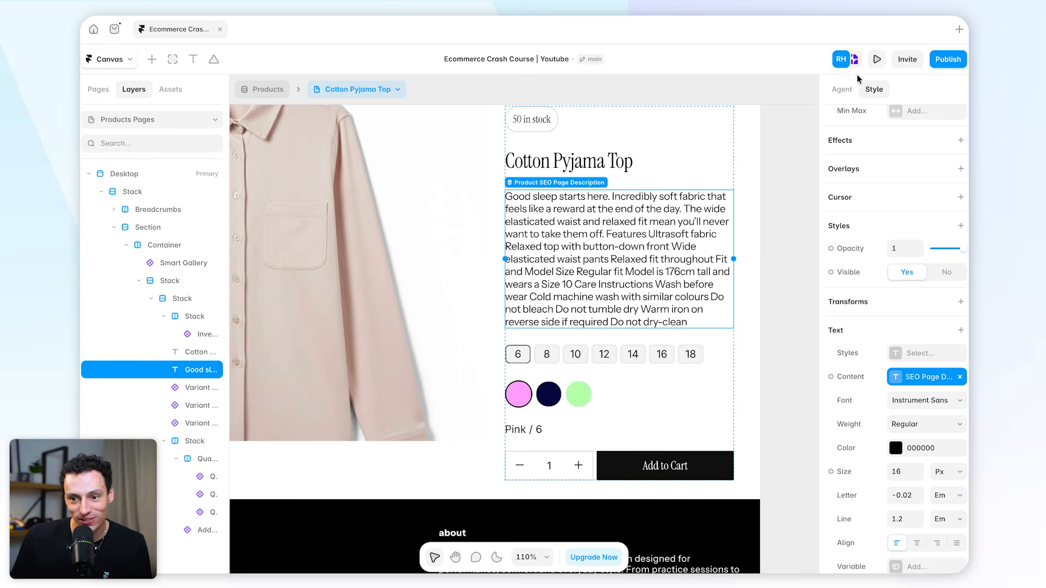
Step: Publish the site and, on the live Cotton Pyjama Top page, add the Floral variant in size 14 to the cart
left_click(932, 59)
left_click(873, 177)
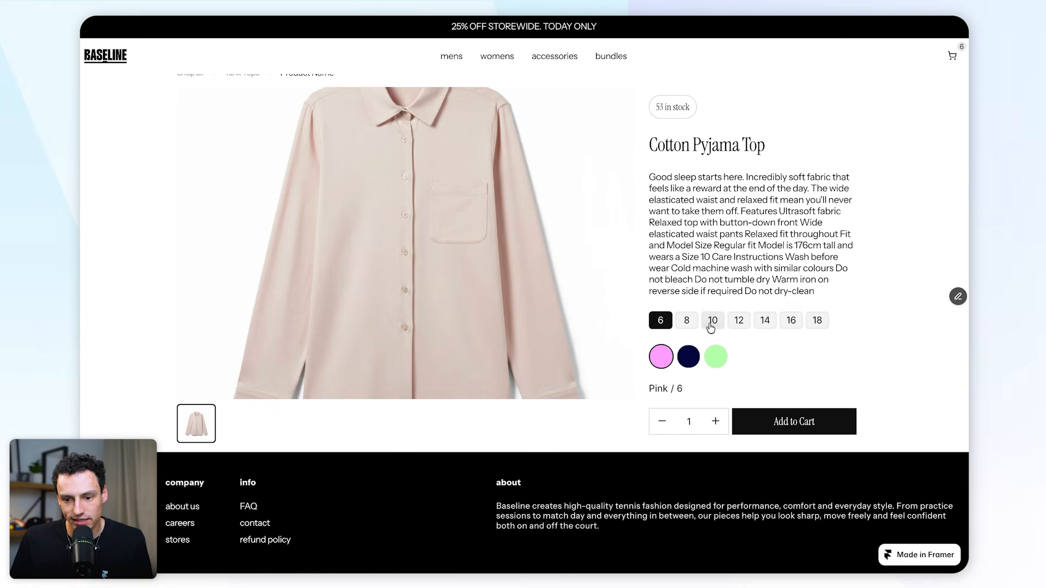
left_click(712, 321)
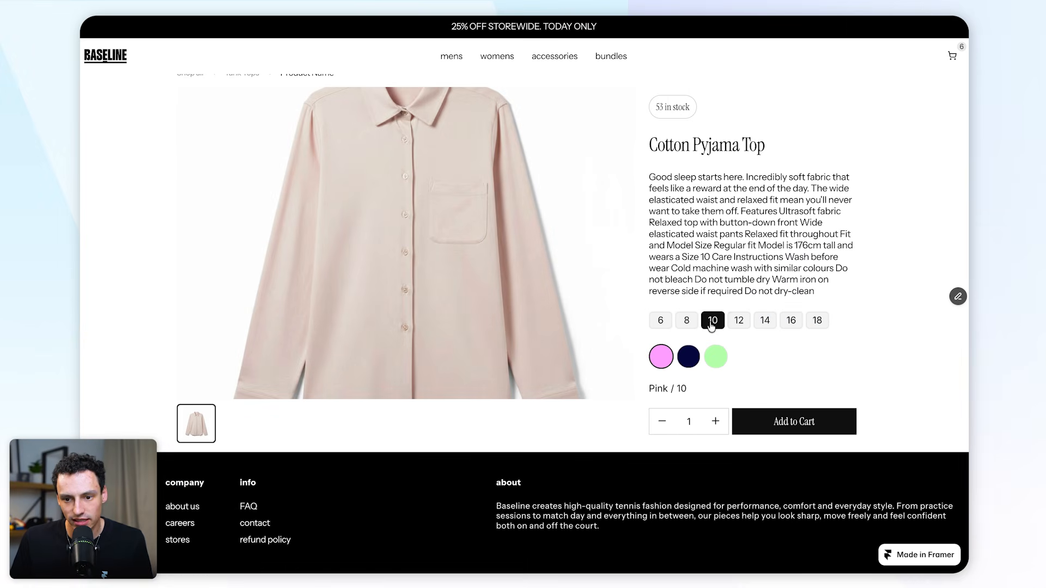
left_click(766, 320)
left_click(694, 359)
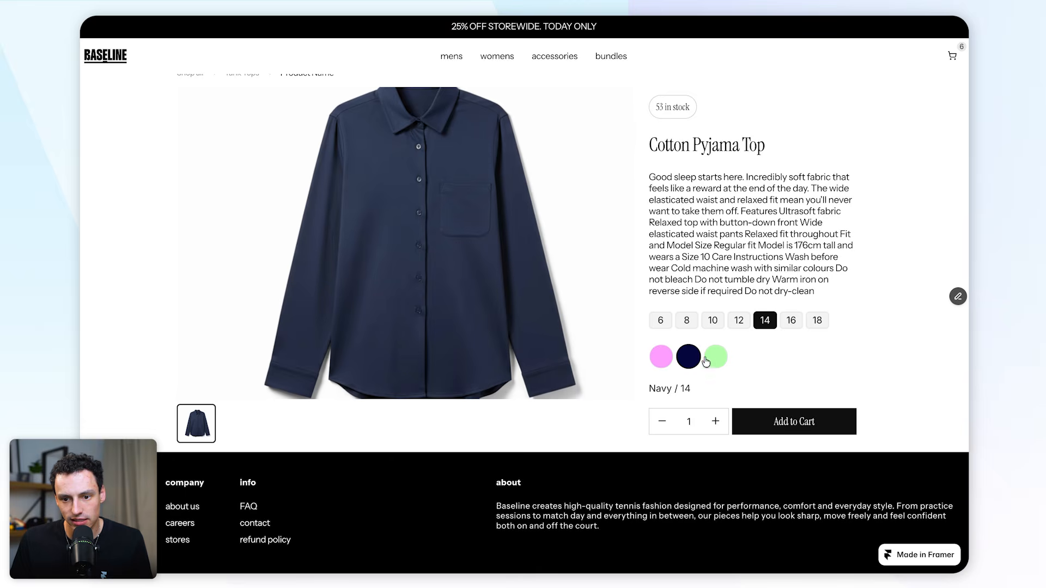
left_click(707, 360)
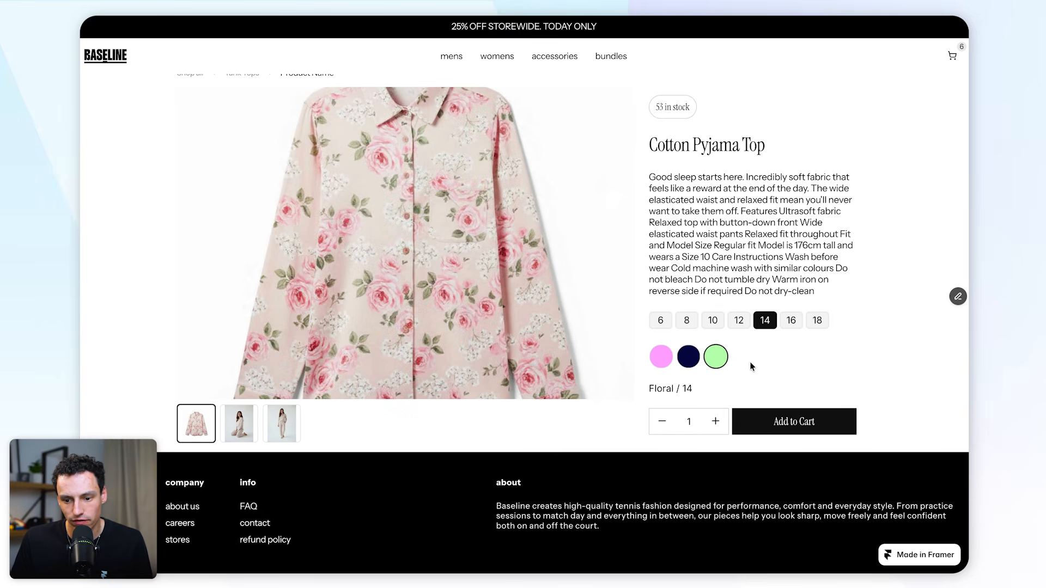
left_click(779, 426)
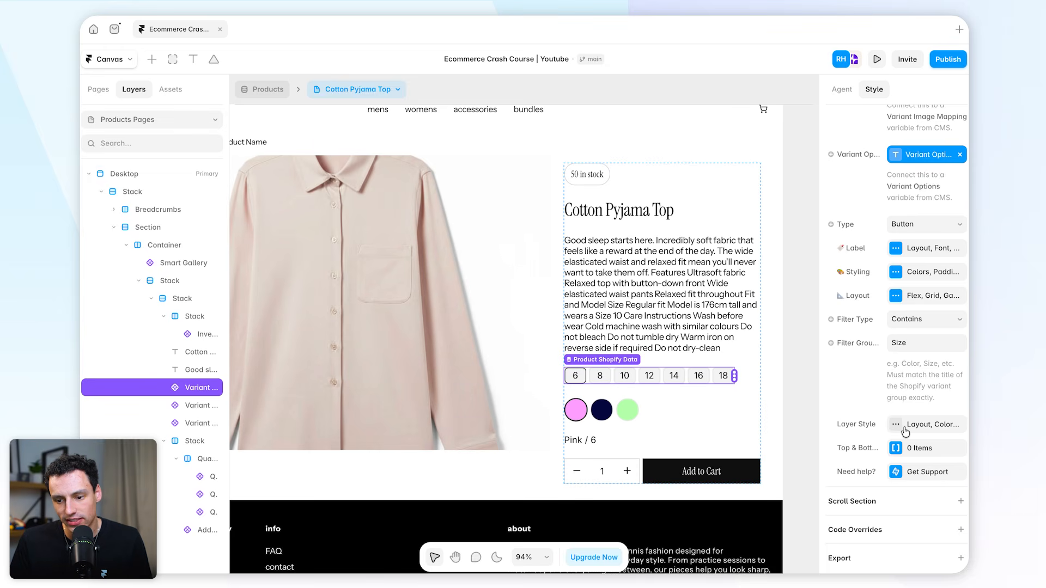
Step: Set the font of the size selector's buttons to Instrument Serif
left_click(906, 272)
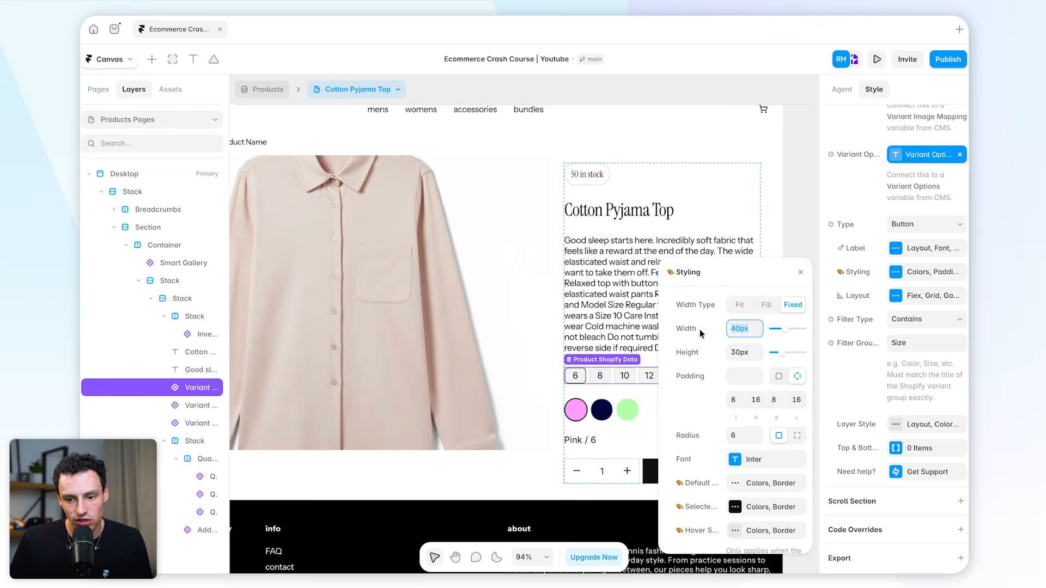
left_click(763, 459)
left_click(757, 306)
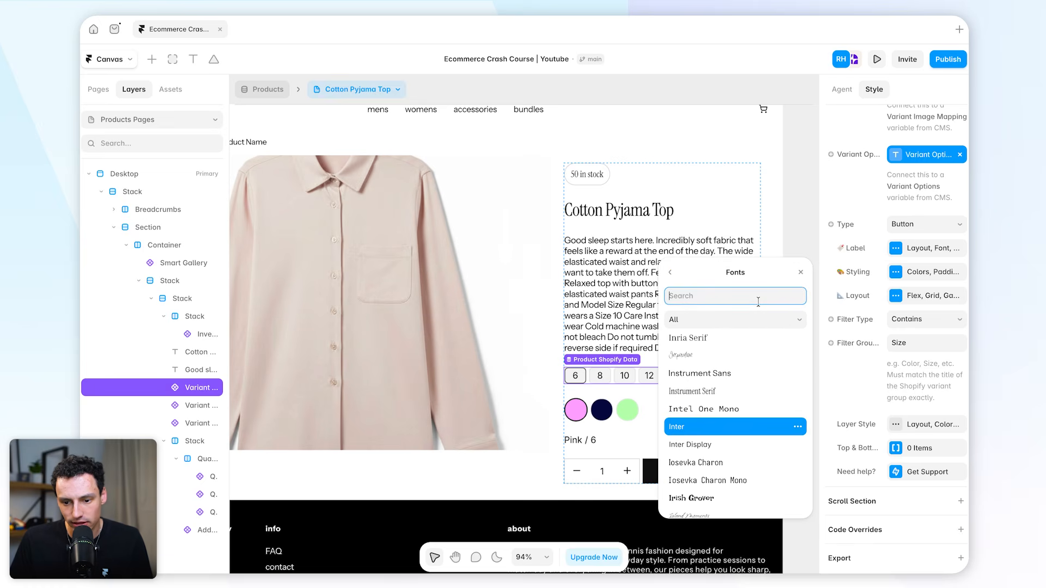
left_click(712, 392)
left_click(669, 273)
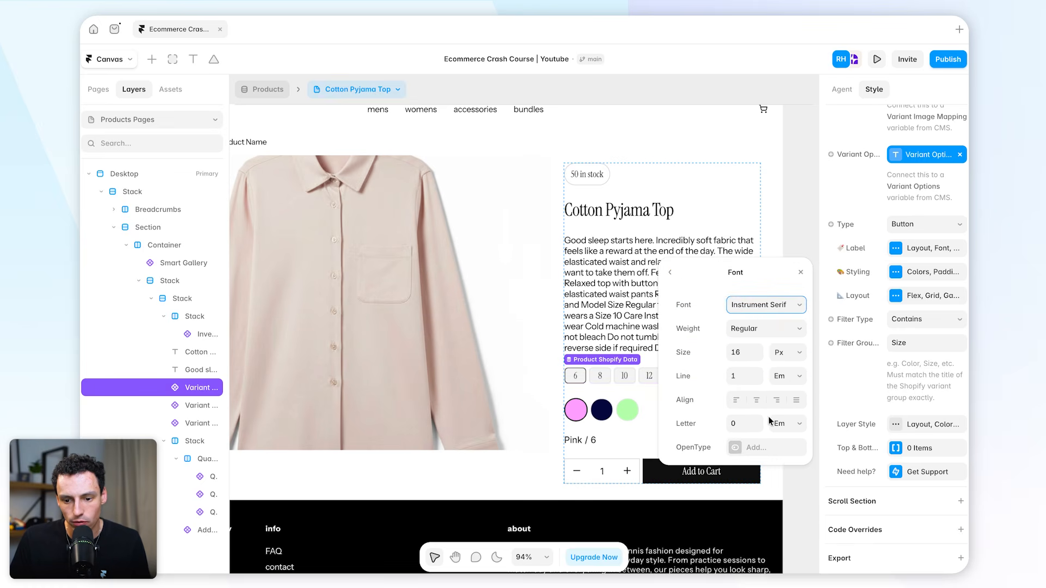
left_click(670, 274)
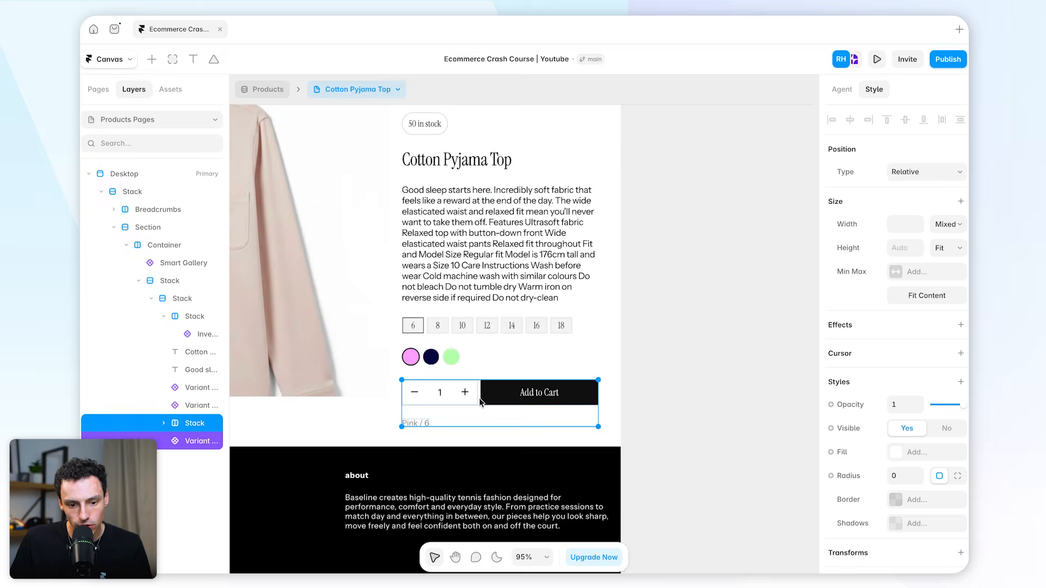
Step: Wrap the quantity and Add to Cart row and the variant name label in a stack with a gap of 15
right_click(480, 400)
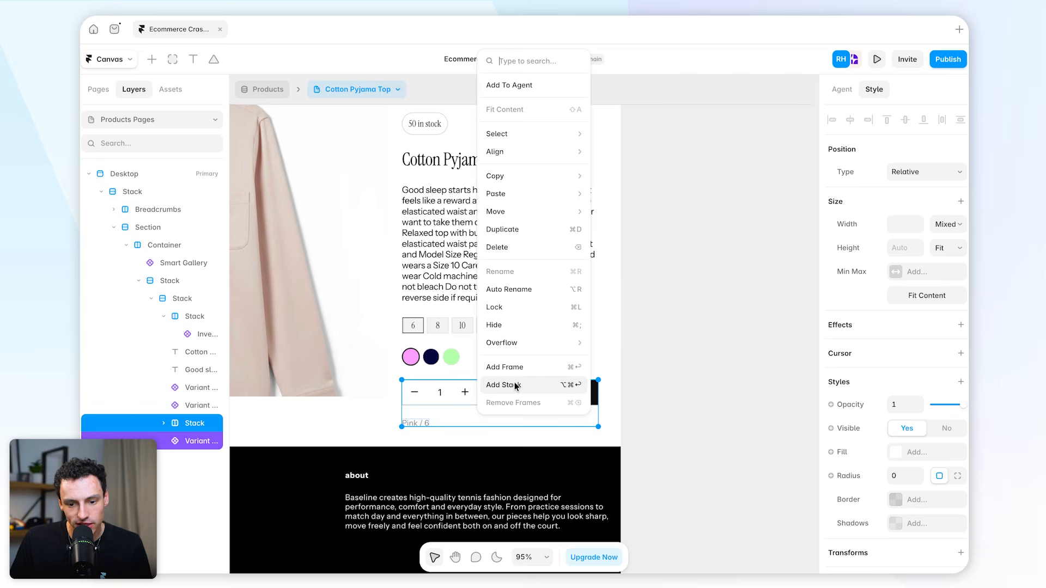
left_click(526, 386)
left_click_drag(500, 413, 503, 404)
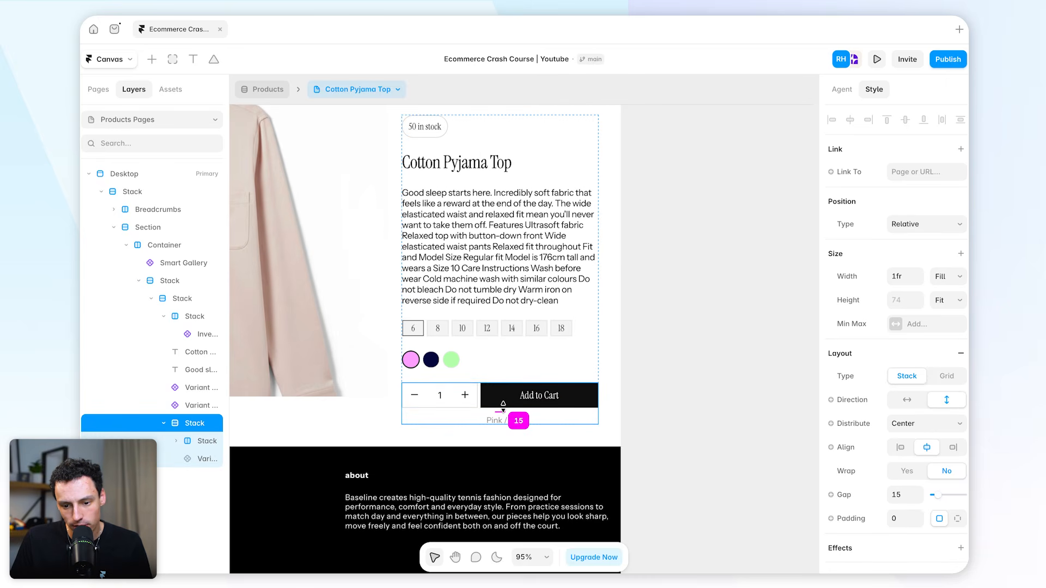
Step: Wrap the size selector and color swatches in a left-aligned stack with a gap of 18
left_click(452, 362)
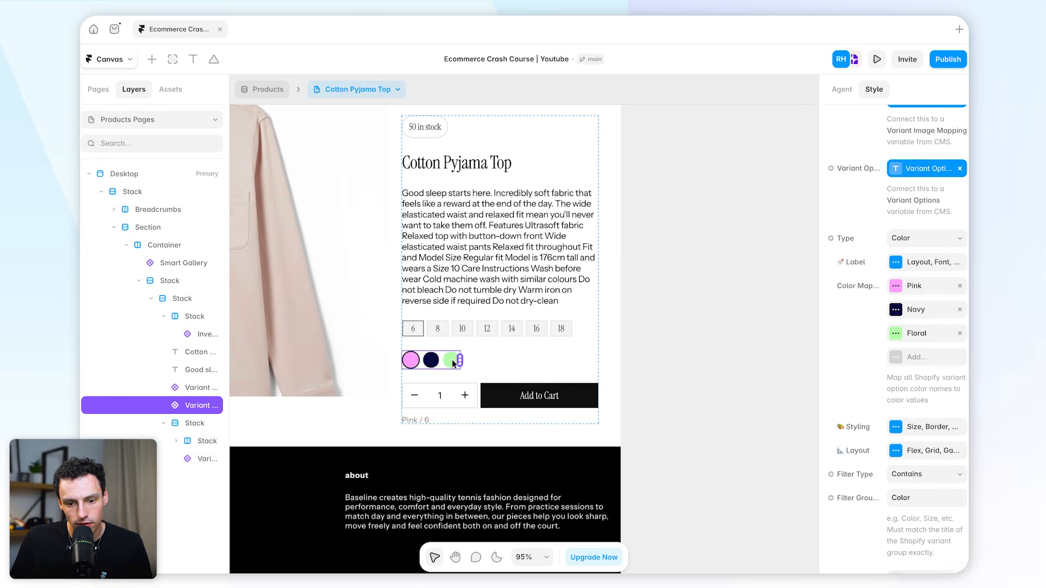
left_click(479, 328, "shift")
right_click(478, 328)
left_click(513, 402)
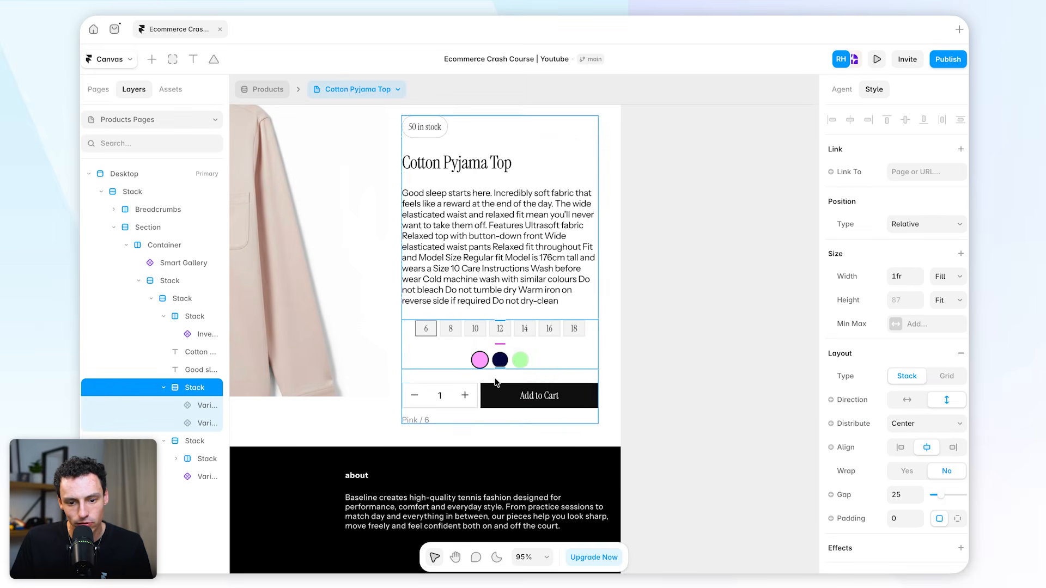
left_click_drag(500, 345, 501, 340)
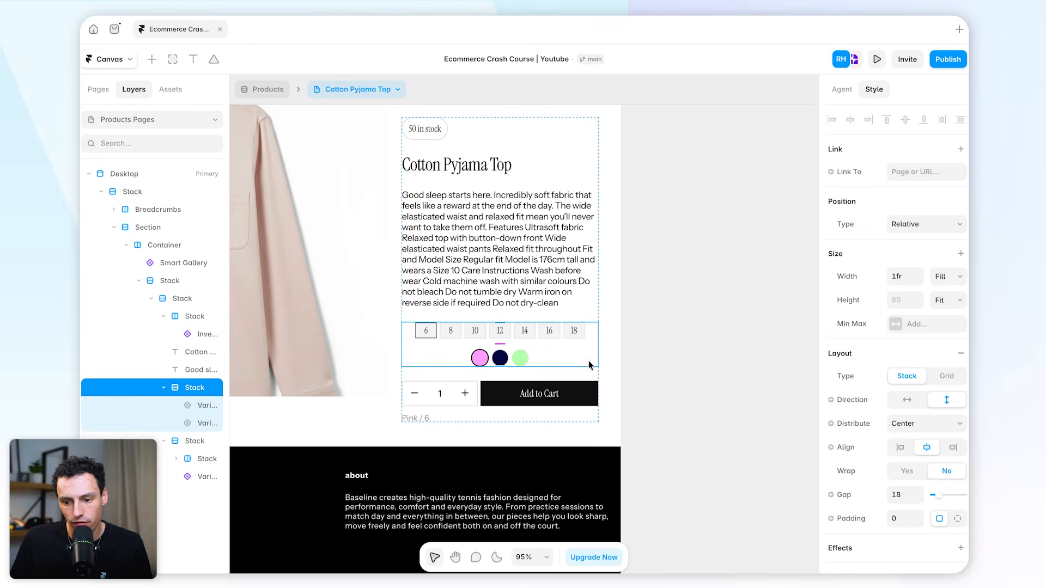
left_click(905, 447)
Step: Wrap the stock badge, product title and description in a left-aligned stack and tighten its gap
left_click(467, 221)
left_click(474, 169, "shift")
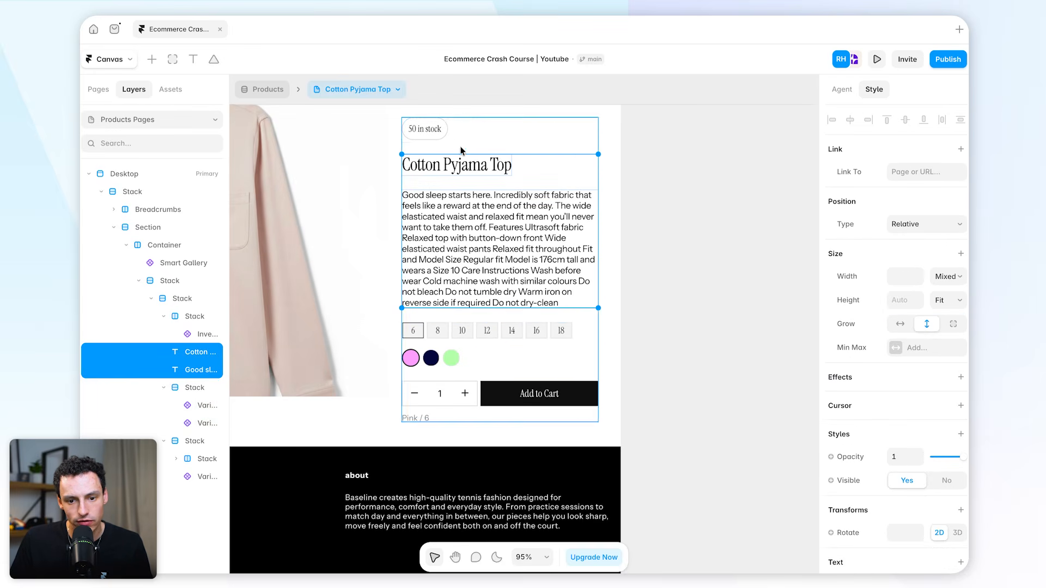
left_click(441, 136, "shift")
left_click(163, 317)
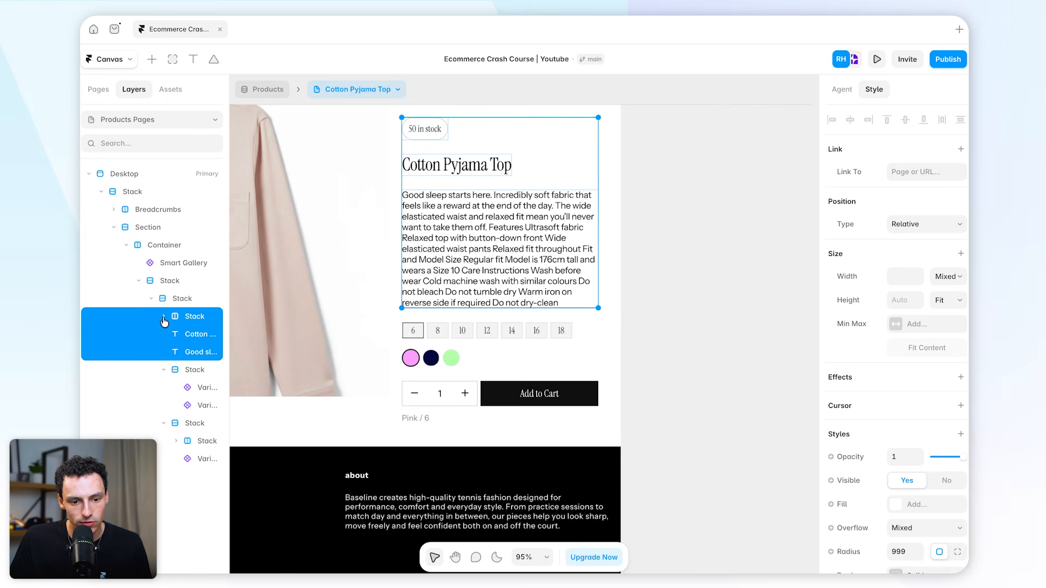
right_click(437, 134)
mouse_move(495, 439)
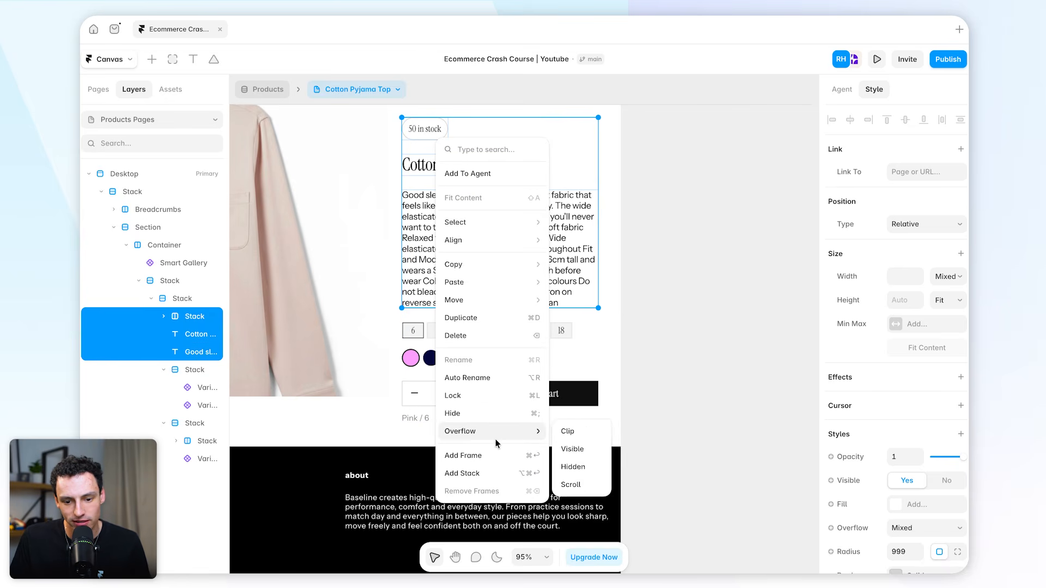
left_click(462, 473)
left_click(900, 447)
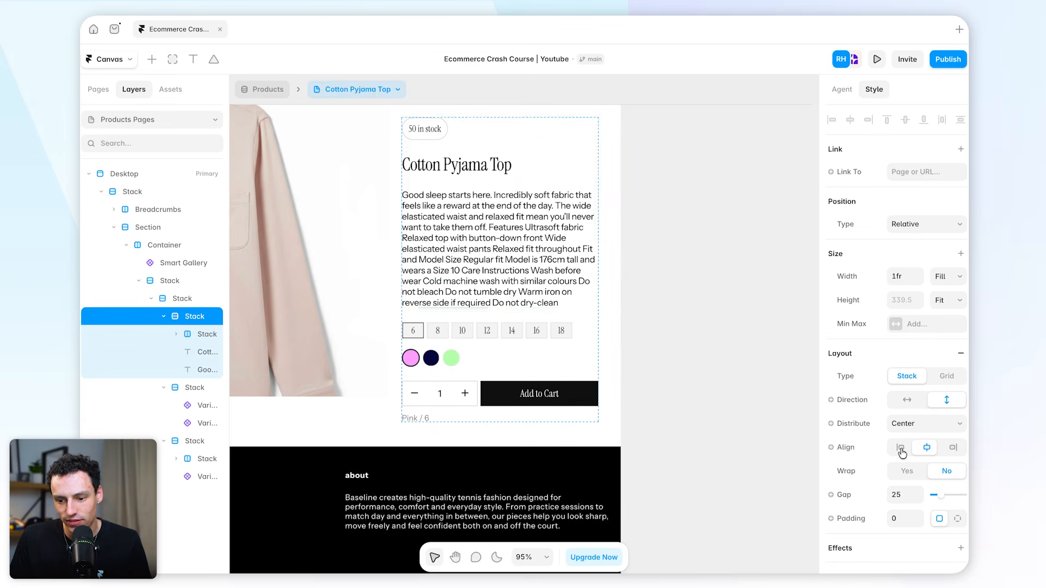
left_click_drag(501, 187, 501, 179)
Step: Set the gap of the stack holding all the product details to 40
left_click(514, 305)
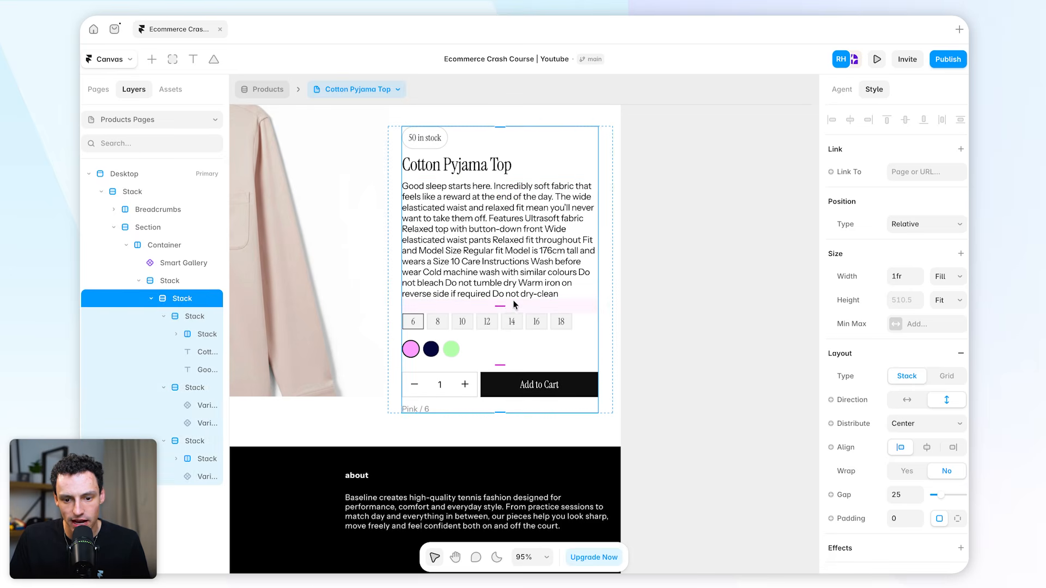
left_click_drag(502, 305, 503, 312)
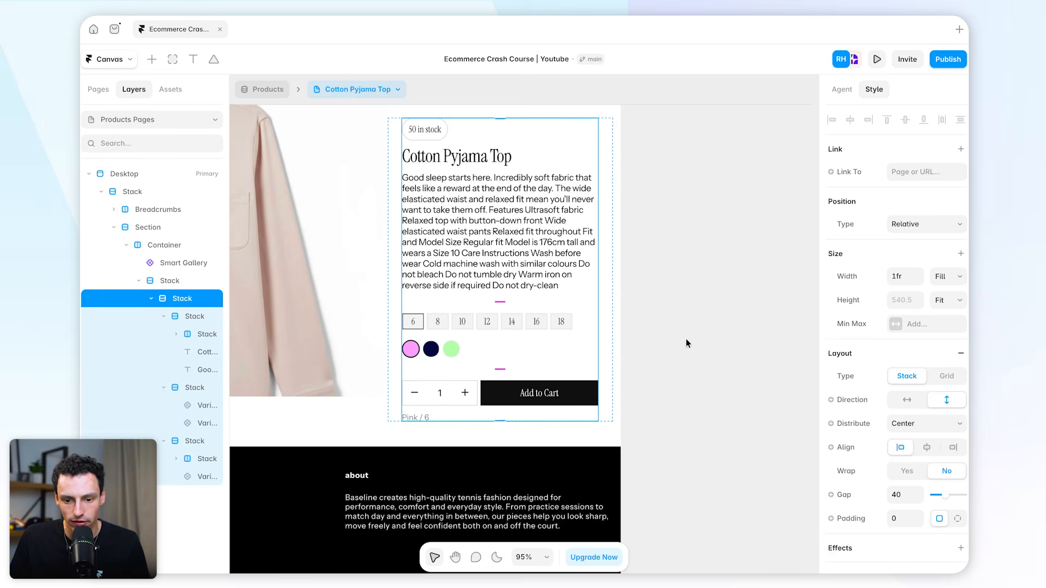
left_click(662, 315)
Step: Preview the product page layout with Minimalist Wall Clock, Decorative Ceramic Bowl, Cotton Pants and Blue Soft pyjama set
key("shift+1")
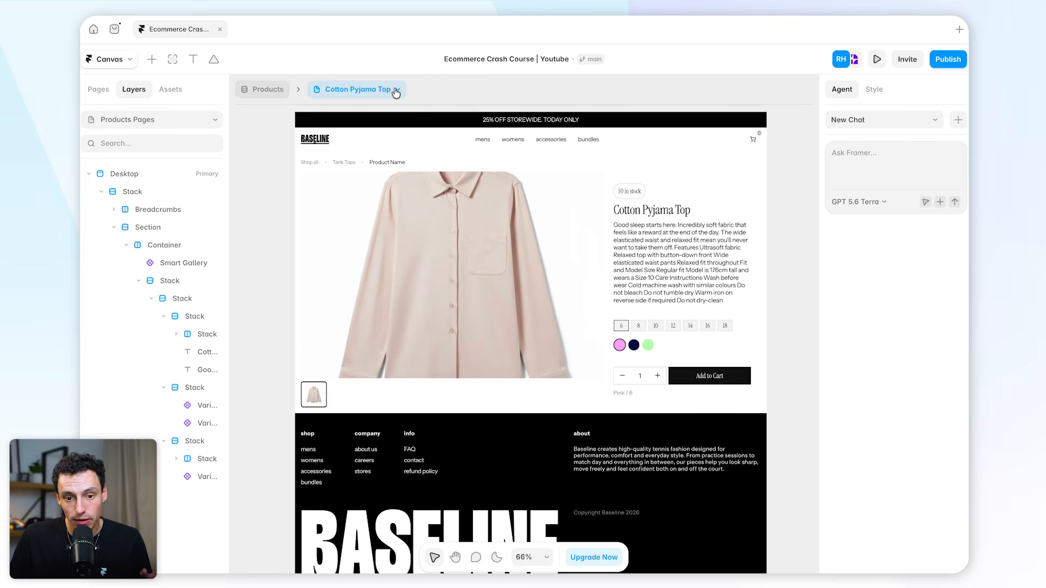
left_click(396, 90)
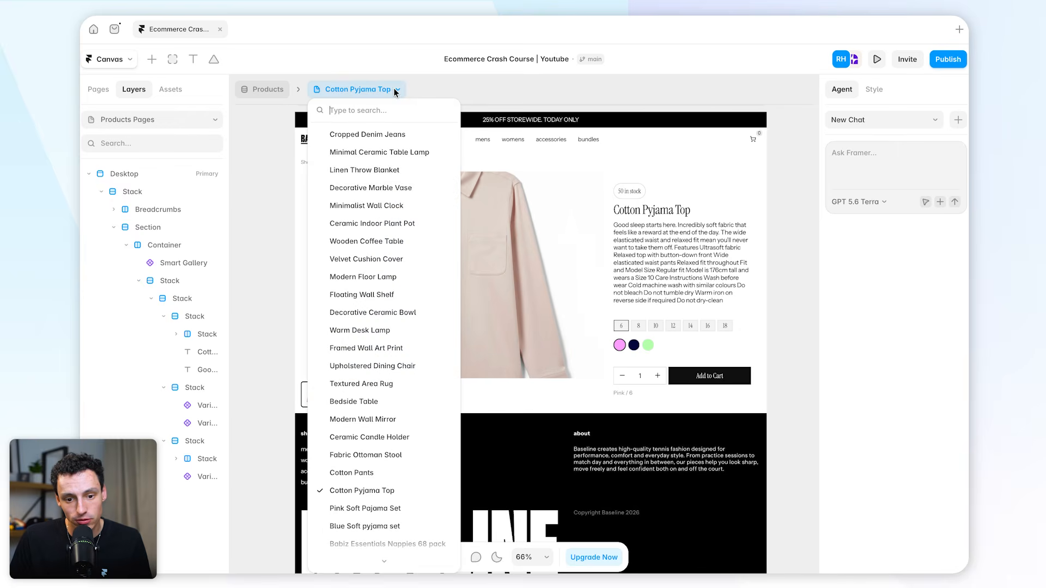
left_click(396, 205)
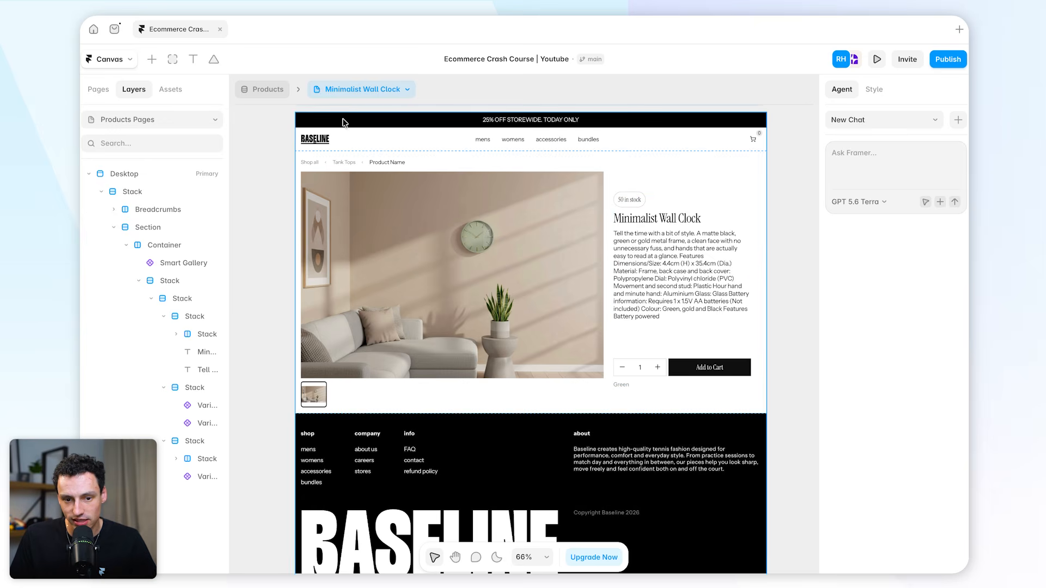
left_click(369, 90)
left_click(385, 314)
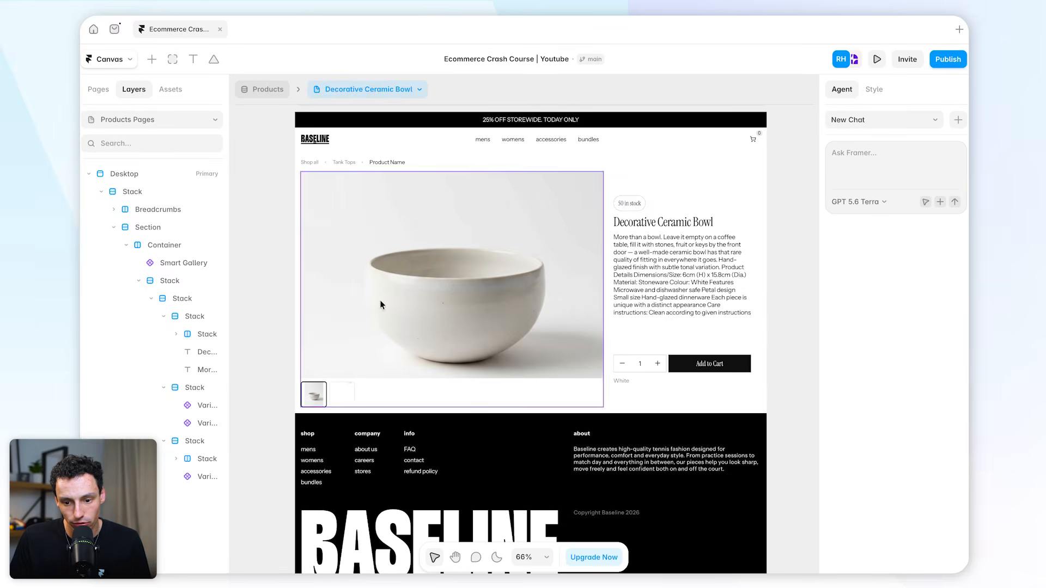
left_click(370, 90)
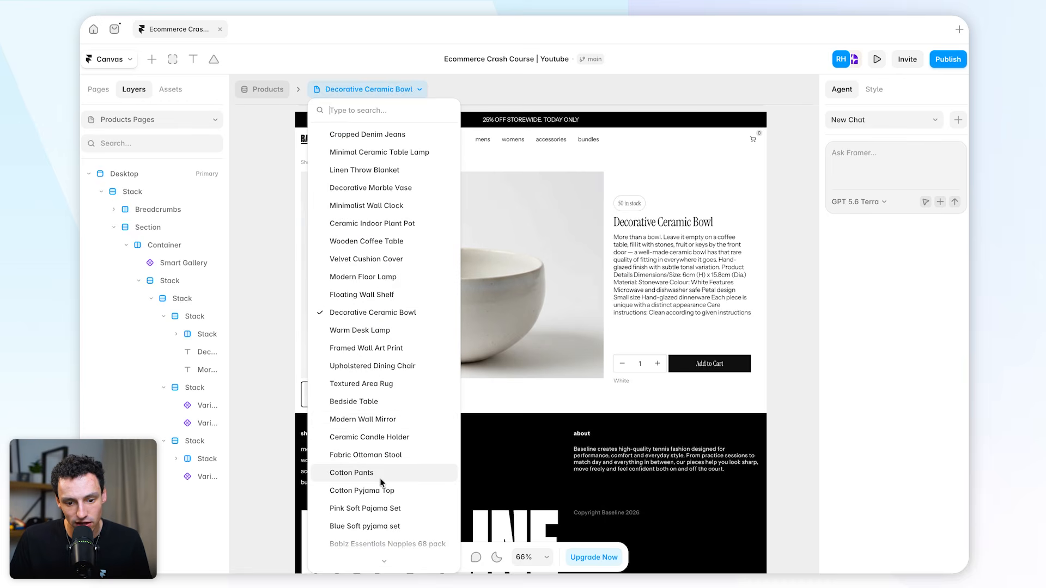
left_click(380, 473)
left_click(343, 91)
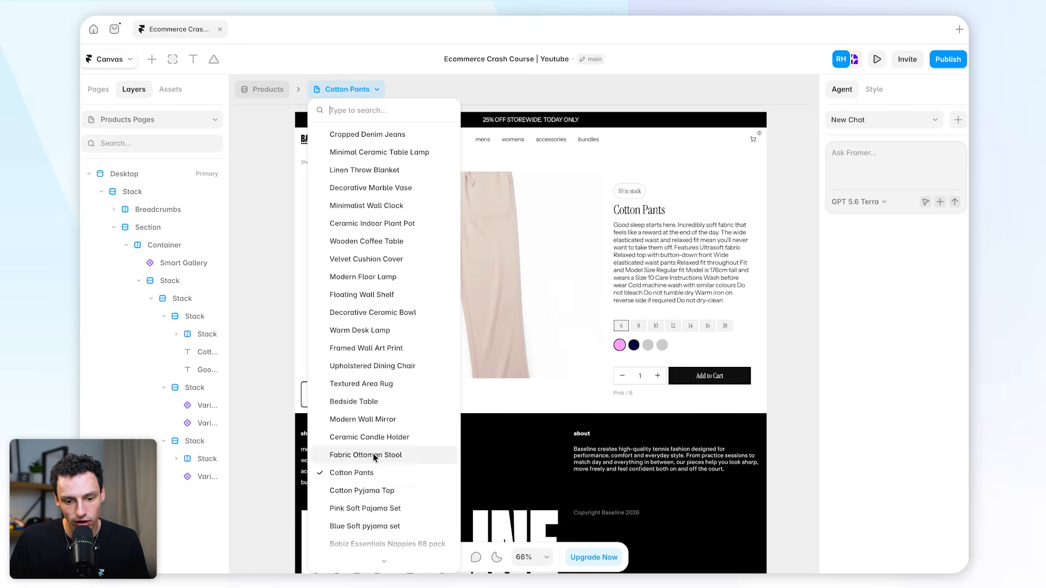
scroll(374, 458, "down", 1)
left_click(370, 493)
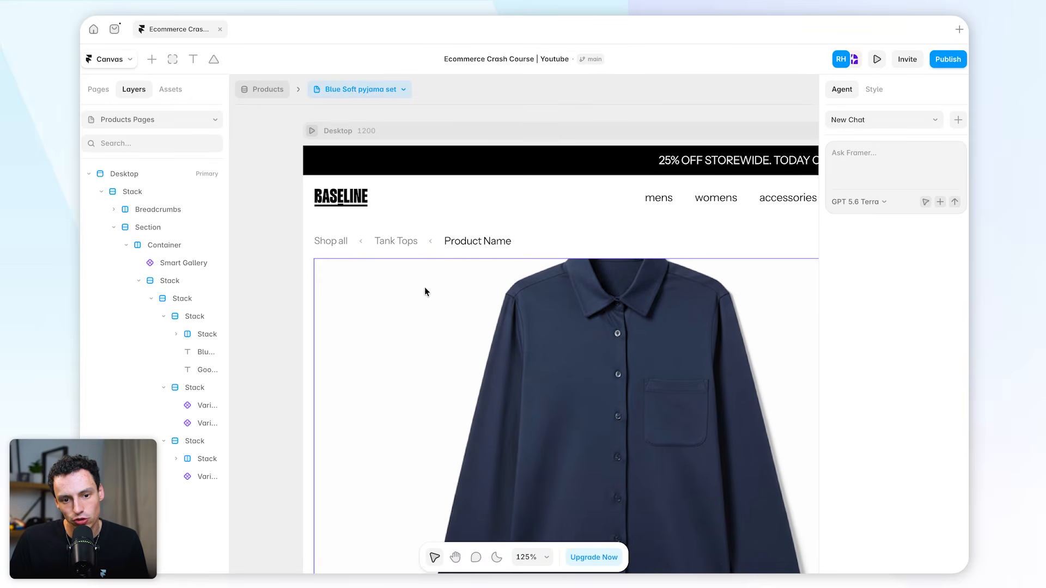
Step: Bind the content of the Product Name text in the breadcrumbs to the Title field
scroll(474, 242, "up", 2)
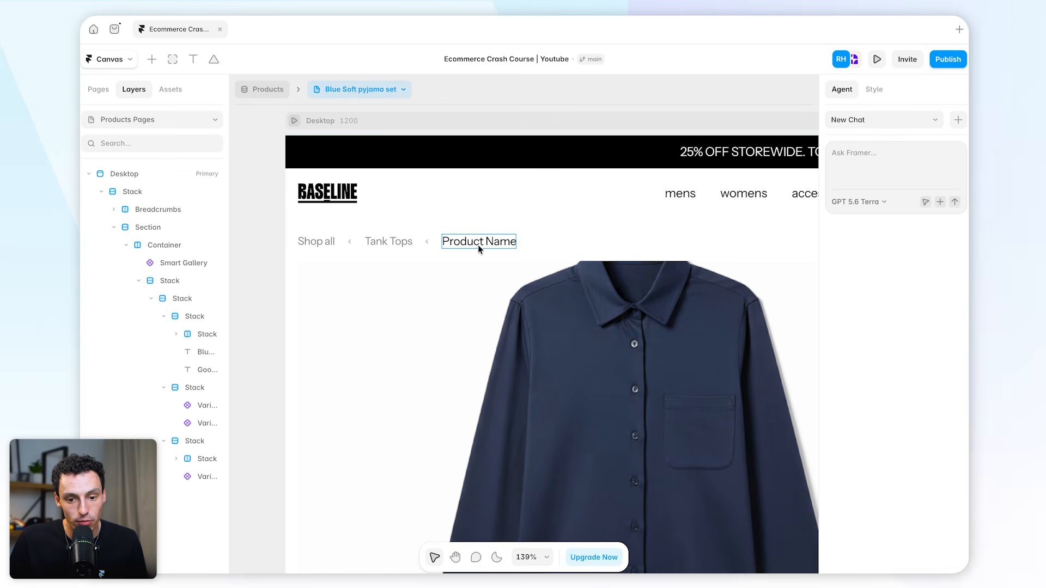
left_click(479, 243)
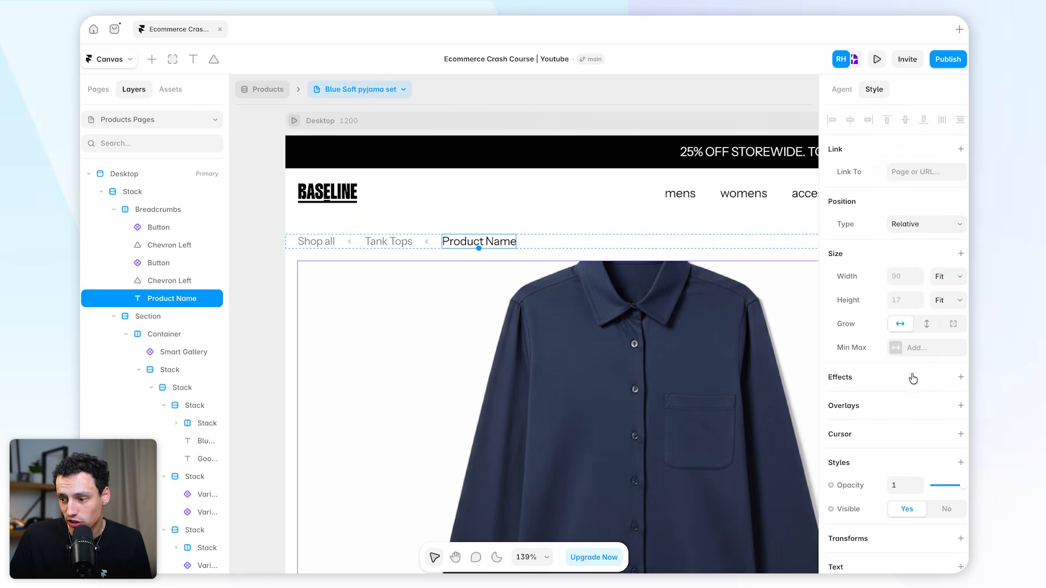
scroll(913, 378, "down", 7)
left_click(851, 206)
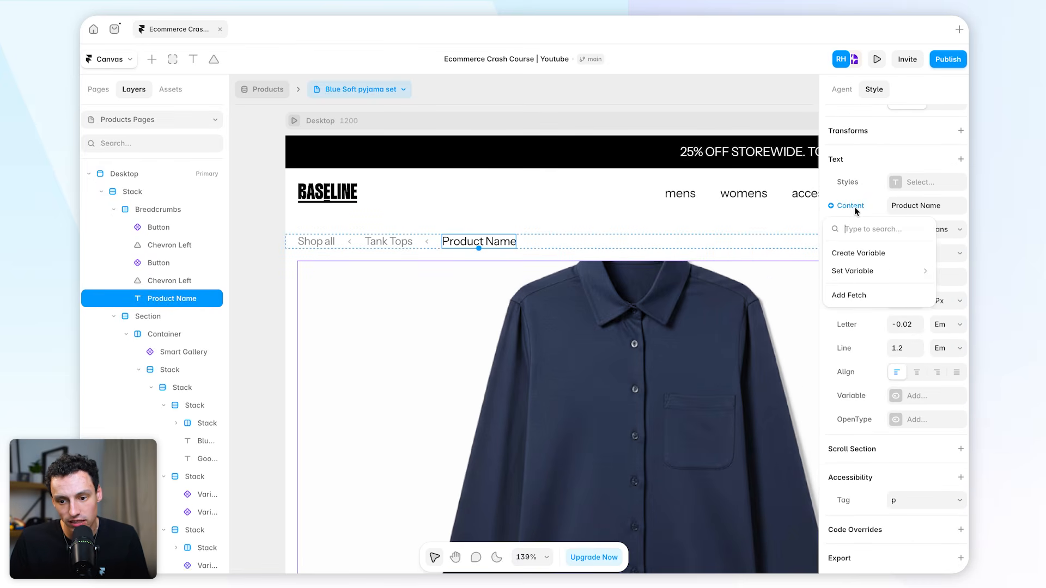
mouse_move(862, 277)
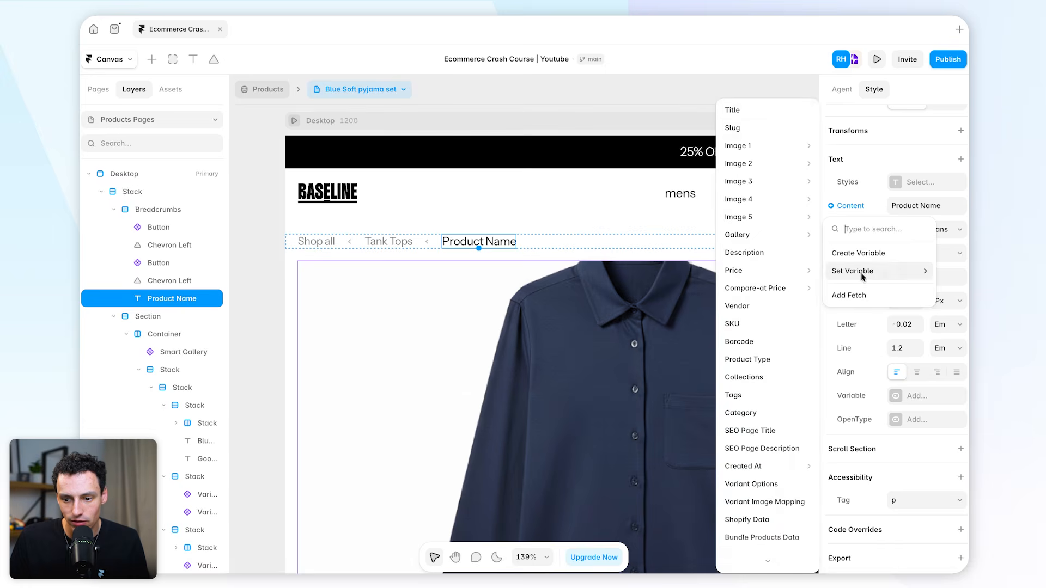
left_click(733, 110)
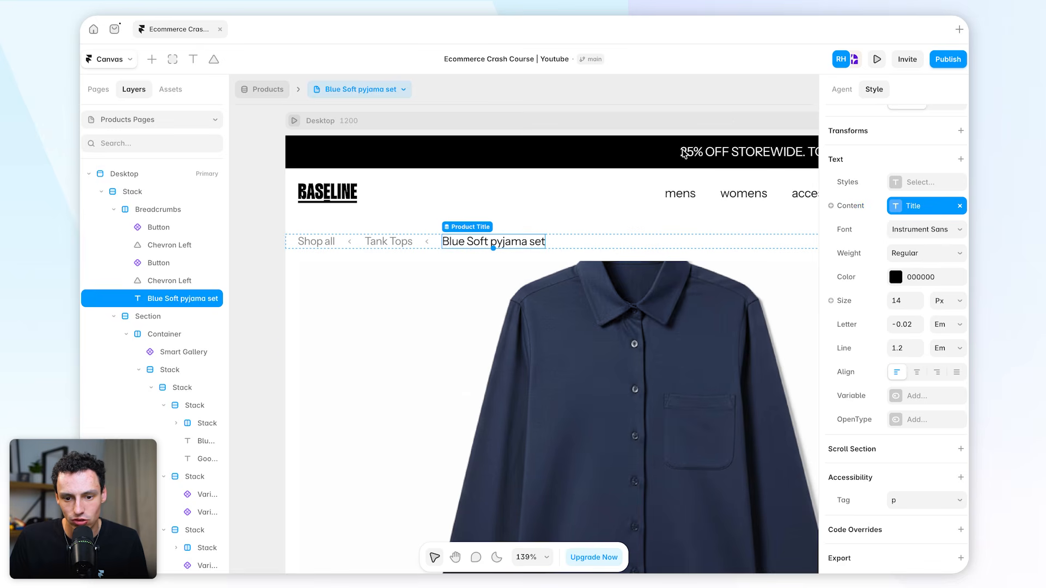
Step: Bind the title of the Tank Tops breadcrumb button to the Category field
left_click(389, 241)
scroll(894, 382, "down", 4)
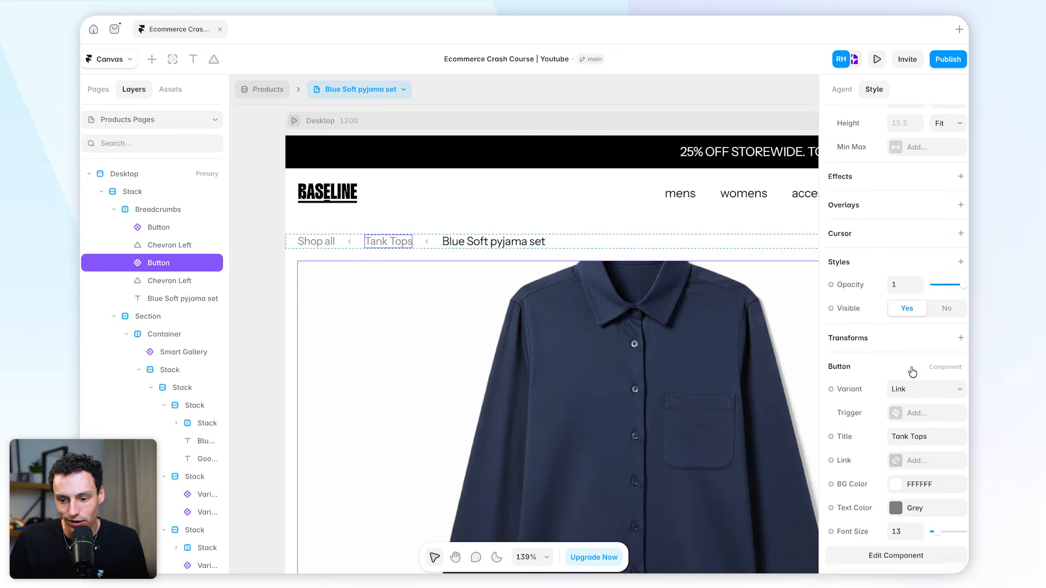
left_click(844, 412)
mouse_move(864, 483)
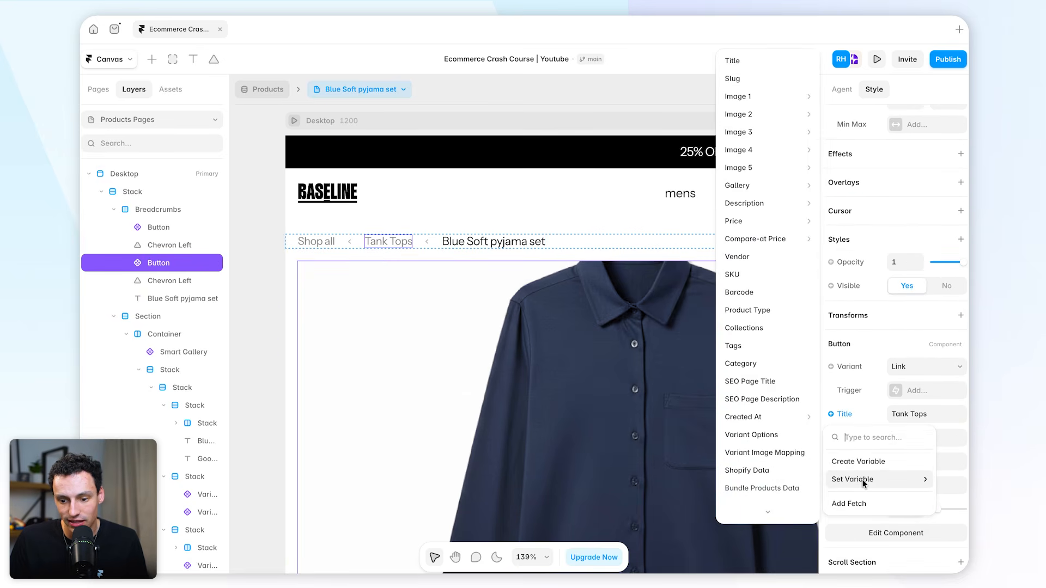
left_click(757, 364)
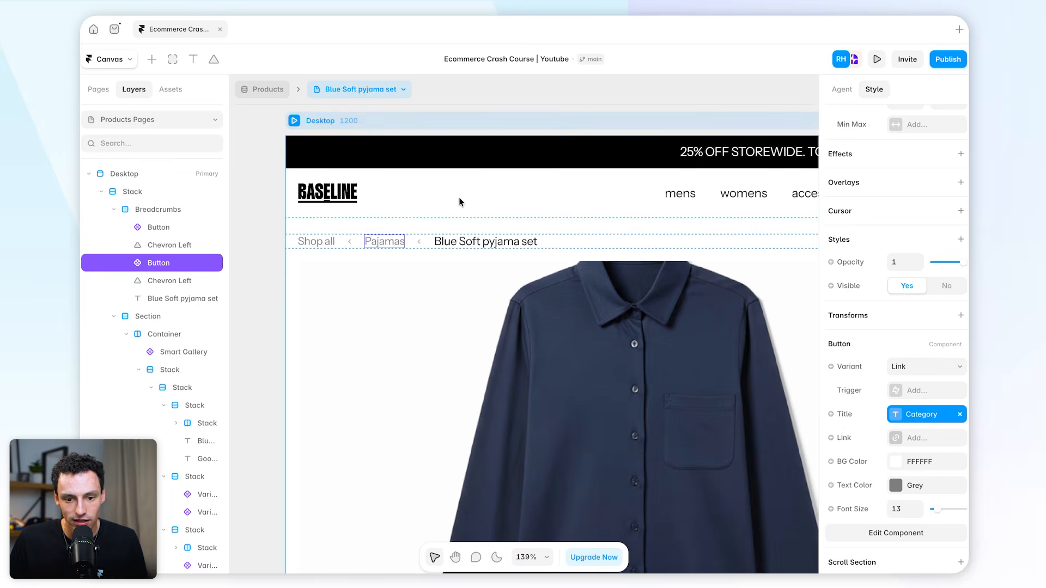
Step: Check the breadcrumbs on the Upholstered Dining Chair and Wooden Coffee Table product pages
scroll(460, 198, "down", 5)
scroll(461, 194, "up", 5)
left_click(379, 89)
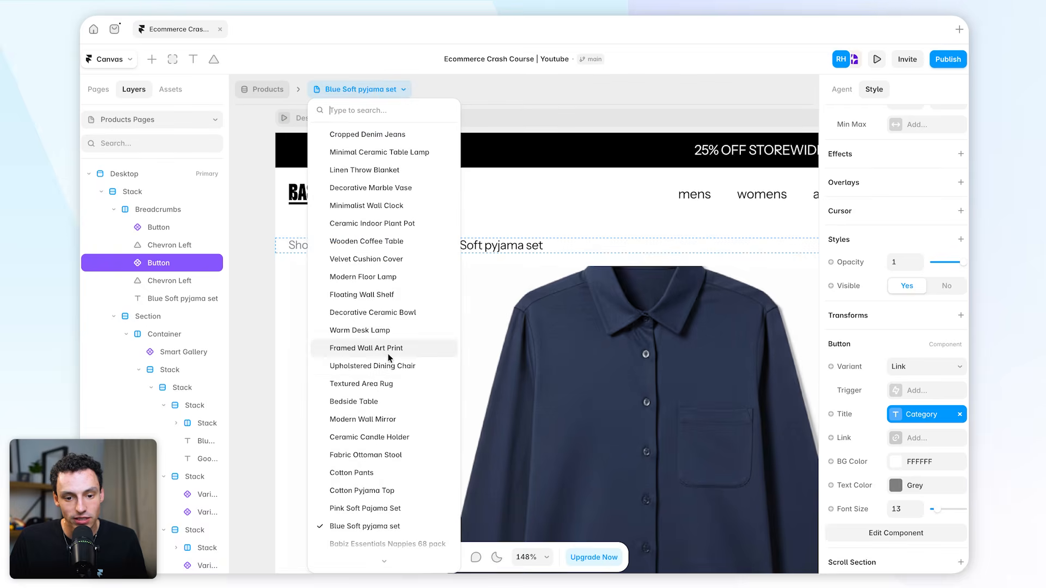
left_click(389, 364)
left_click(397, 89)
left_click(383, 238)
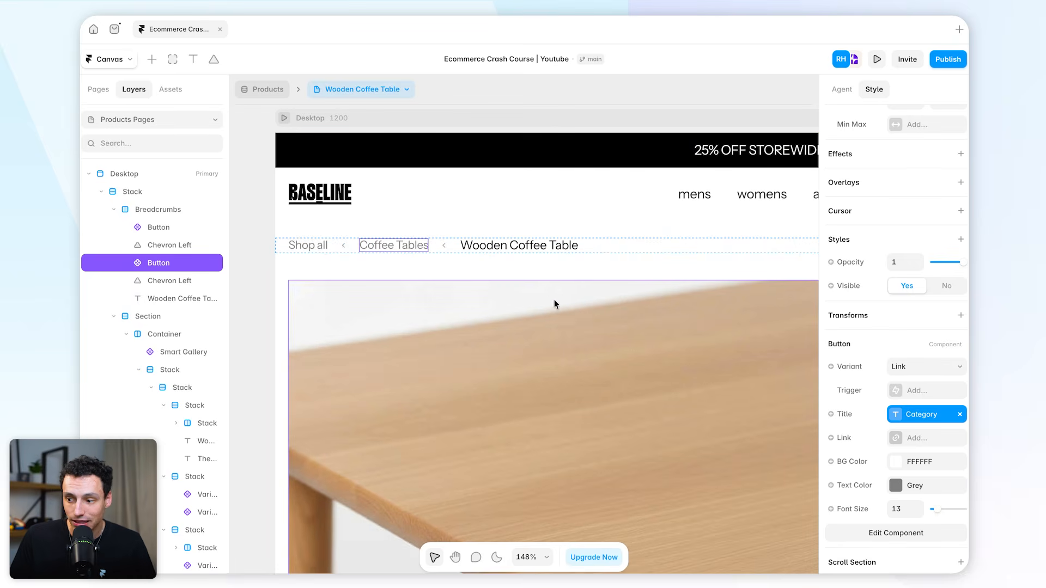
scroll(524, 322, "down", 10)
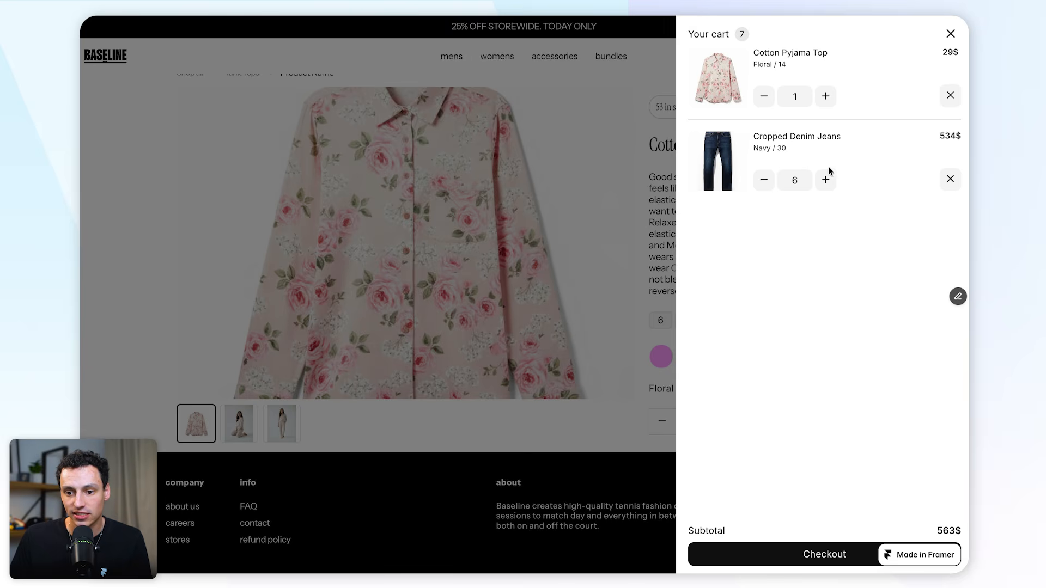
Step: In the live site's cart, raise the Cropped Denim Jeans quantity to 7 and remove the Cotton Pyjama Top
left_click(826, 179)
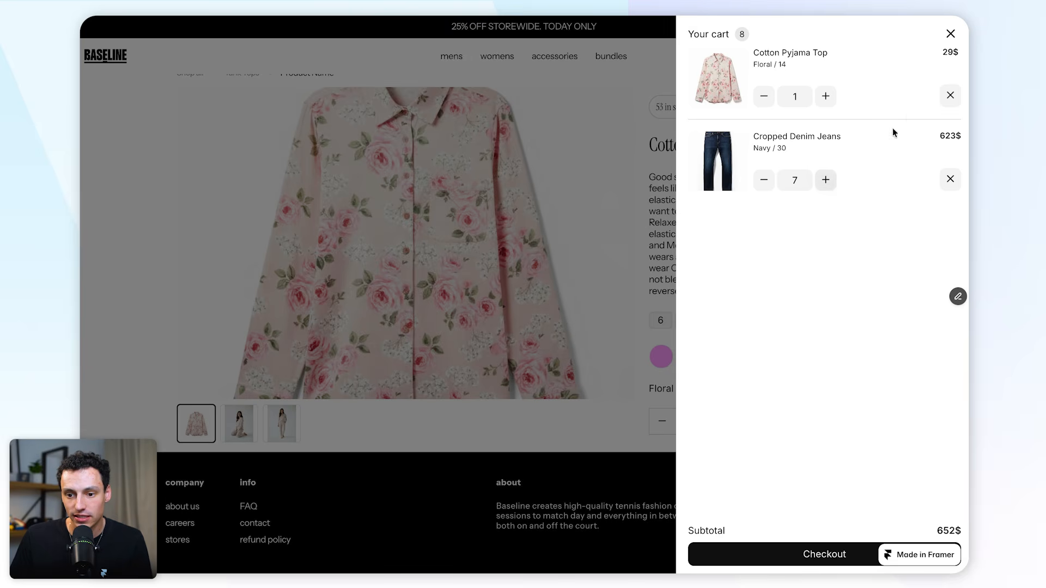
left_click(950, 95)
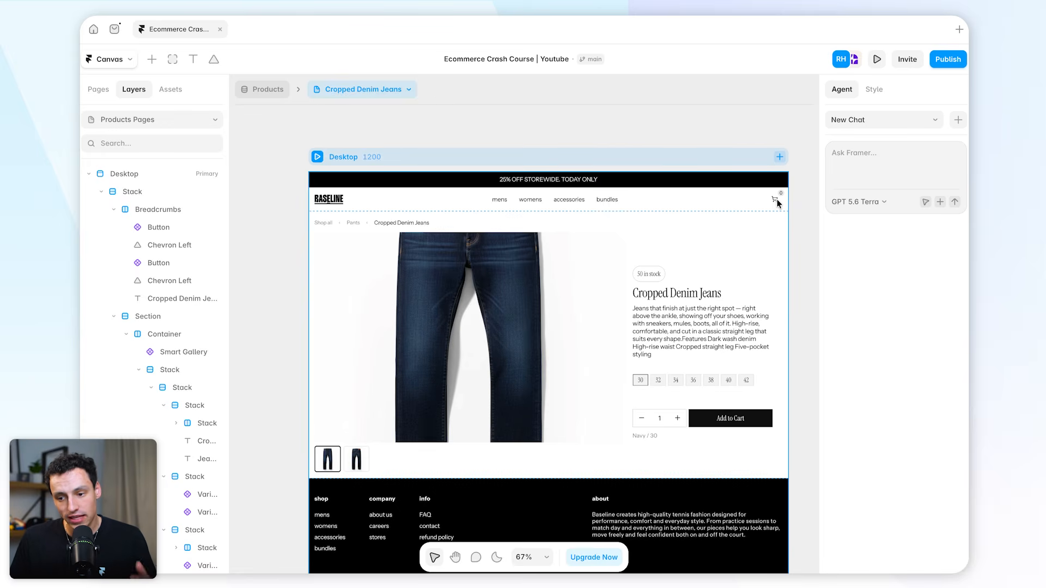
Step: Open the Cart 2.0 2 component for editing from the Nav component of the page template
double_click(775, 199)
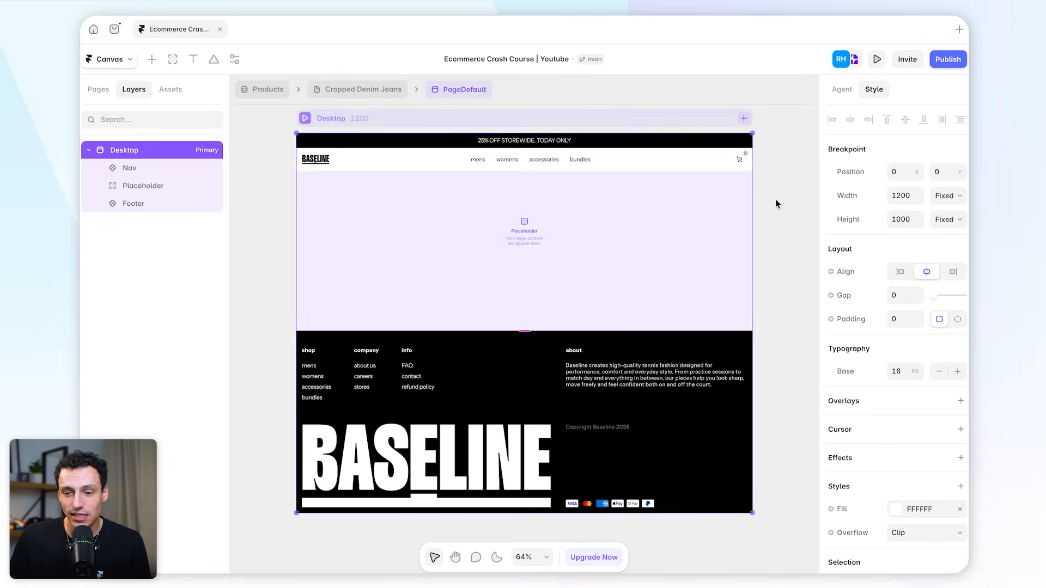
double_click(740, 160)
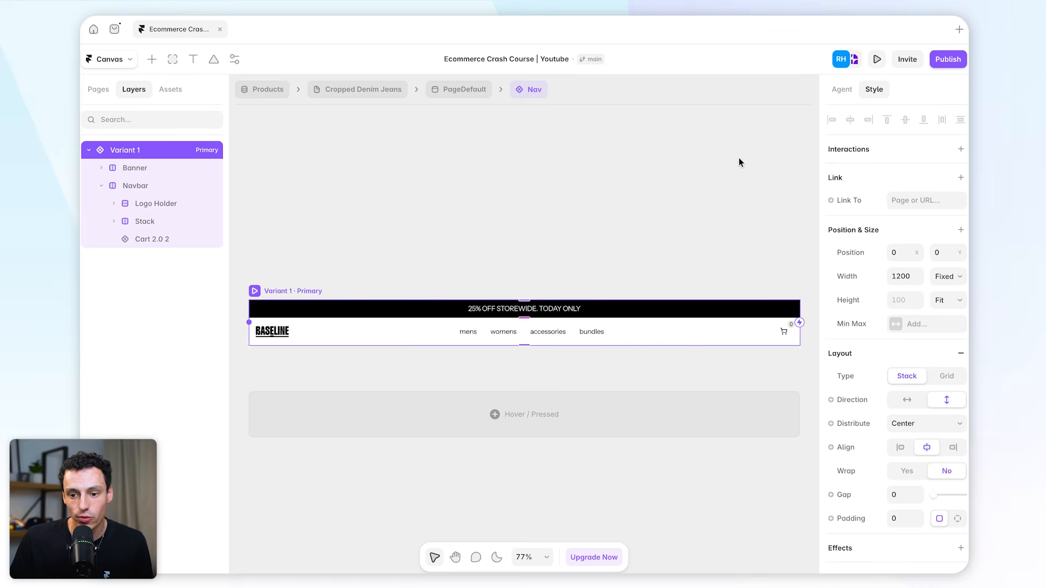
left_click(782, 334)
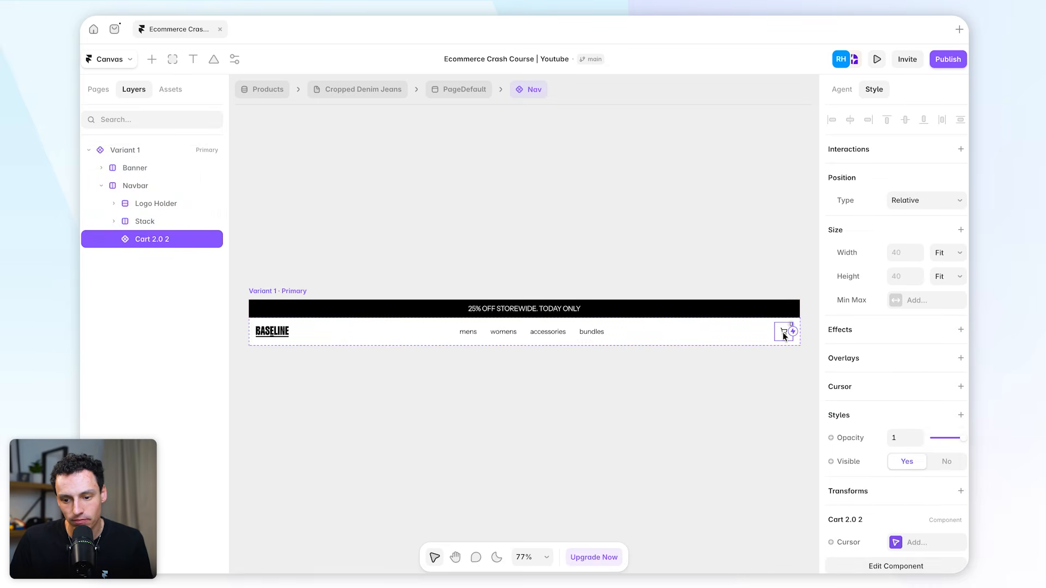
double_click(782, 331)
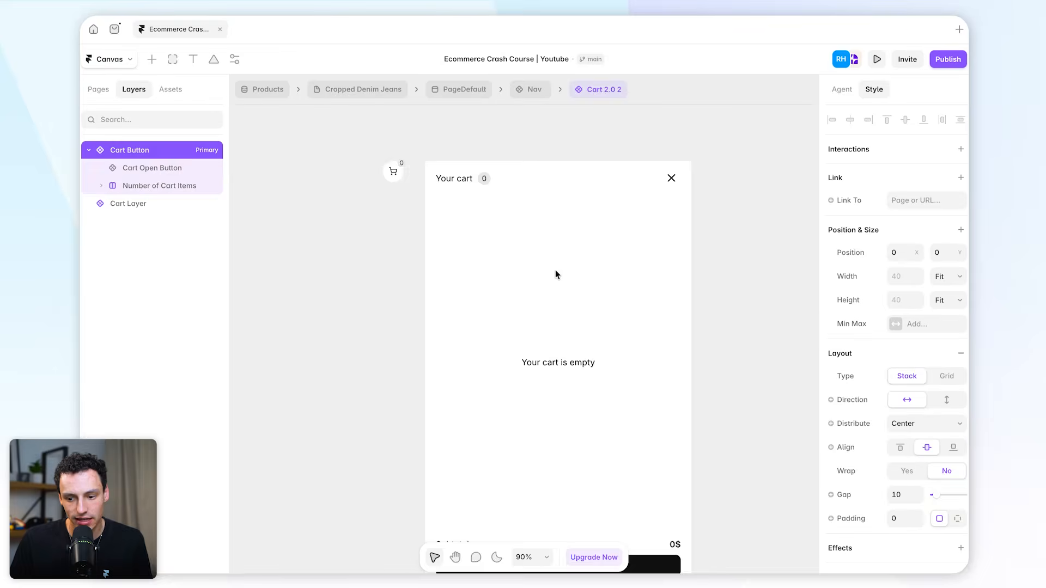
Step: Examine the Cart Button and the Cart Layer it opens inside the cart component
scroll(420, 191, "down", 7)
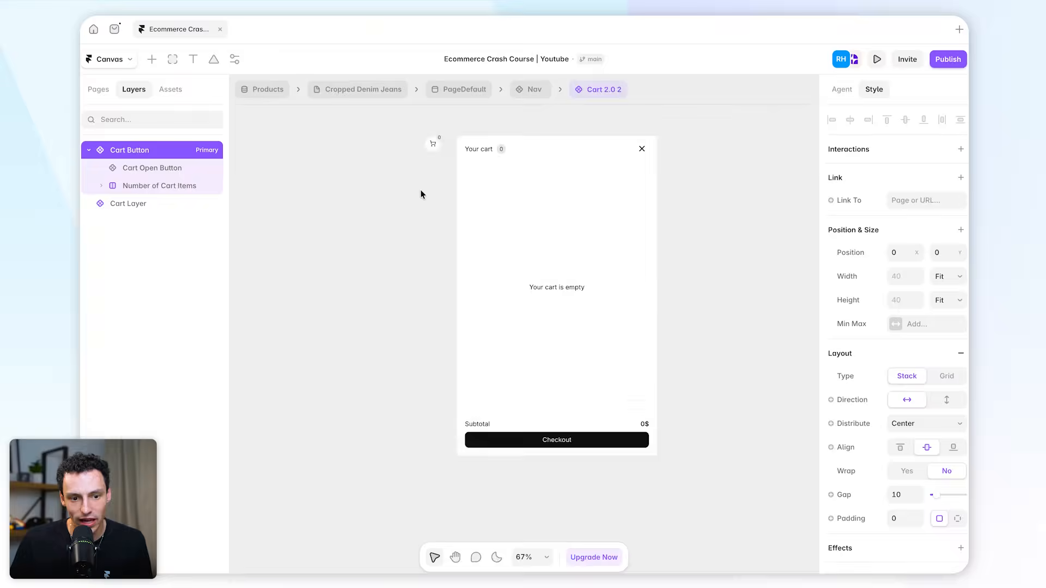
scroll(421, 192, "up", 10)
scroll(414, 218, "down", 3)
scroll(419, 262, "up", 5)
left_click(443, 269)
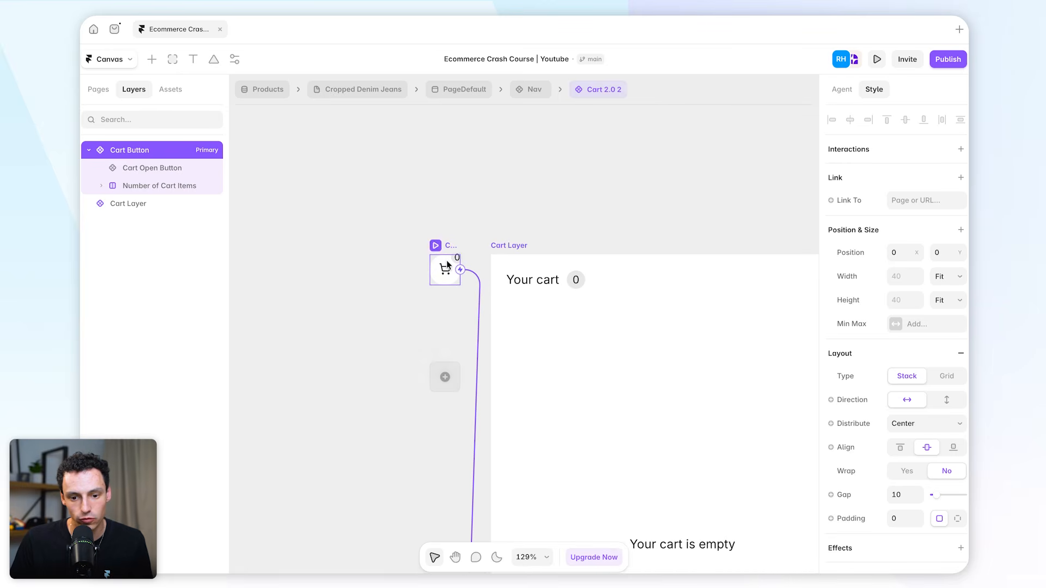
left_click(582, 299)
key("shift+2")
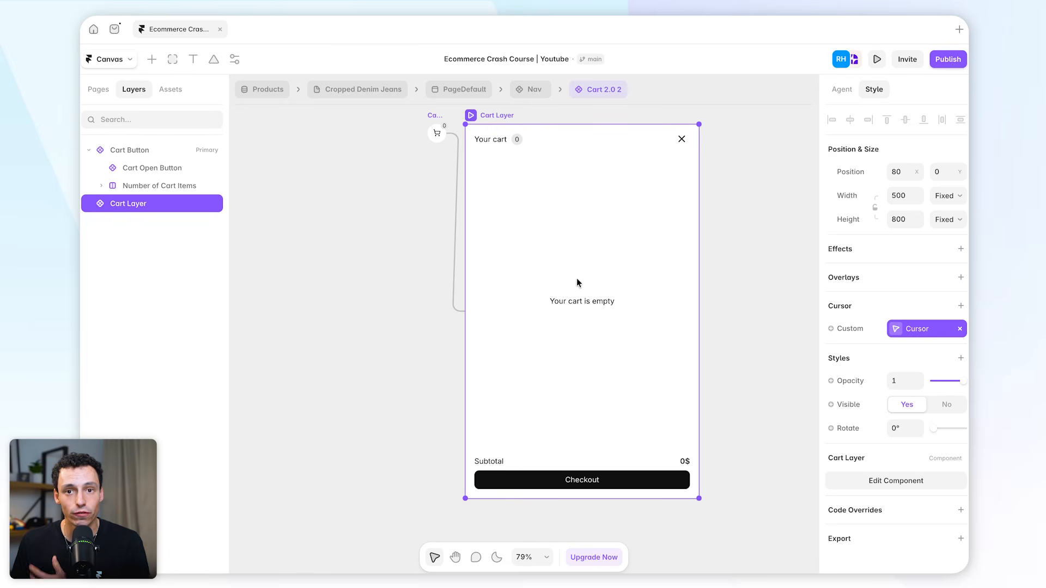
scroll(578, 282, "right", 1)
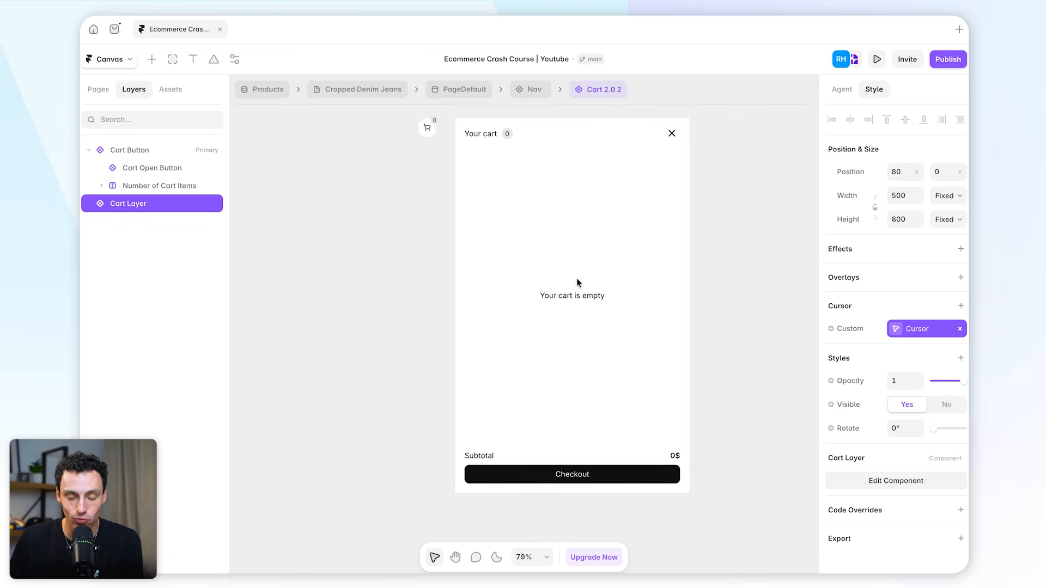
scroll(576, 279, "up", 1)
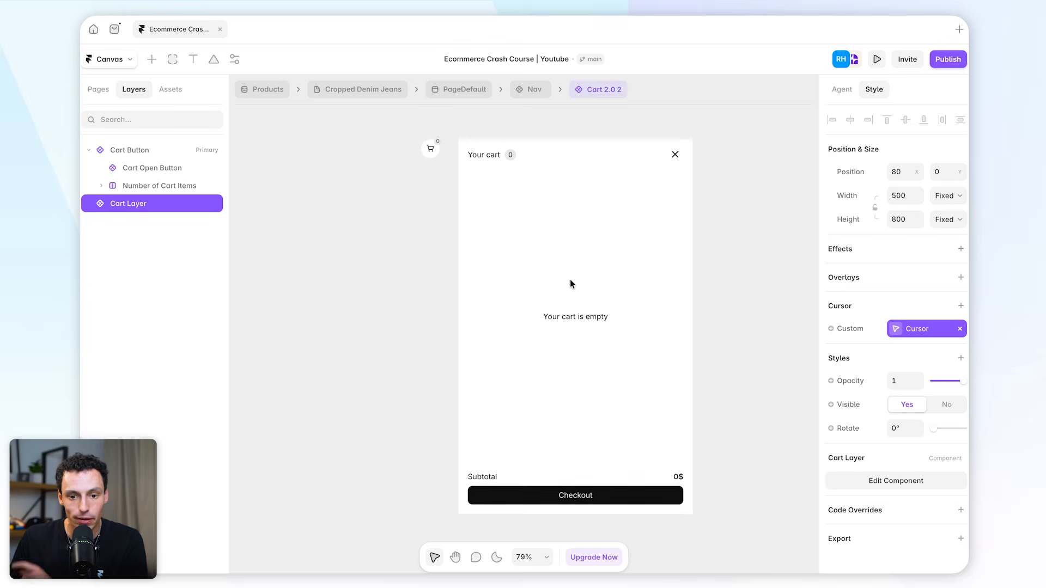
Step: Unlink the Cart Layer from its source project, replacing all its instances, and open it for editing
double_click(563, 248)
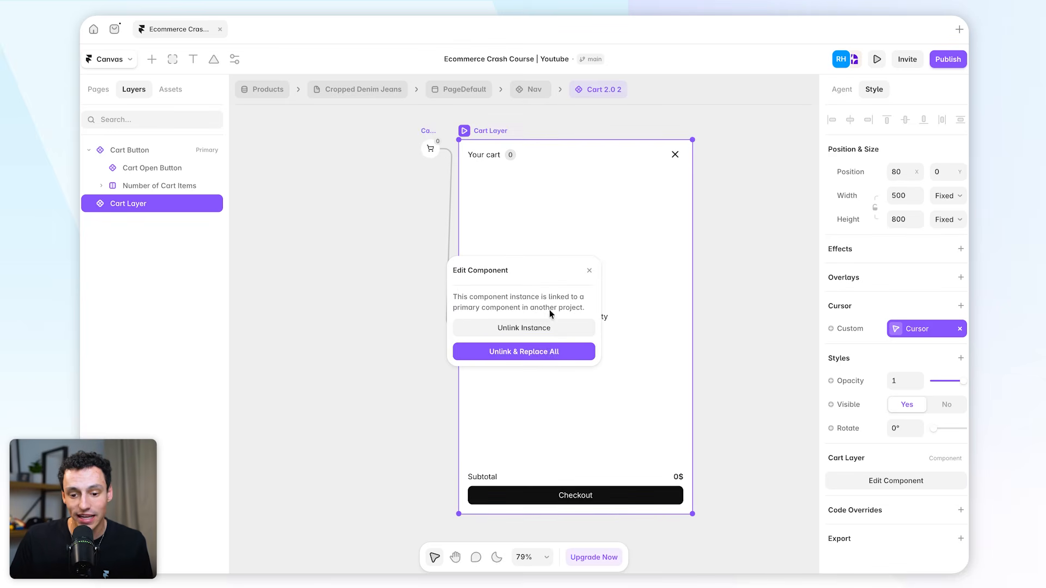
left_click(567, 356)
double_click(662, 265)
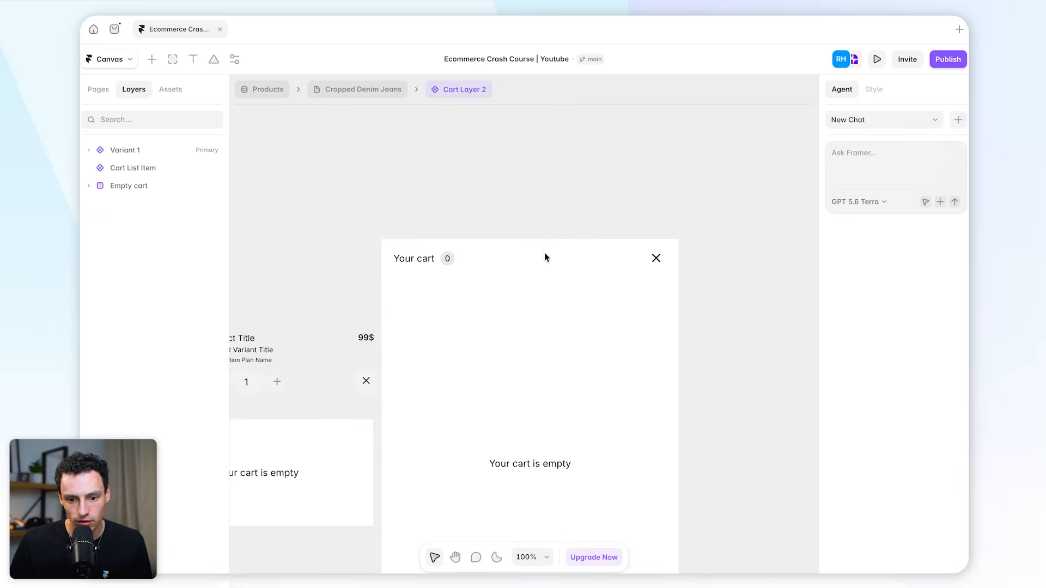
scroll(545, 253, "down", 3)
left_click(314, 264)
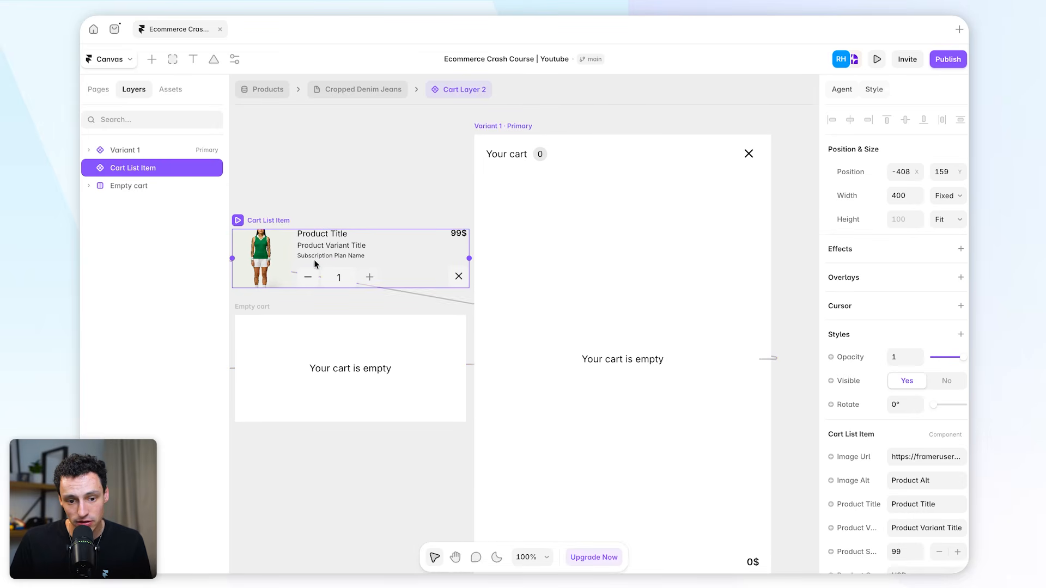
Step: Set the "Your cart" header text to Instrument Serif at 18 px
left_click(518, 158)
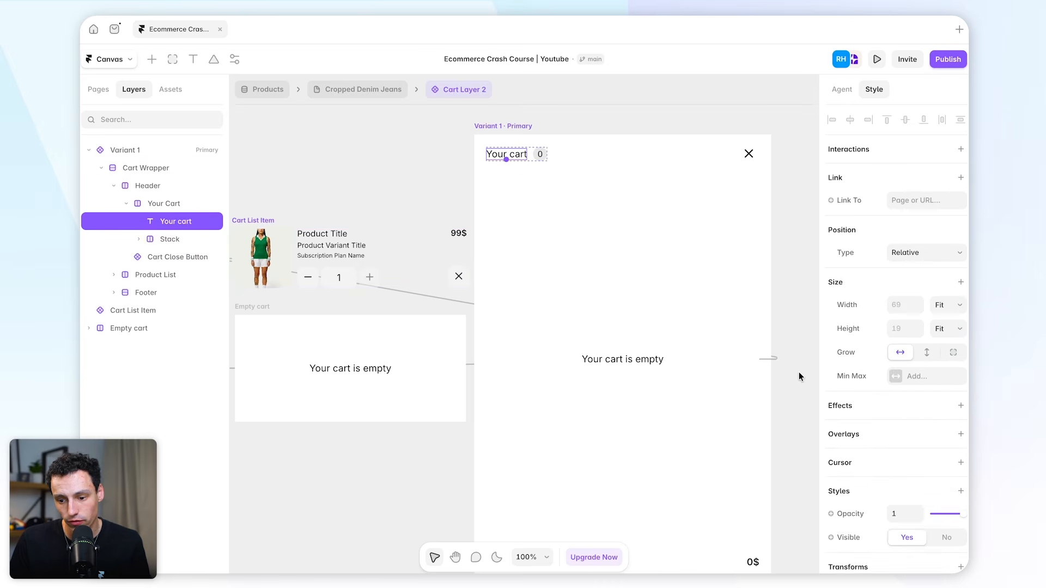
scroll(900, 399, "down", 6)
left_click(916, 331)
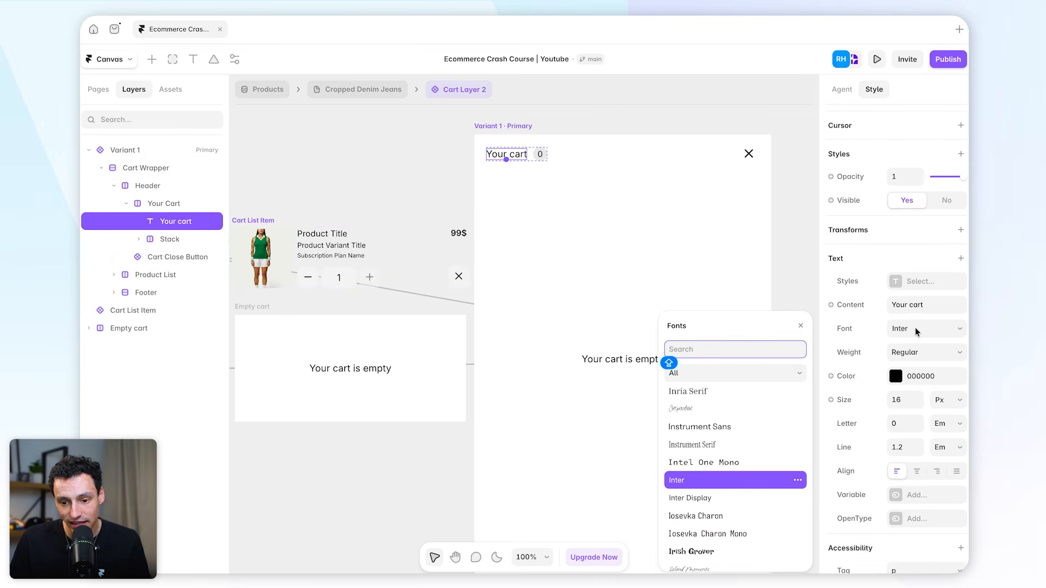
left_click(754, 445)
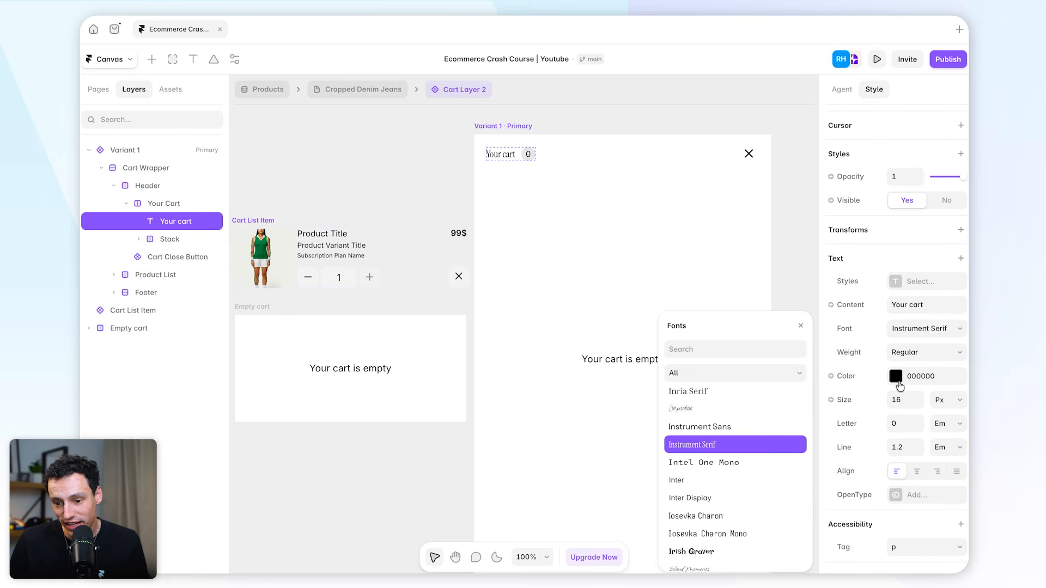
left_click(917, 399)
left_click(917, 398)
Step: Set the Checkout Button's height to 45 and its border radius to 0
scroll(675, 225, "down", 5)
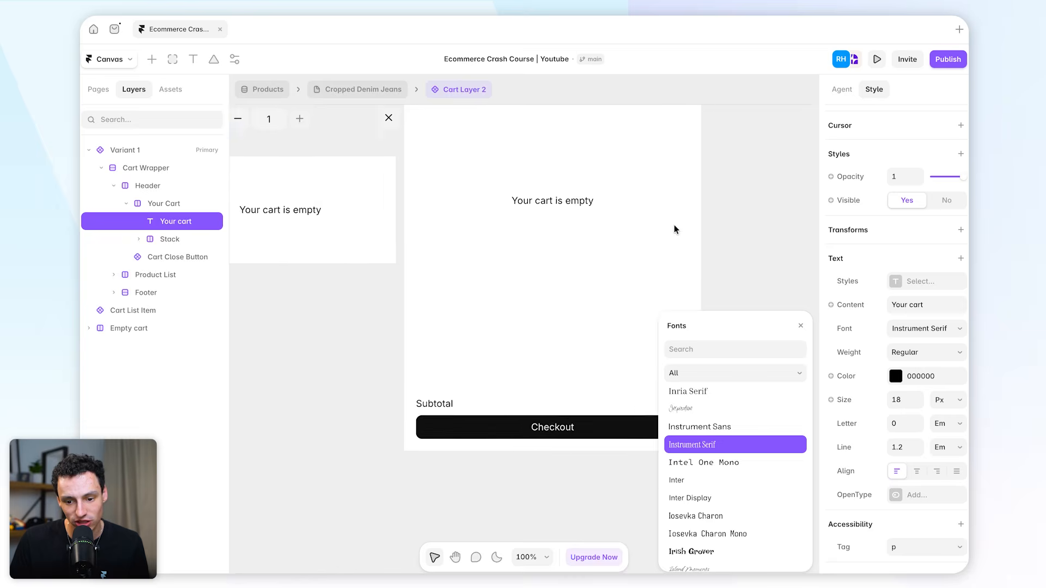
left_click(623, 380)
scroll(933, 434, "down", 4)
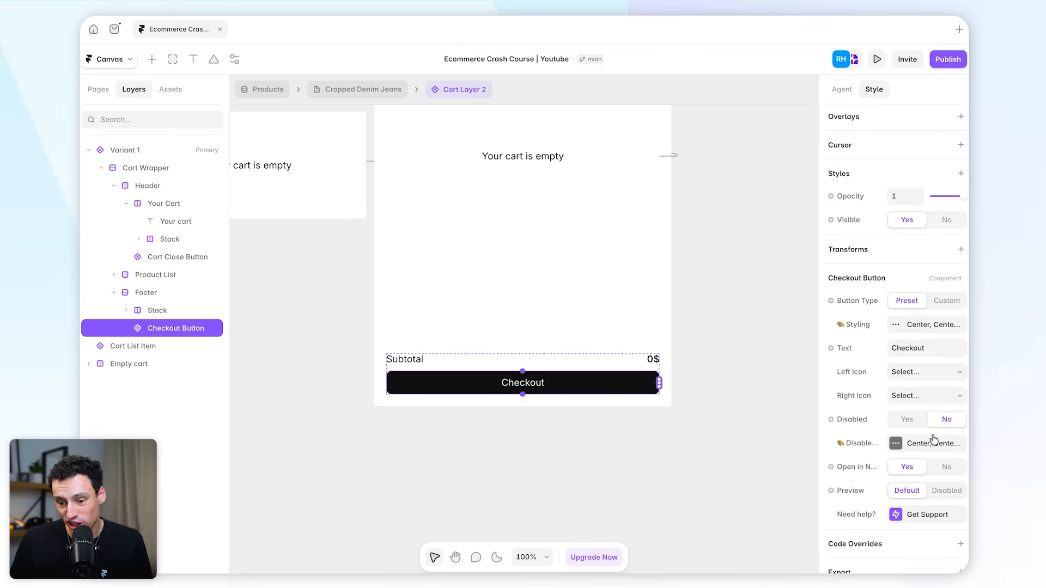
scroll(926, 432, "up", 1)
scroll(916, 430, "up", 3)
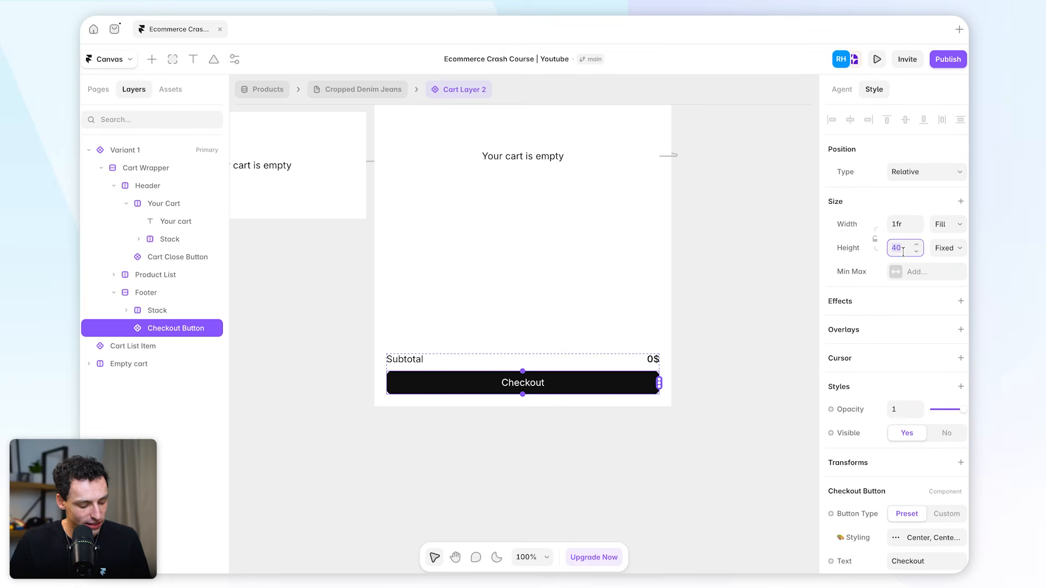
type("45")
scroll(902, 326, "down", 5)
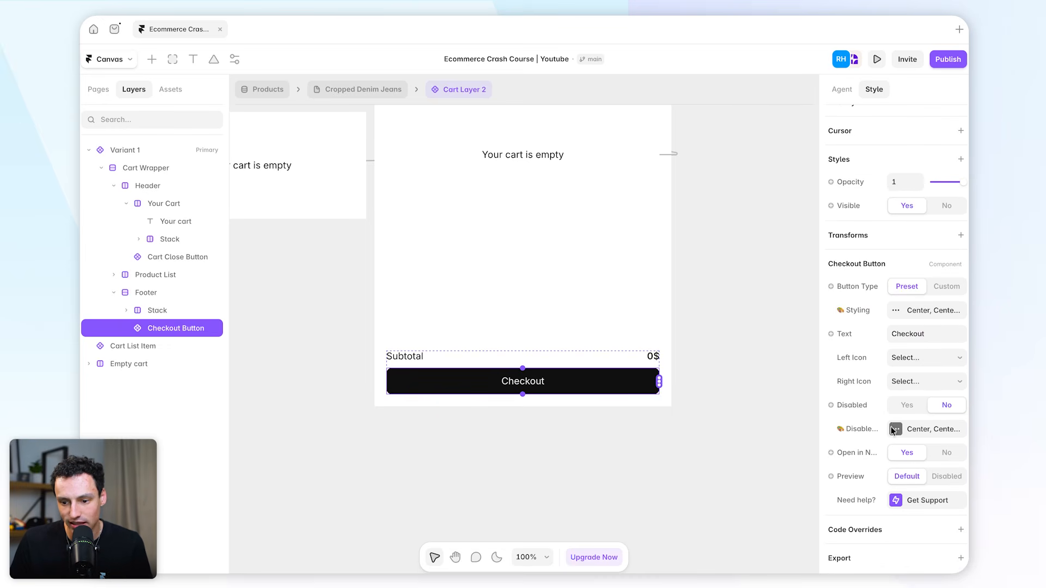
left_click(898, 310)
left_click(743, 479)
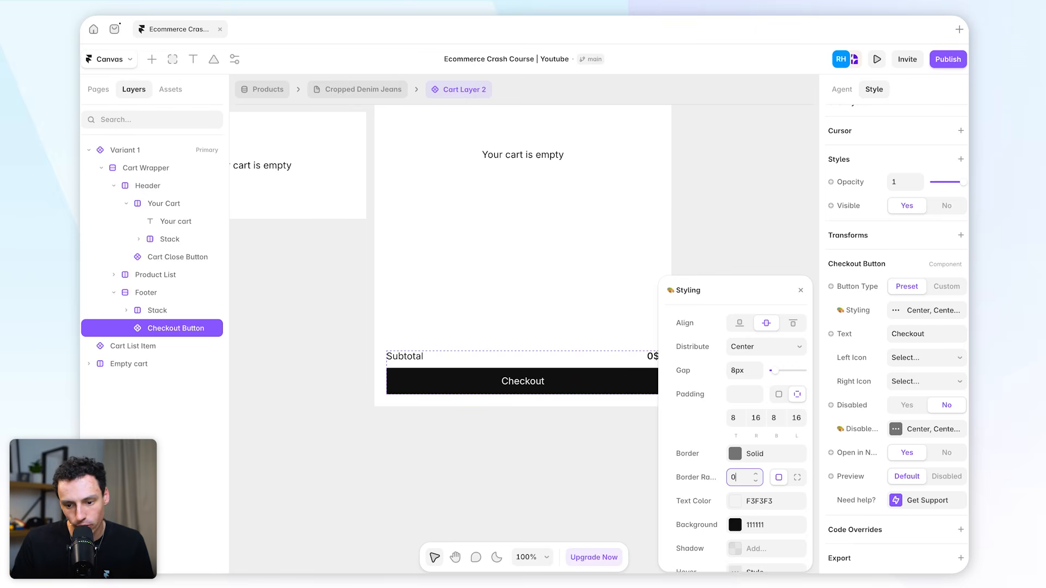
Step: Change the font of the Checkout Button and the Subtotal label in the cart footer to Instrument Serif
scroll(753, 478, "down", 2)
left_click(747, 559)
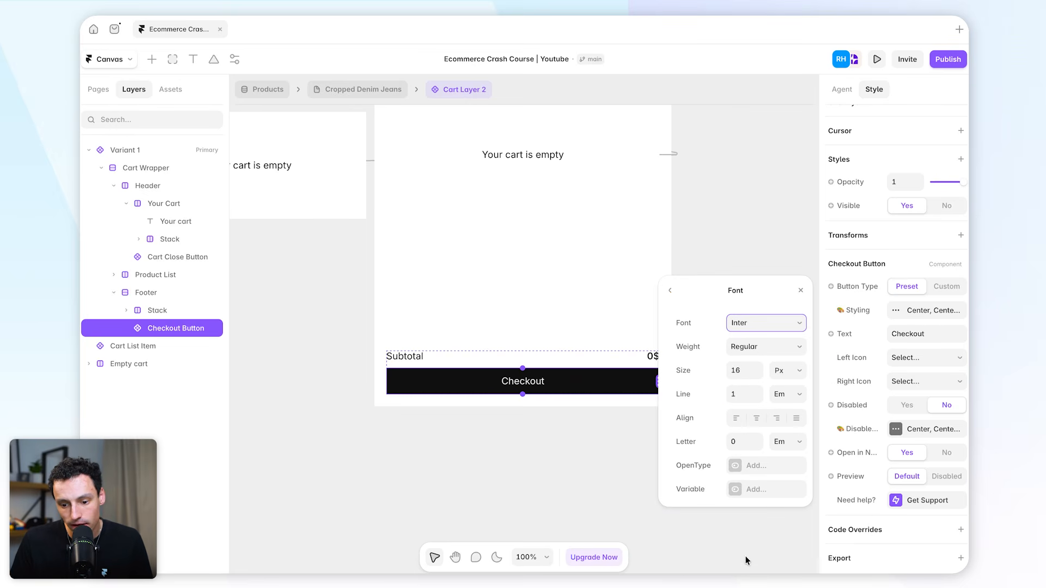
left_click(750, 329)
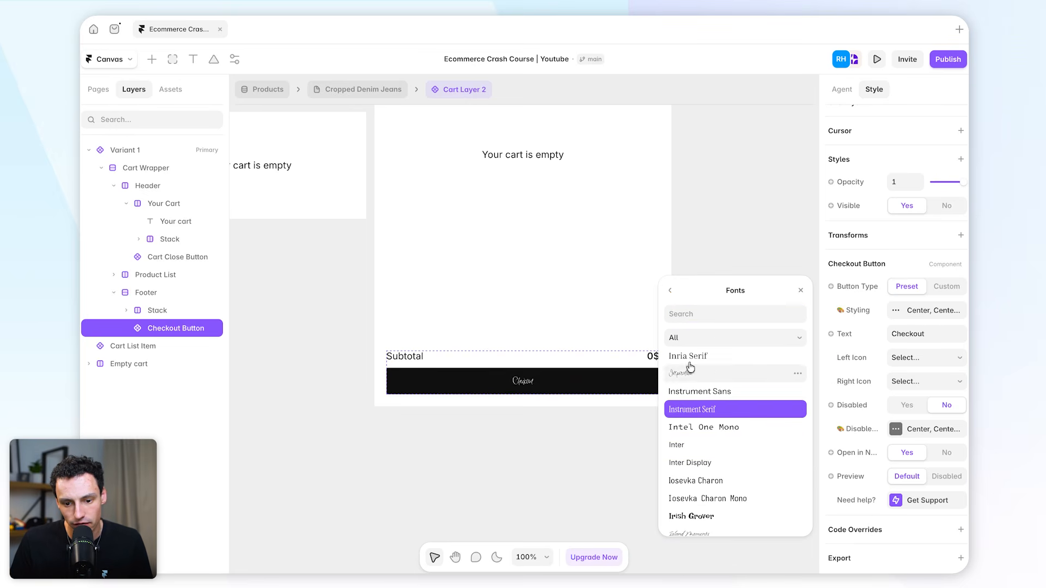
left_click(670, 291)
left_click(915, 324)
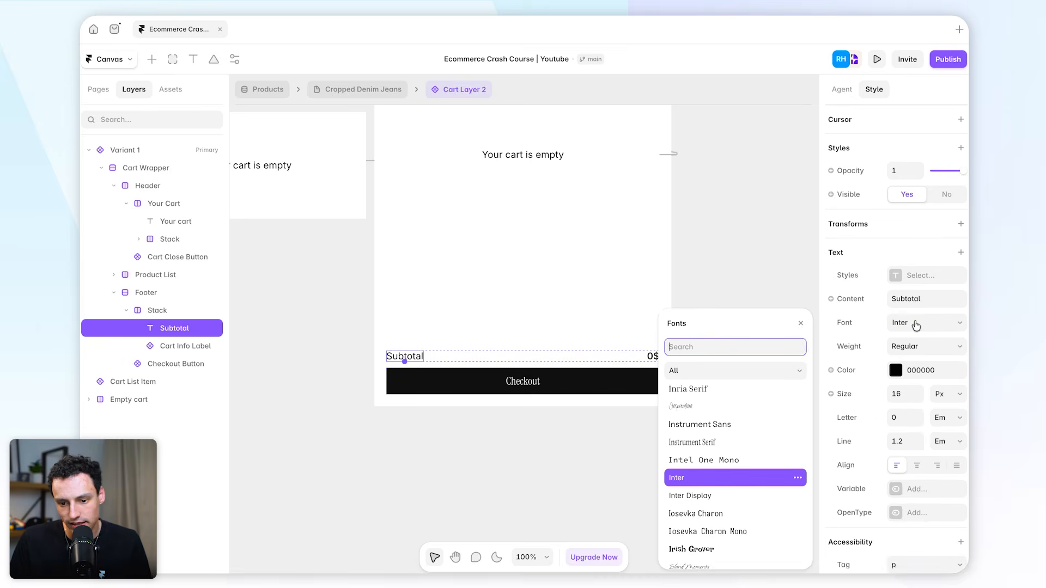
left_click(728, 449)
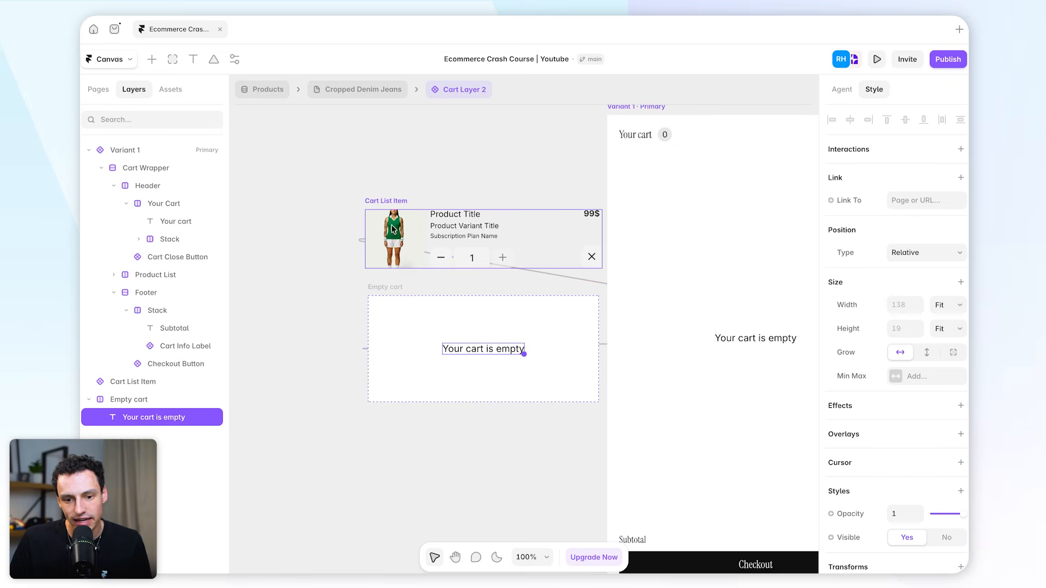
Step: Change the "Your cart is empty" text in the Empty cart frame to Instrument Serif
left_click(412, 228)
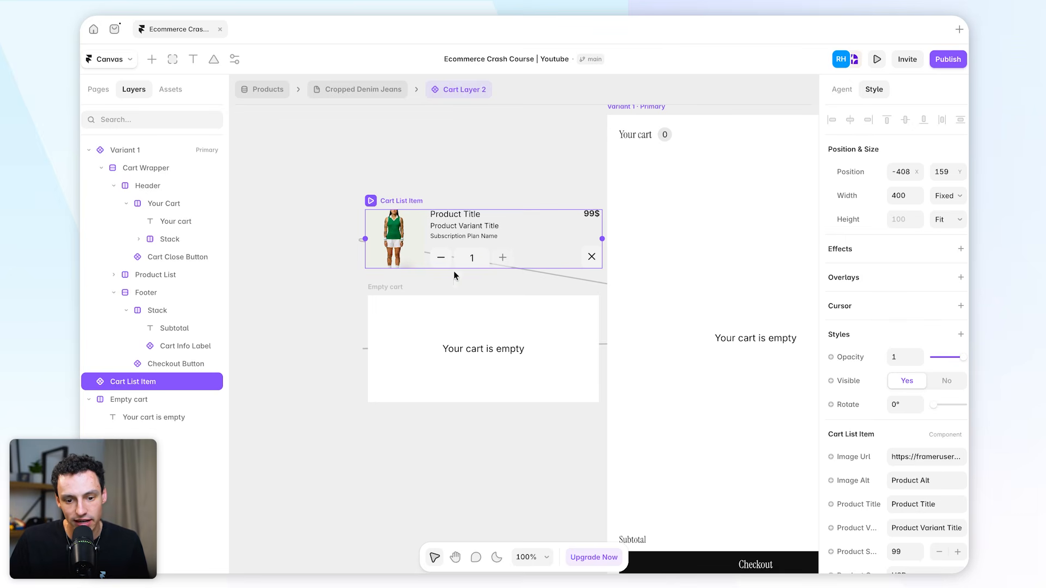
left_click(409, 295)
scroll(491, 283, "right", 2)
scroll(492, 283, "down", 1)
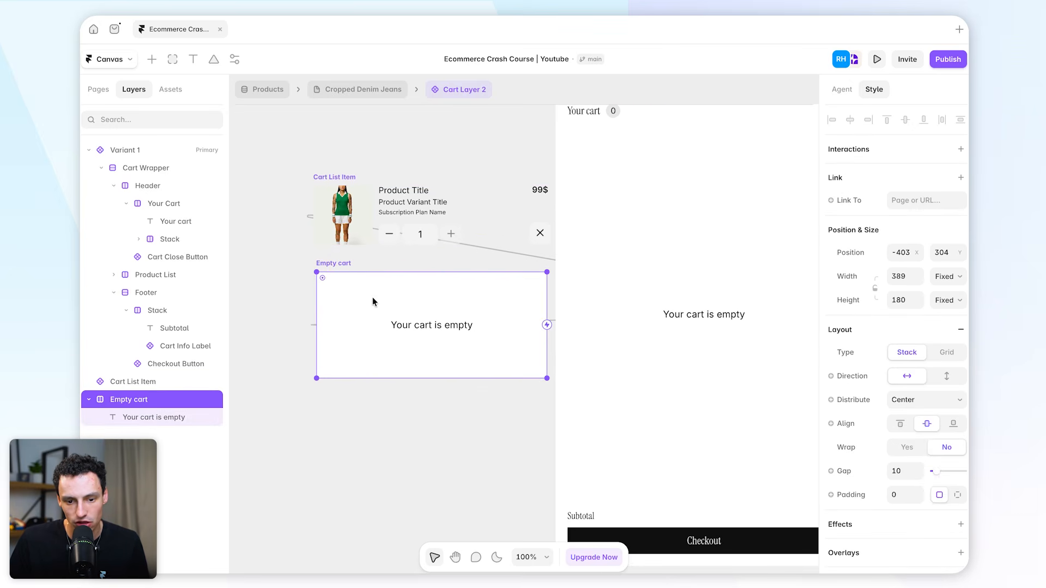
scroll(429, 329, "left", 1)
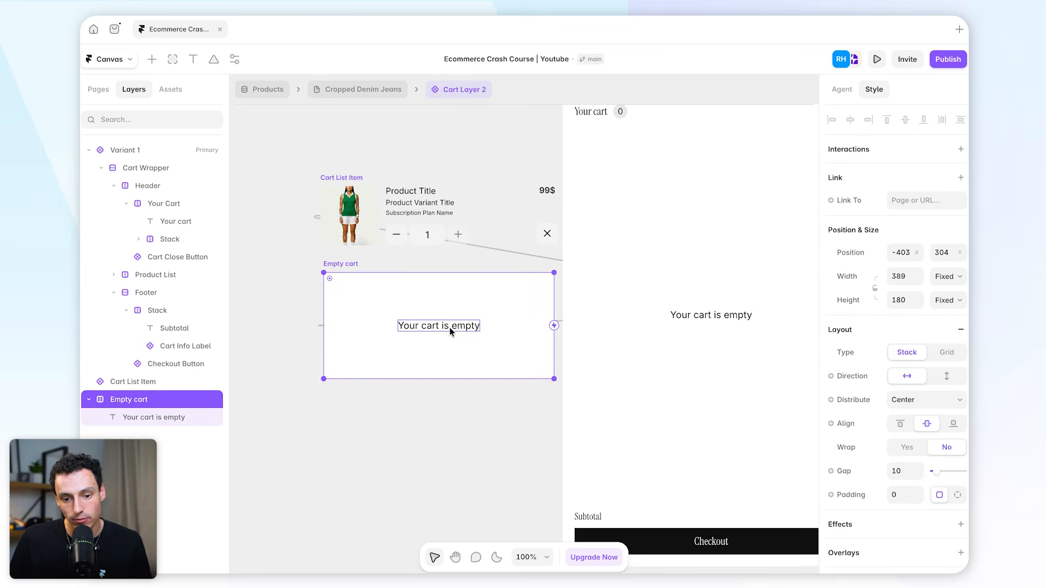
left_click(448, 329)
left_click(364, 183)
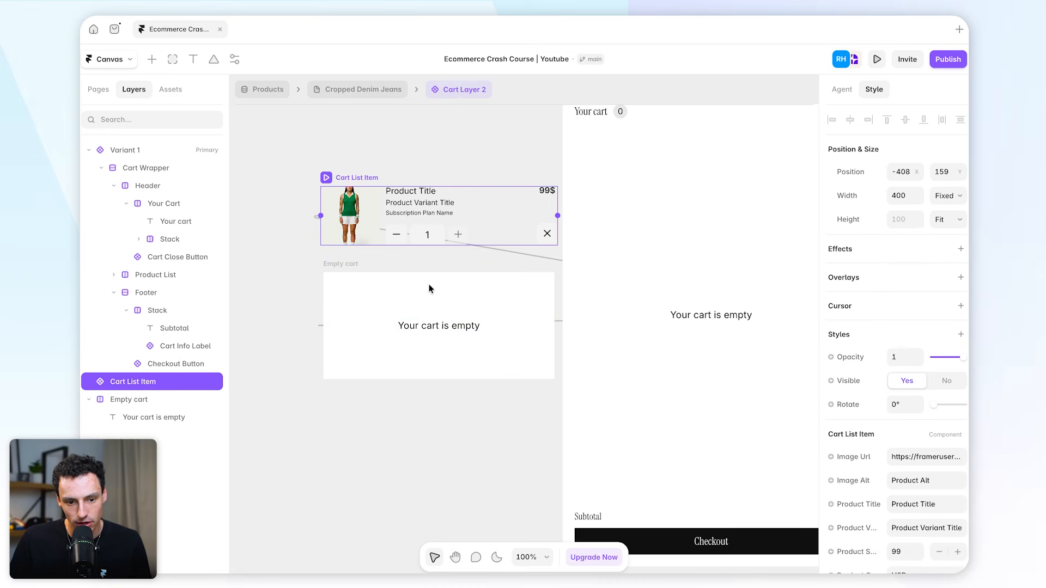
left_click(432, 324)
scroll(893, 452, "down", 5)
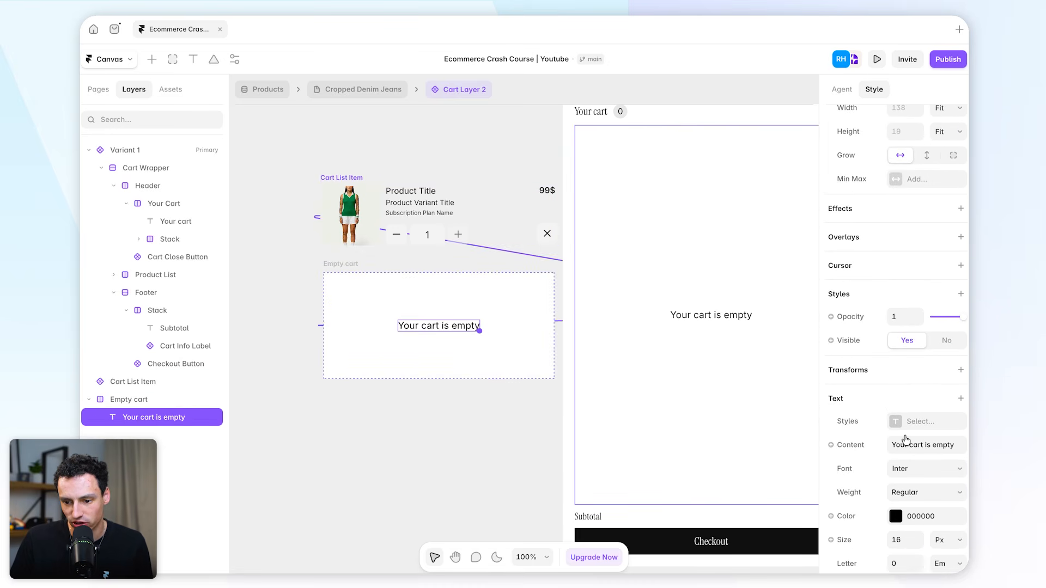
left_click(907, 470)
left_click(750, 448)
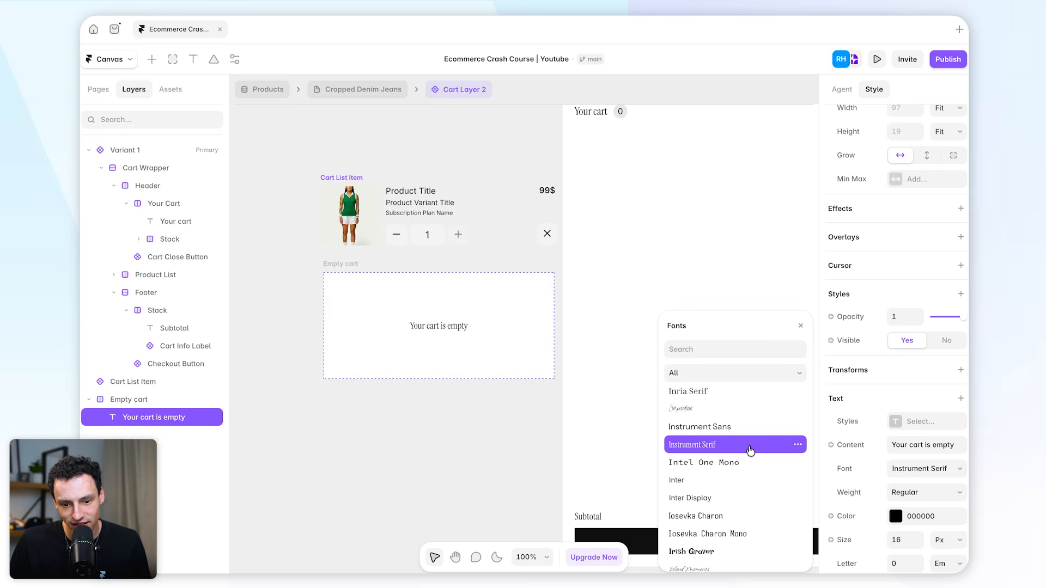
left_click(357, 405)
Step: Add an icon to the Empty cart frame beside its message and change it to Emoji Sad
scroll(383, 308, "up", 5)
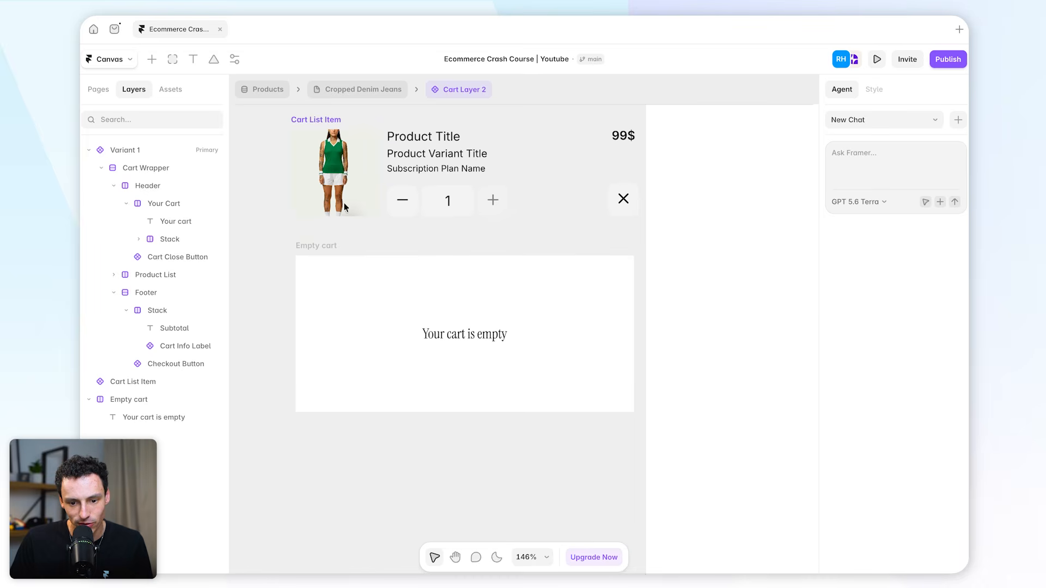
left_click(151, 59)
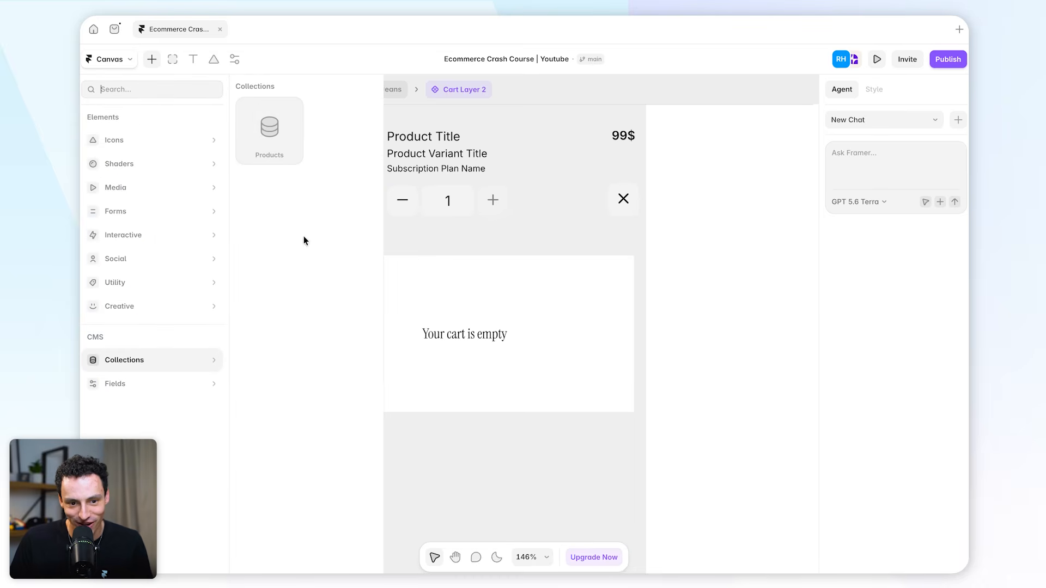
mouse_move(158, 140)
left_click_drag(243, 131, 455, 360)
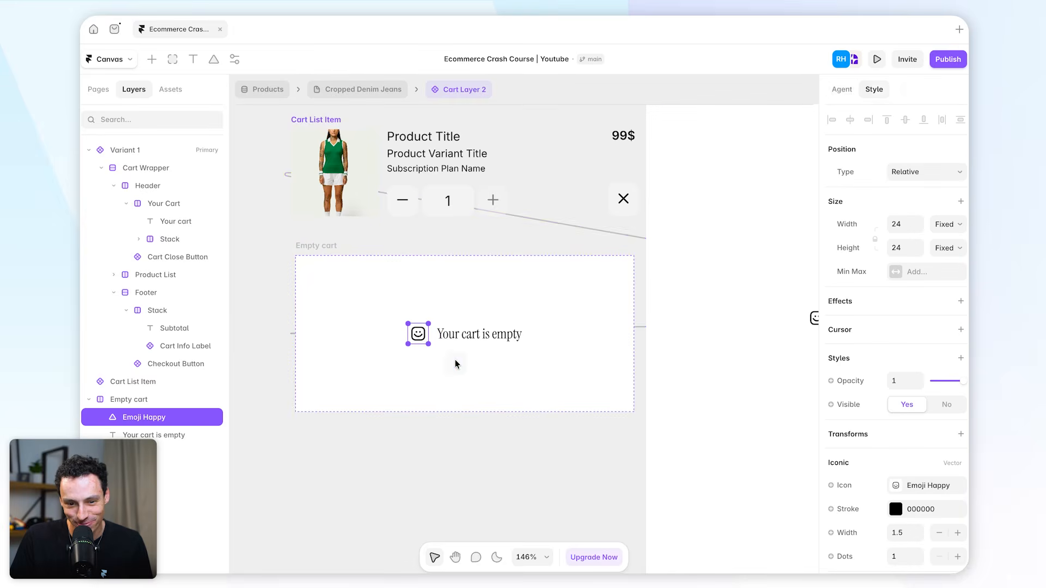
left_click(921, 485)
type("sad")
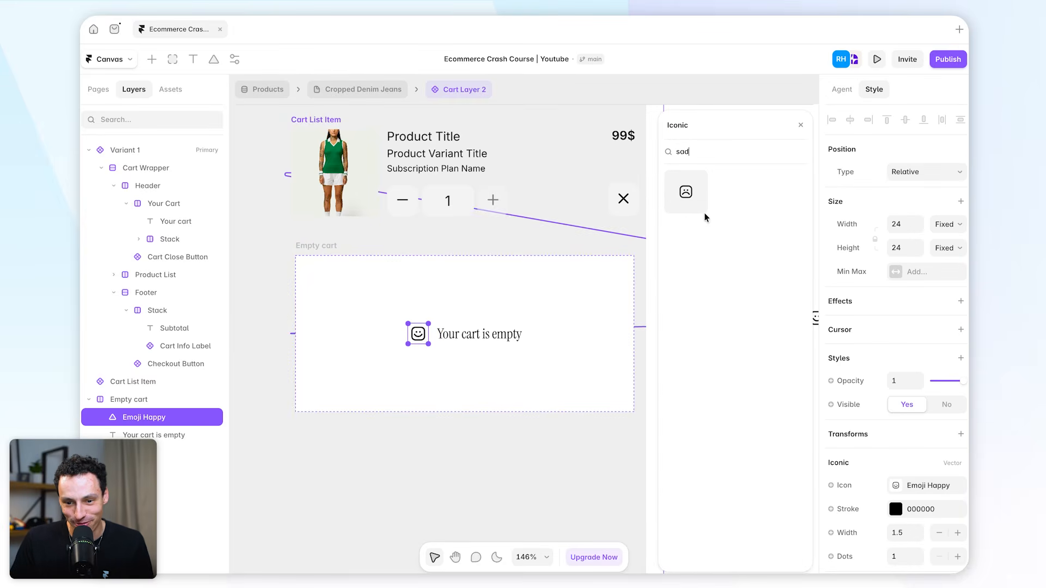
left_click(685, 191)
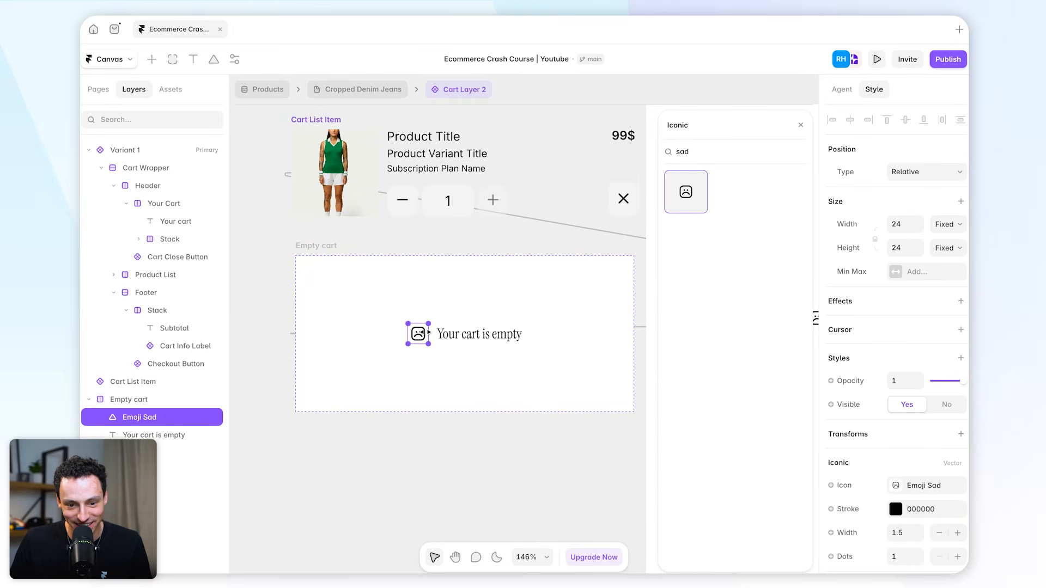
key("Escape")
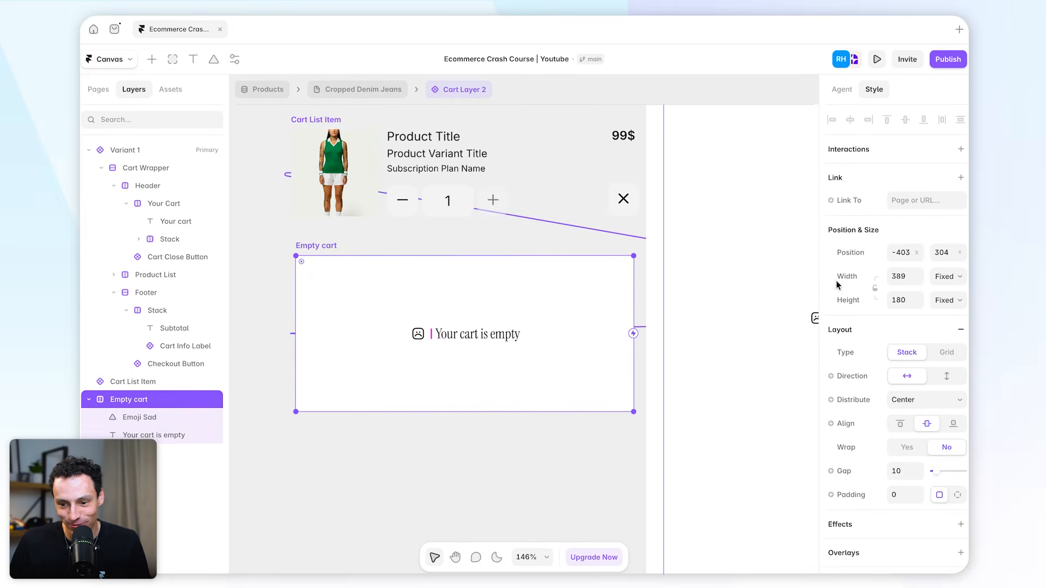
Step: Stack the Empty cart contents vertically and restyle the icon to 20 by 20 with the Grey stroke colour
left_click(944, 378)
left_click(469, 326)
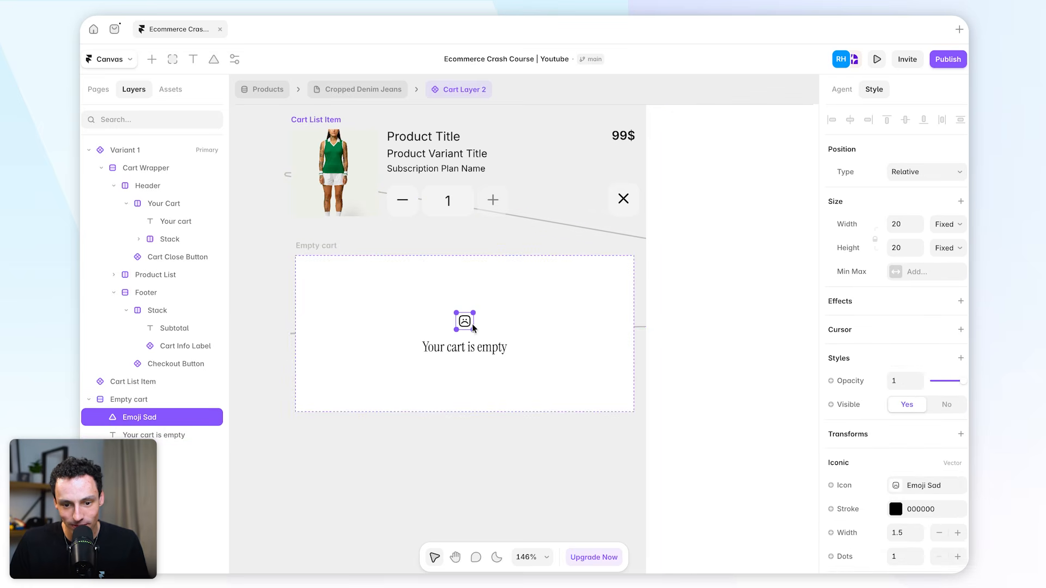
left_click(895, 509)
left_click(694, 514)
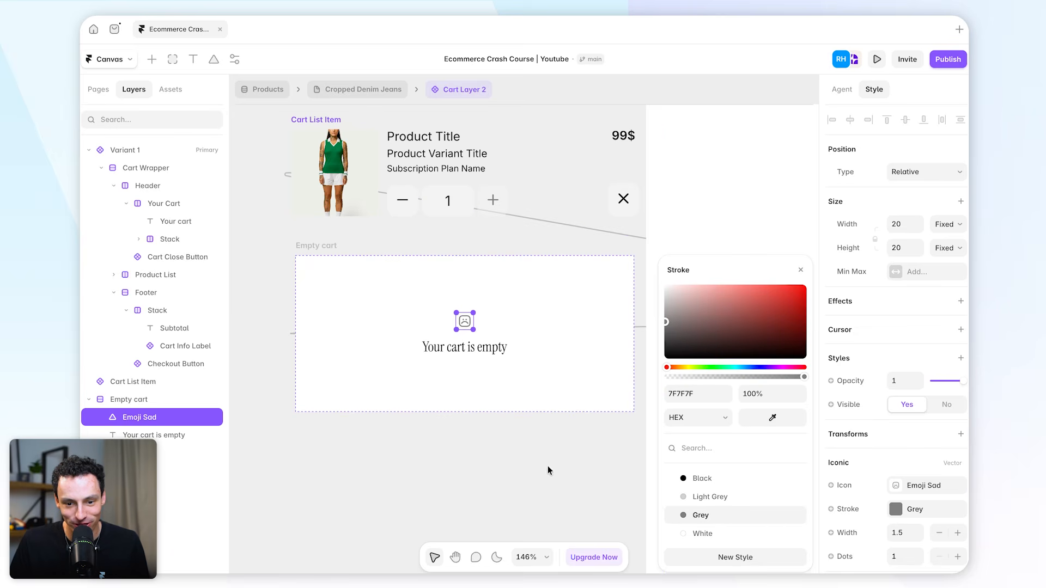
scroll(560, 430, "down", 5)
scroll(560, 427, "right", 4)
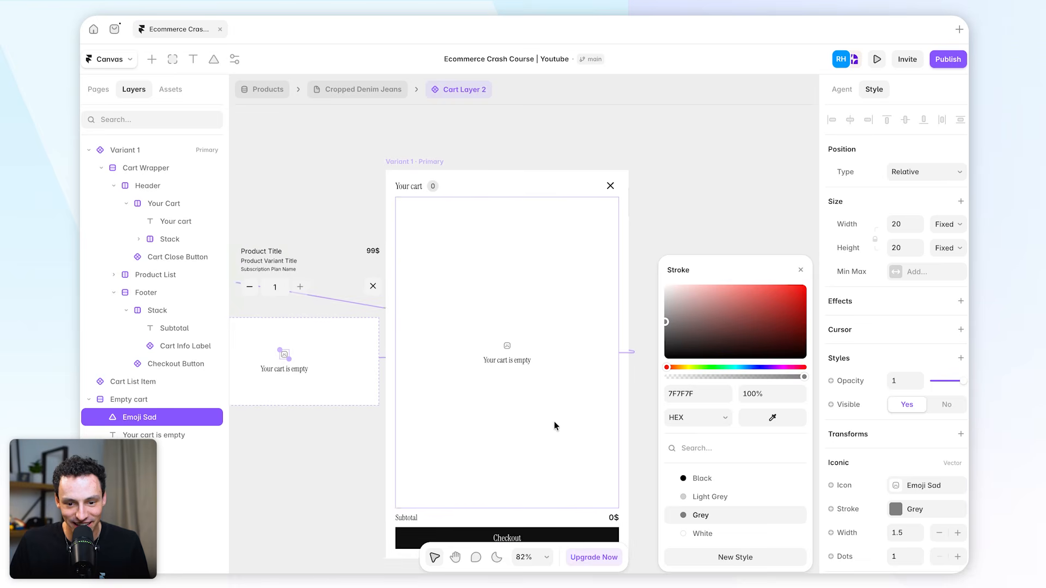
scroll(570, 348, "down", 2)
left_click(642, 280)
Step: Unlink the Cart List Item from its source project, replacing all its instances, and open it for editing
scroll(544, 273, "left", 2)
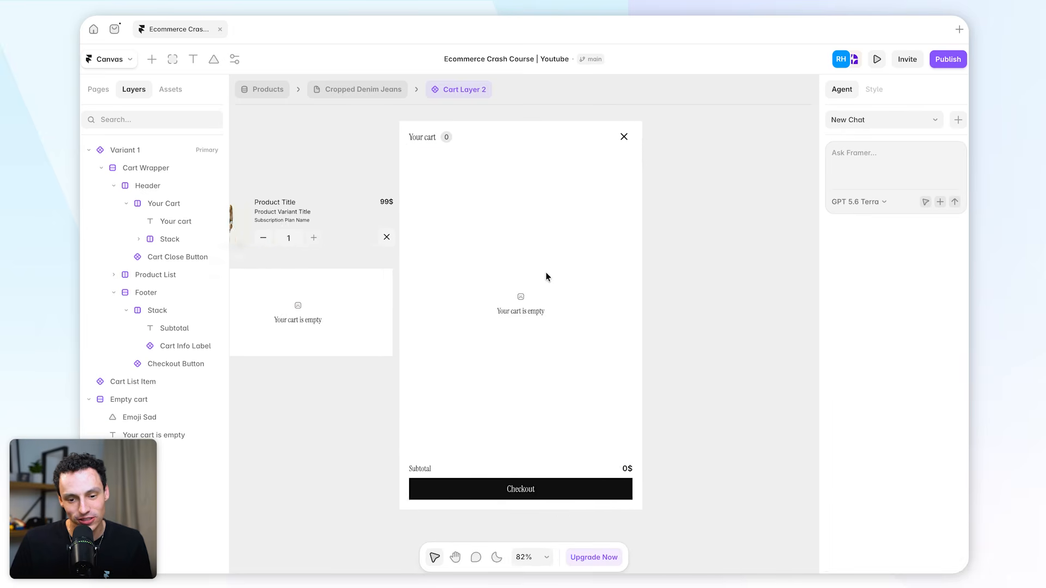
scroll(584, 317, "left", 5)
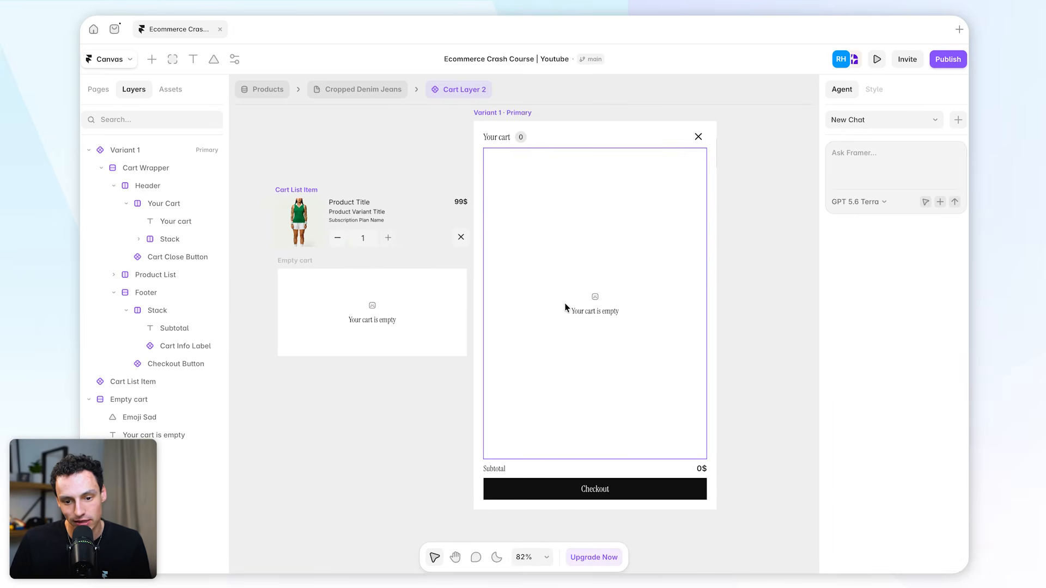
scroll(564, 303, "up", 1)
scroll(545, 284, "left", 1)
scroll(435, 222, "up", 5)
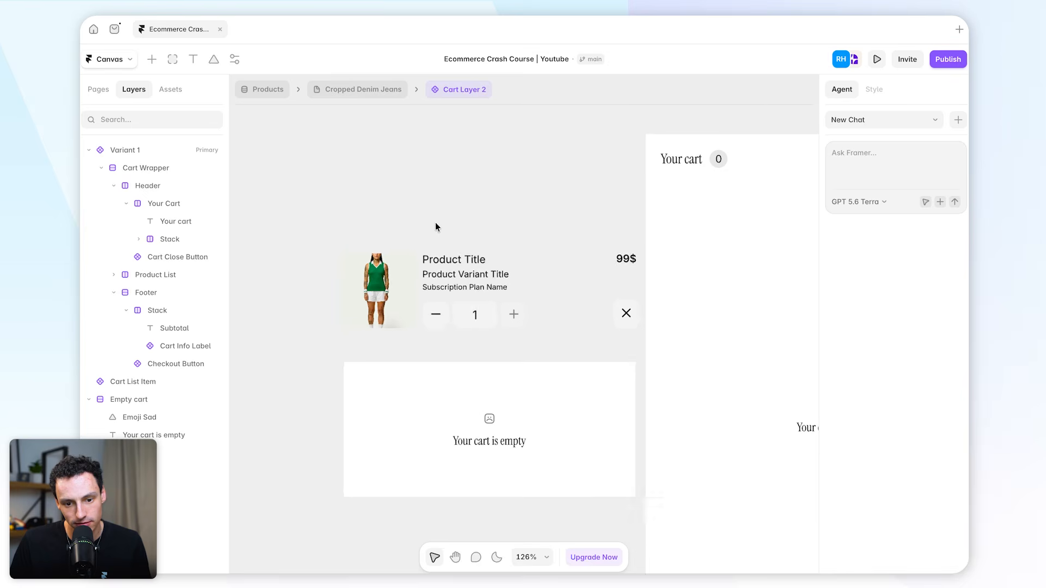
double_click(416, 270)
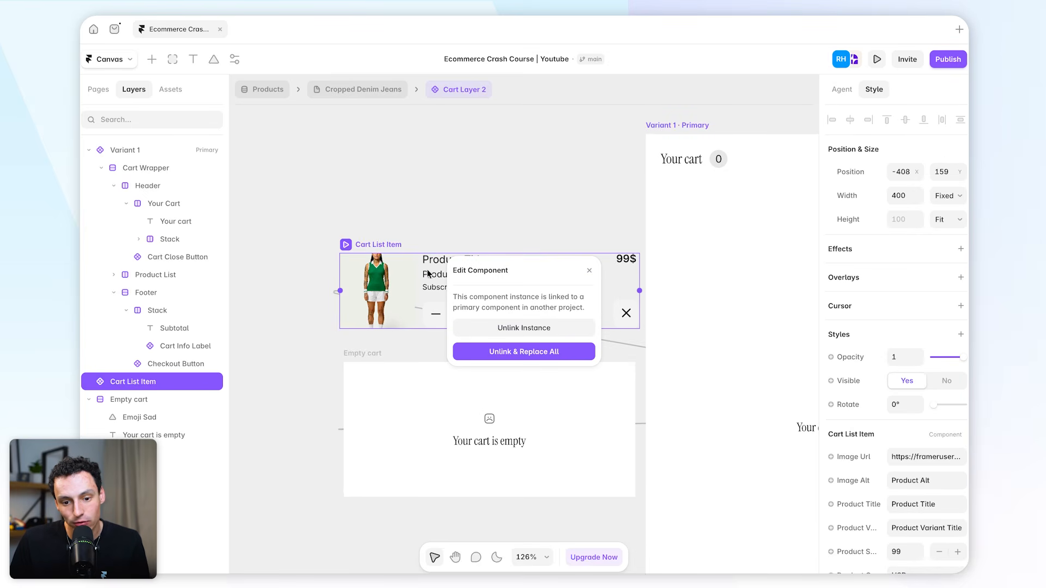
left_click(561, 352)
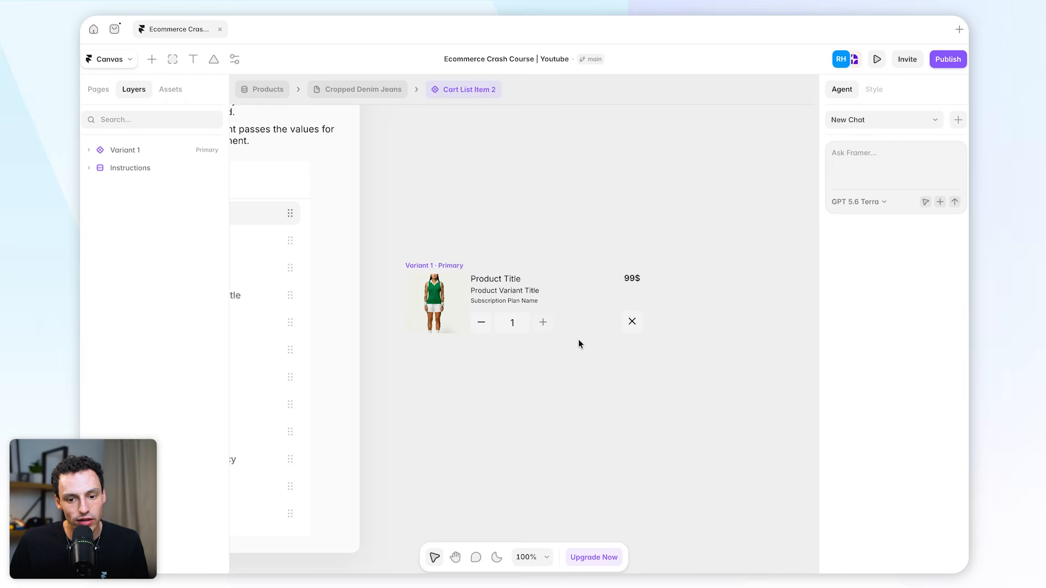
Step: Change the Product Title text in the cart list item to Instrument Serif and set its size to 16 px
left_click(459, 292, "super")
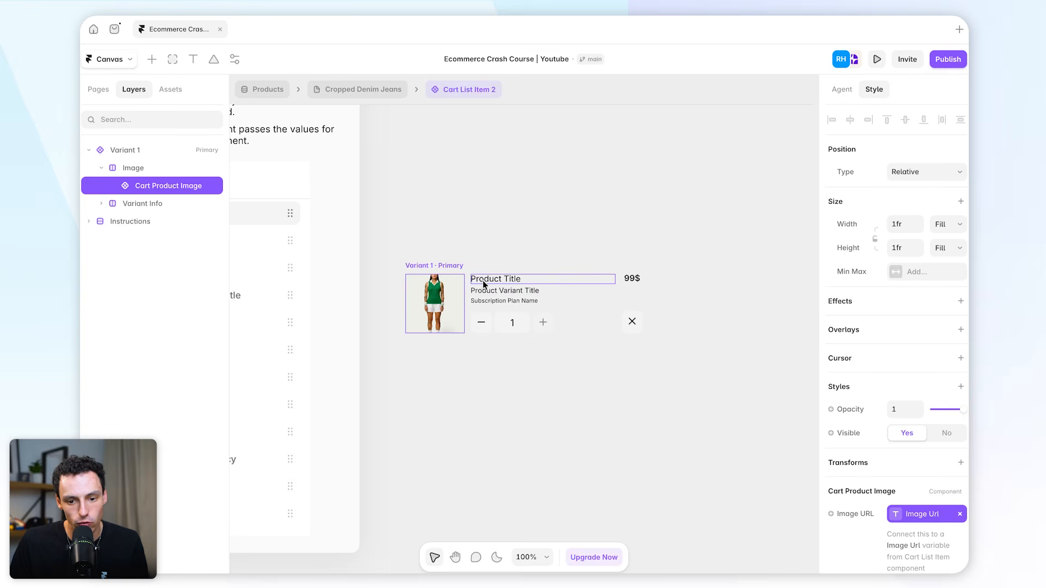
left_click(506, 275, "super")
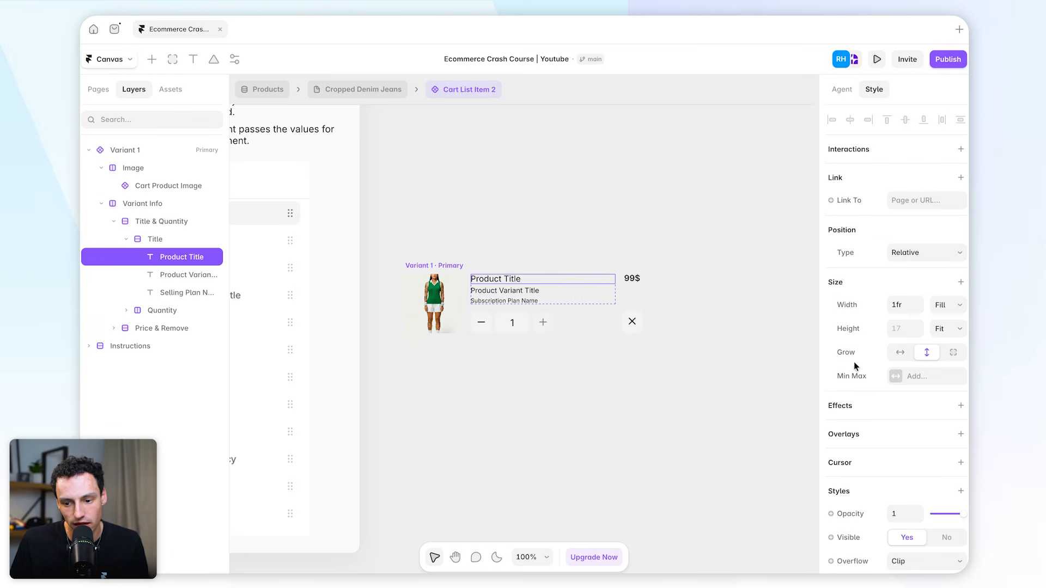
scroll(853, 368, "down", 8)
left_click(921, 236)
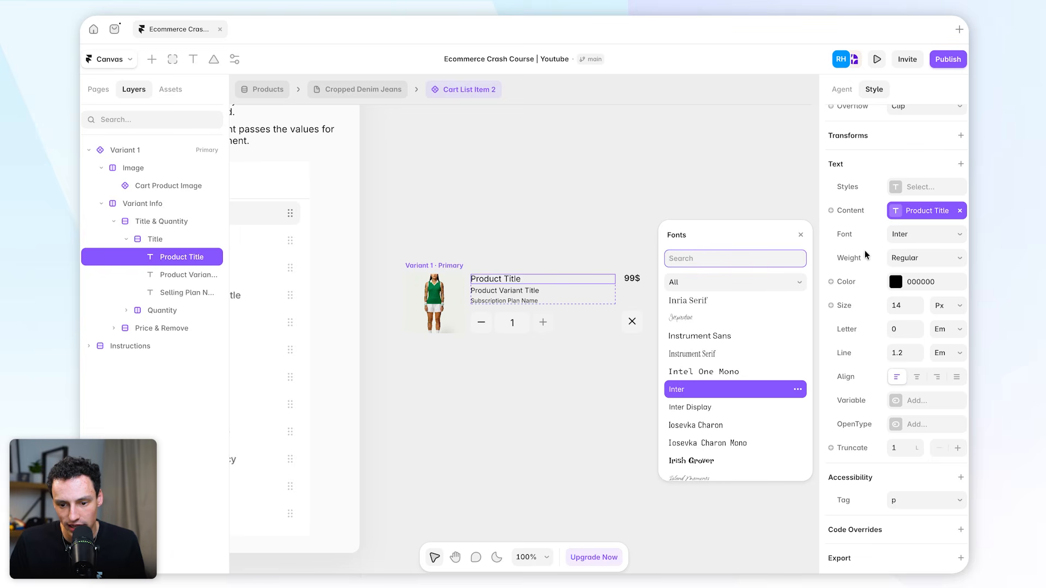
left_click(724, 355)
scroll(490, 281, "up", 5)
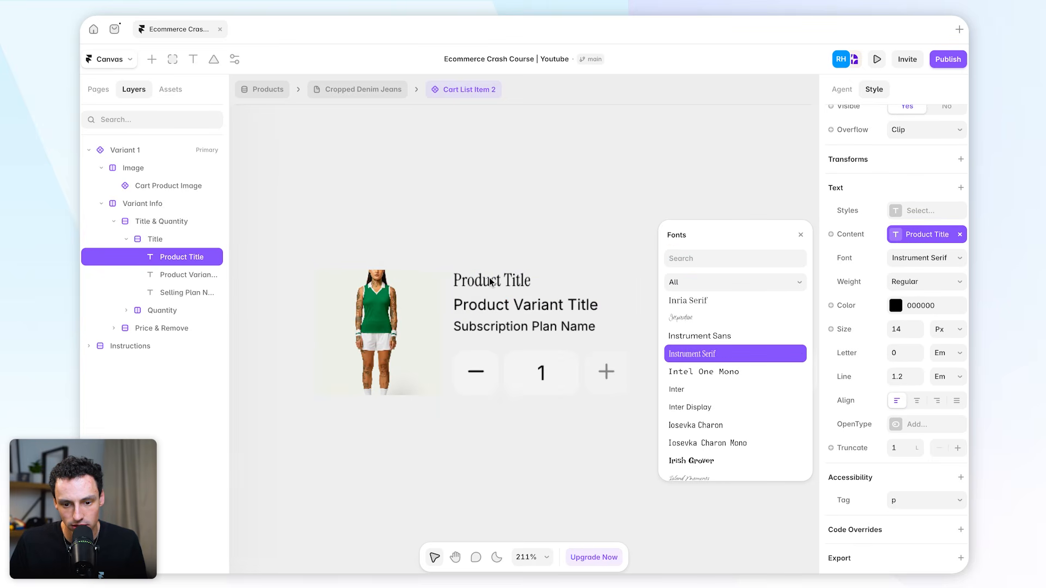
left_click(911, 281)
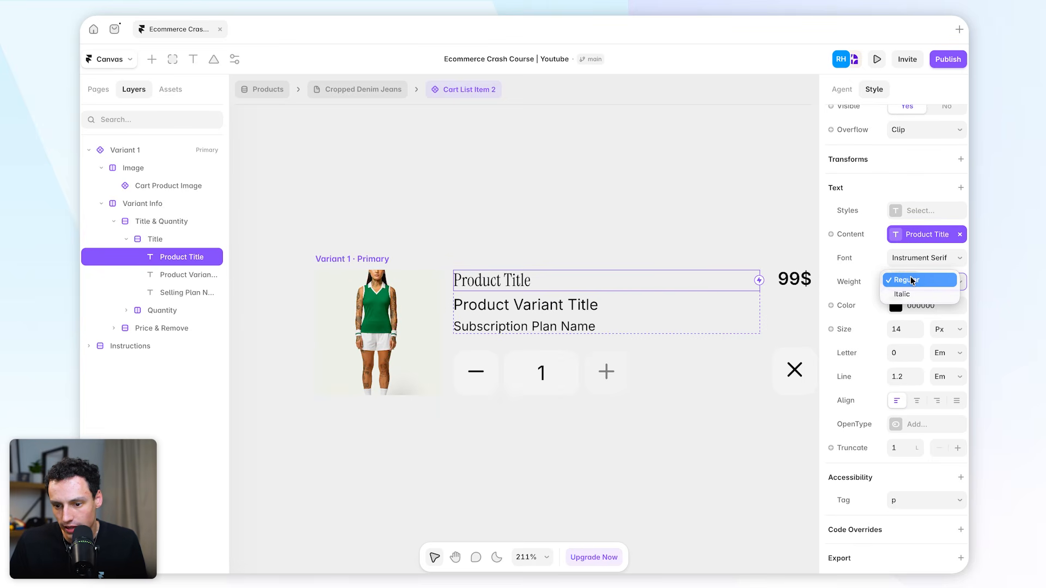
left_click(923, 322)
left_click(918, 327)
left_click(918, 327)
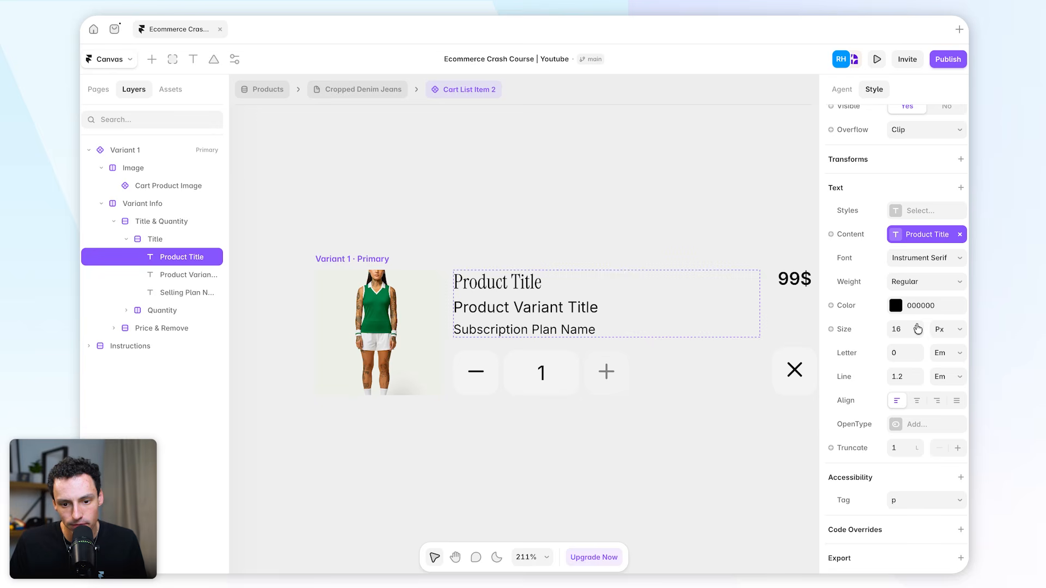
Step: Change the Product Variant Title text to Instrument Sans and apply the Grey colour style
left_click(506, 308)
scroll(857, 436, "down", 5)
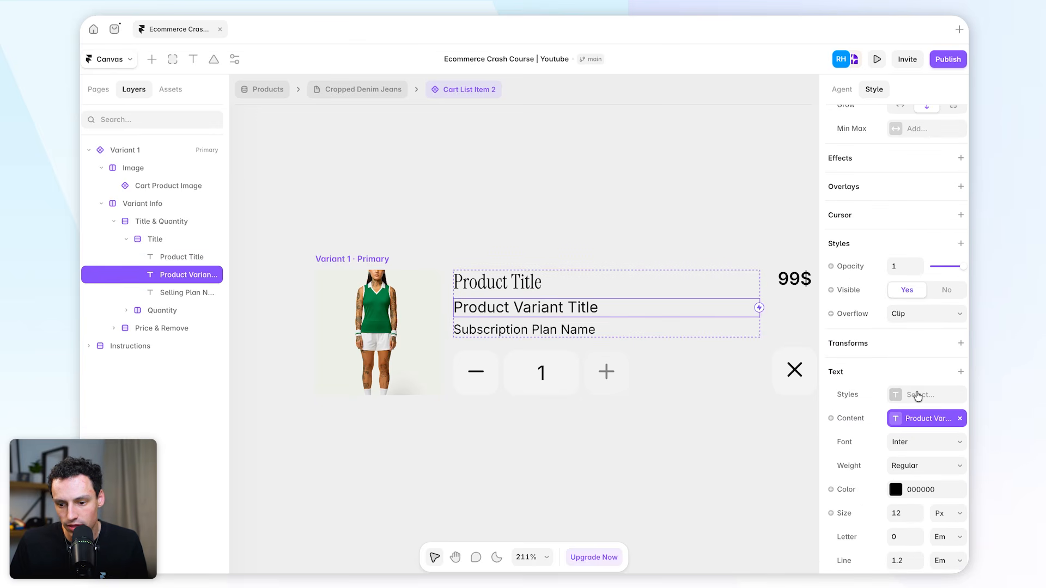
left_click(922, 446)
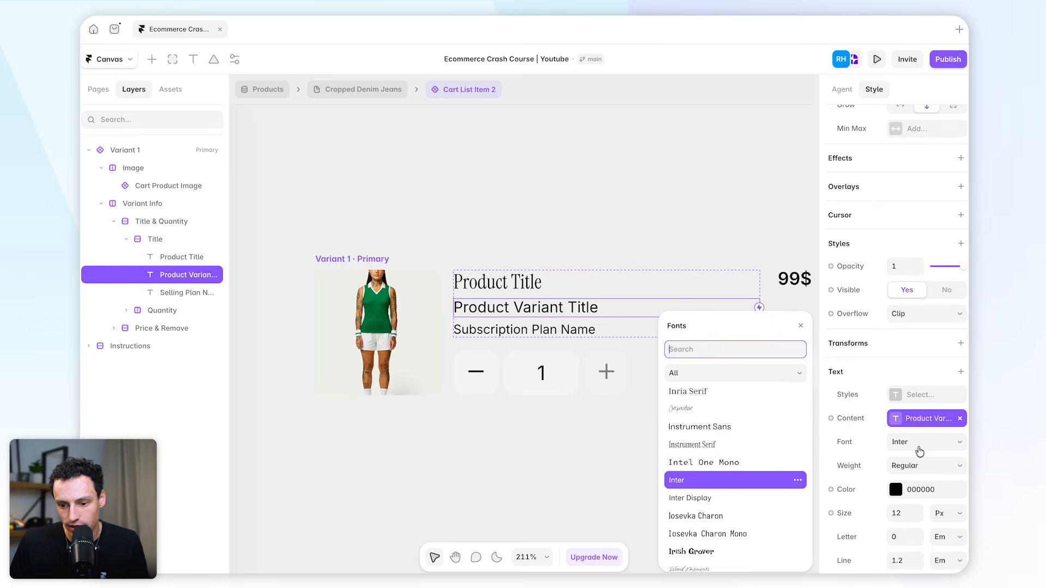
left_click(735, 427)
left_click(900, 492)
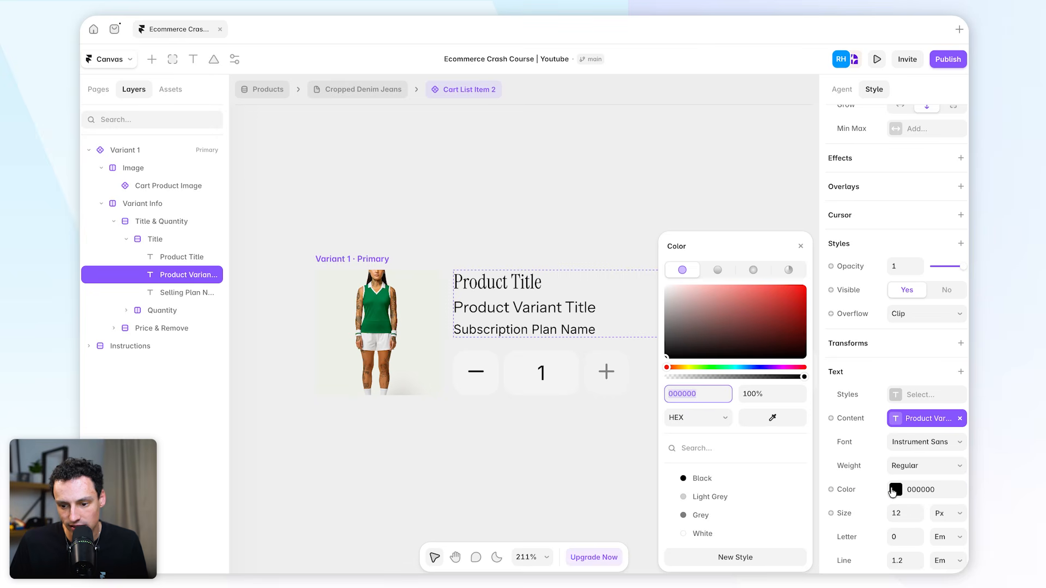
left_click(701, 515)
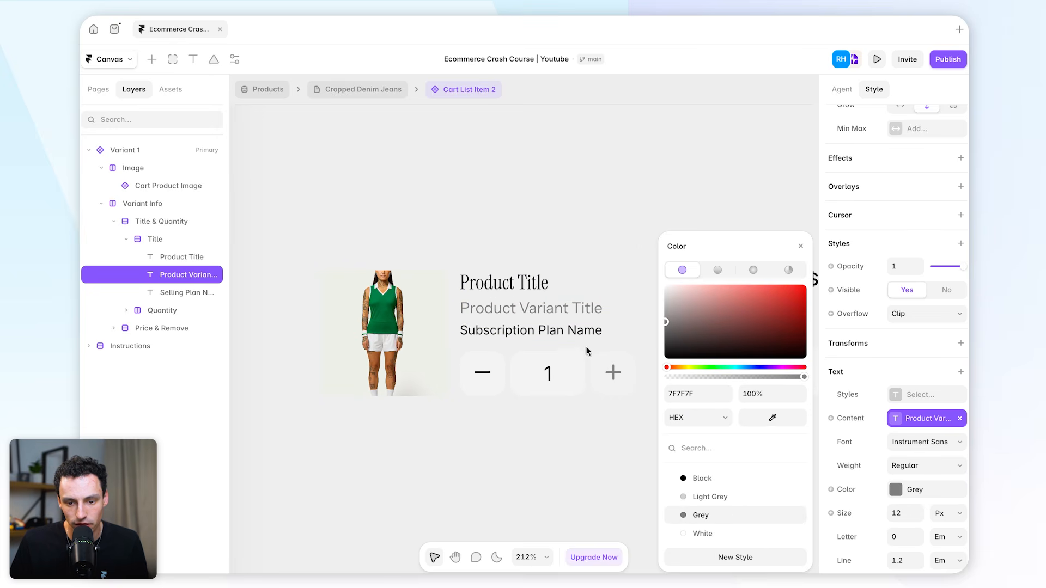
Step: Change the Subscription Plan Name text to Instrument Sans and apply the Grey colour style
left_click(573, 331)
scroll(882, 476, "down", 5)
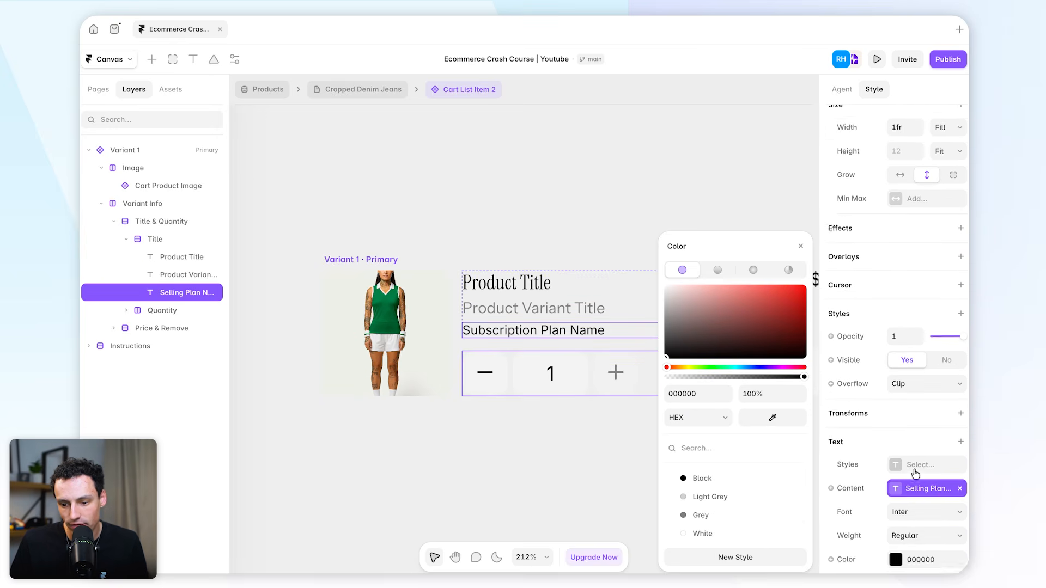
left_click(923, 435)
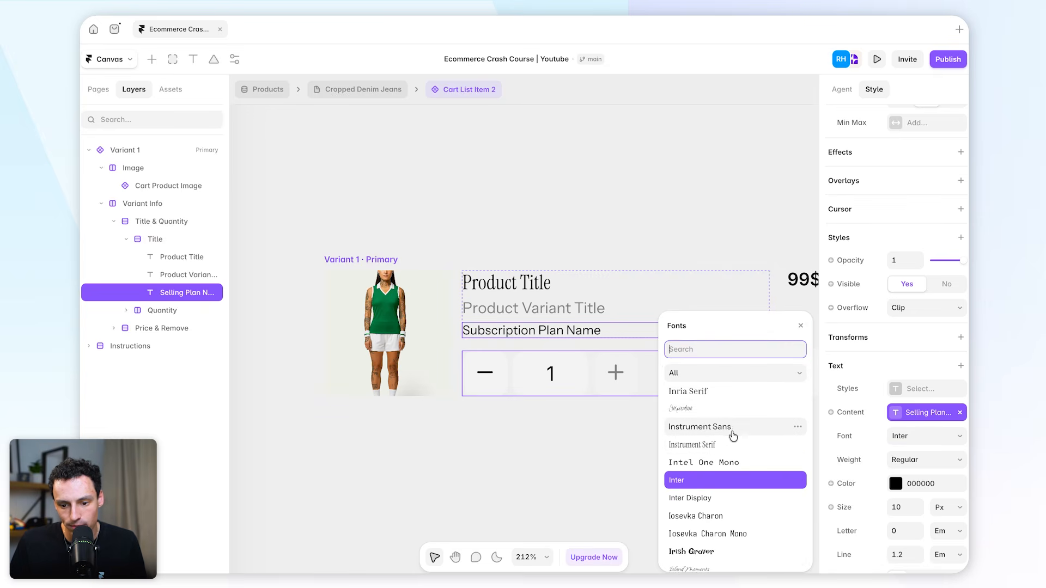
left_click(729, 428)
left_click(898, 488)
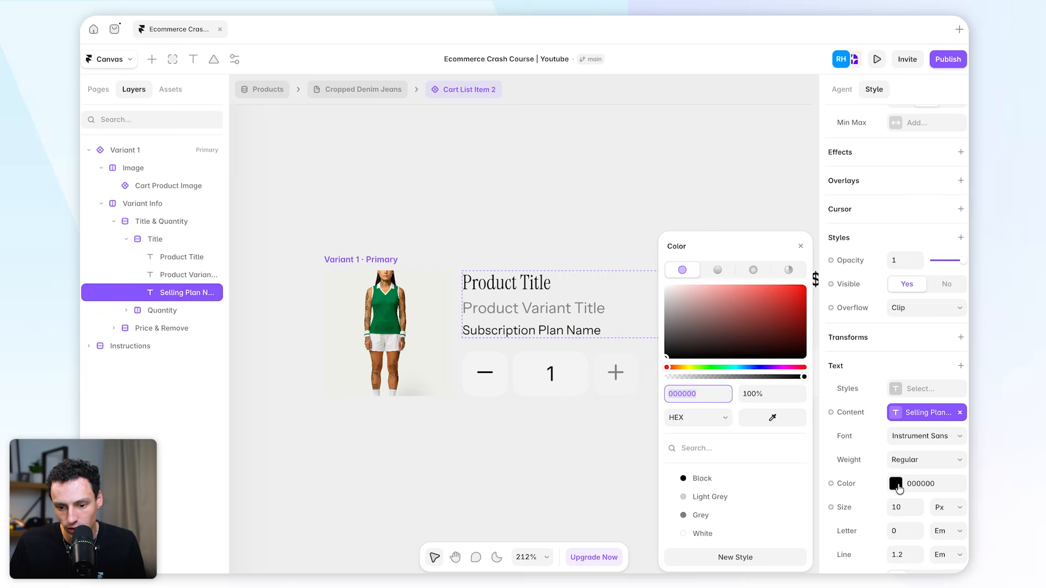
left_click(727, 511)
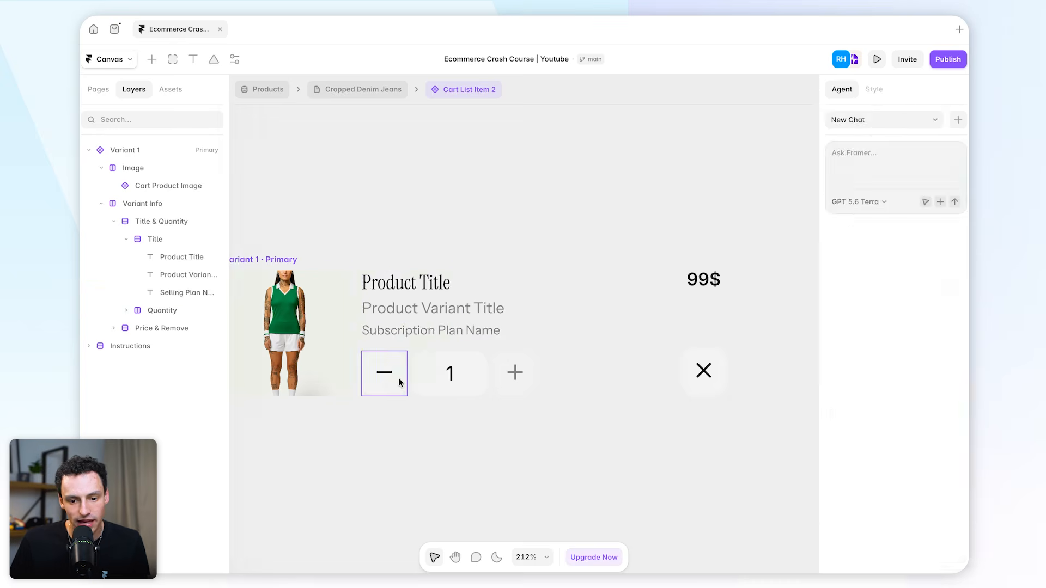
Step: Select the cart list item's quantity controls and examine their component properties
left_click(398, 378, "super")
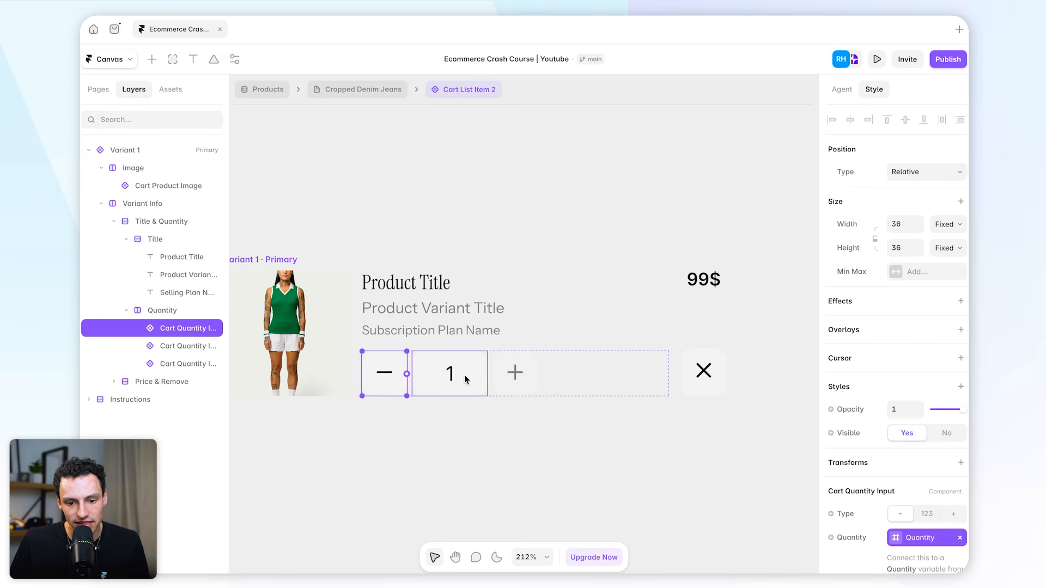
left_click(464, 375)
scroll(931, 462, "down", 5)
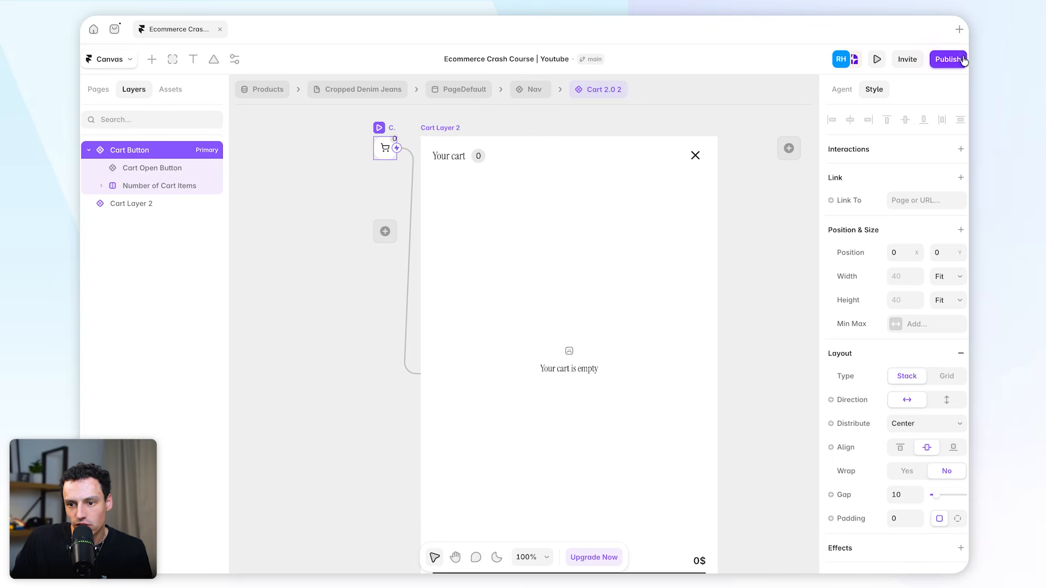
Step: Publish the site and open the cart on the live product page to check the restyled list item
left_click(948, 59)
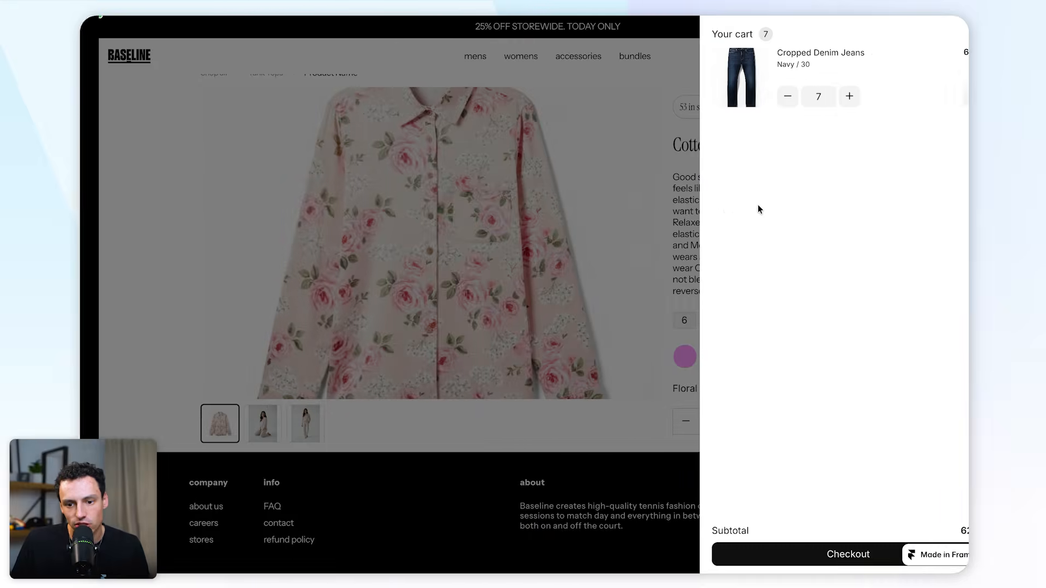
left_click(621, 195)
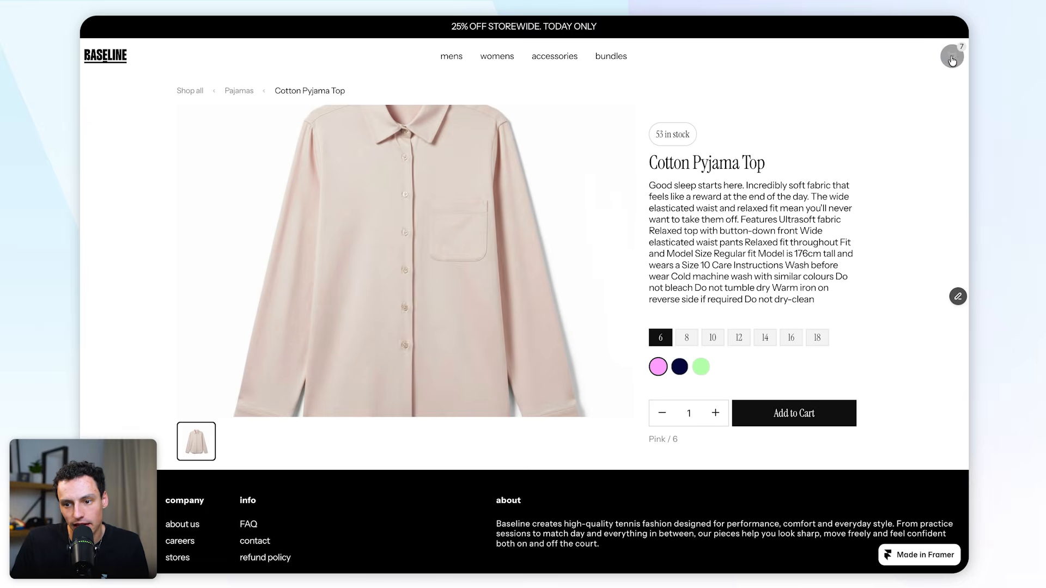
left_click(952, 55)
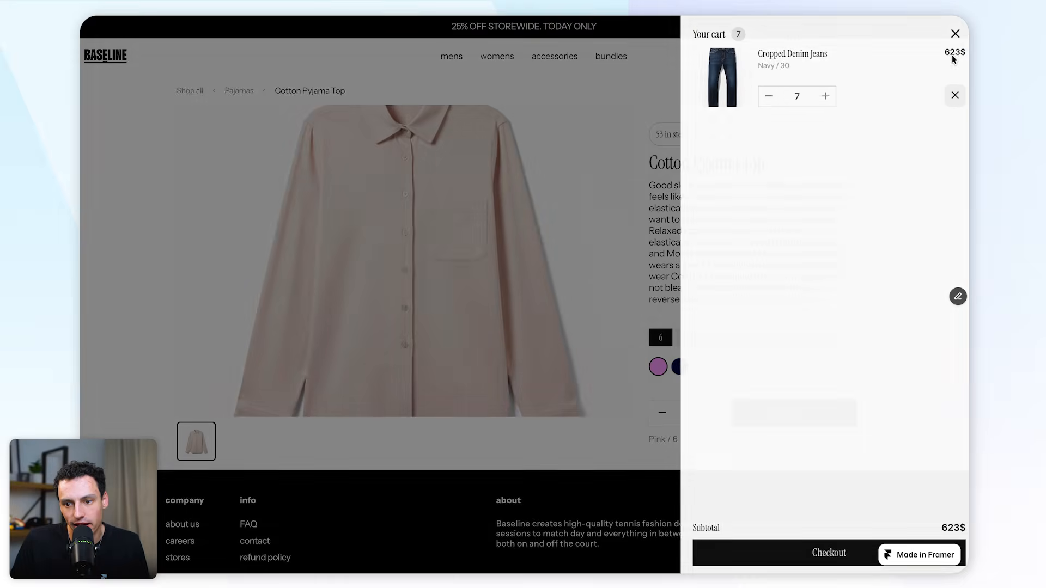
left_click(816, 99)
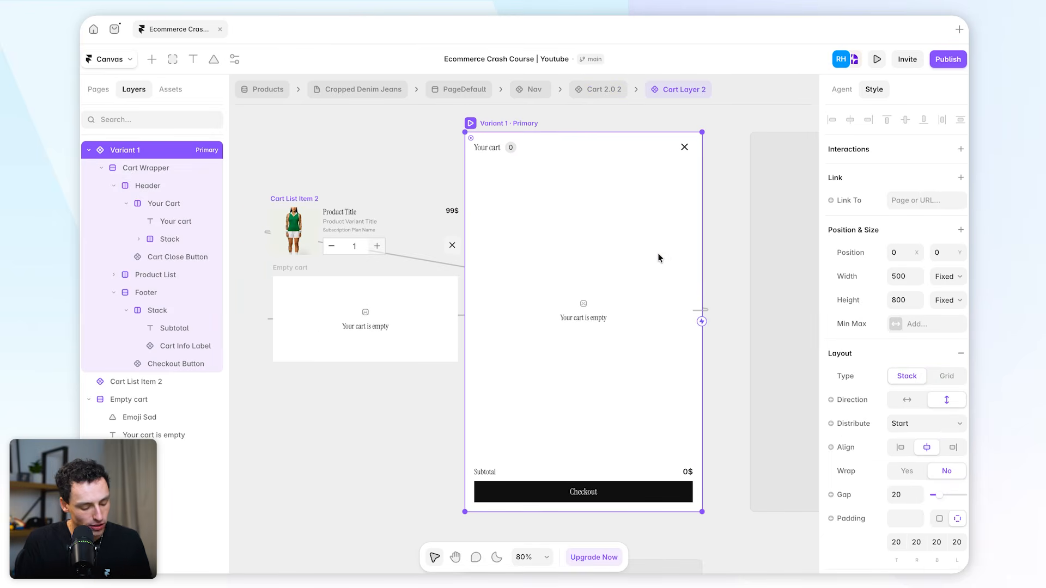
Step: Launch the Frameship plugin and browse its Cart components for the Promotion Progress Bar
key("super+k")
type("frameship")
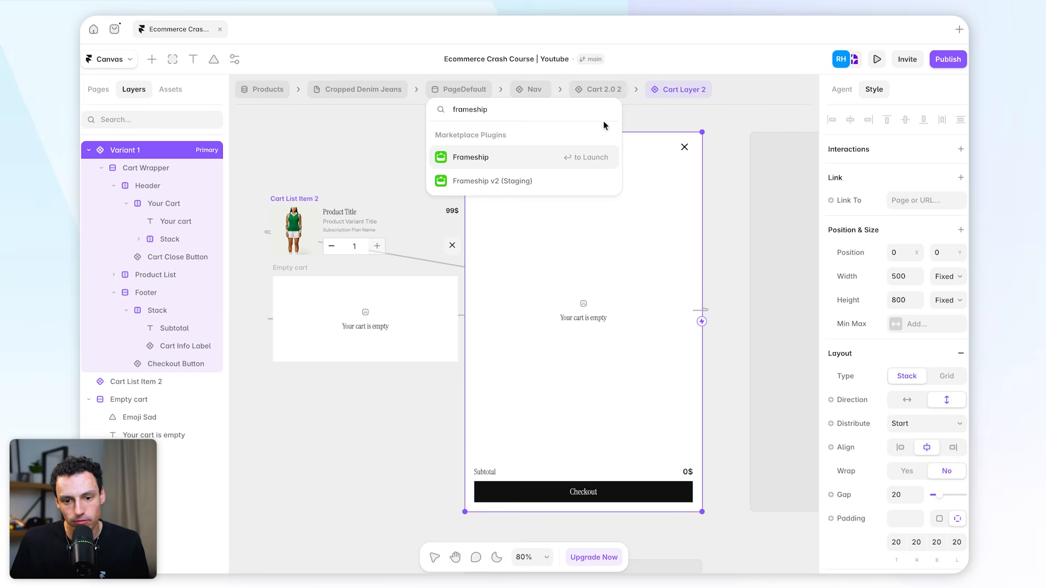
left_click(502, 158)
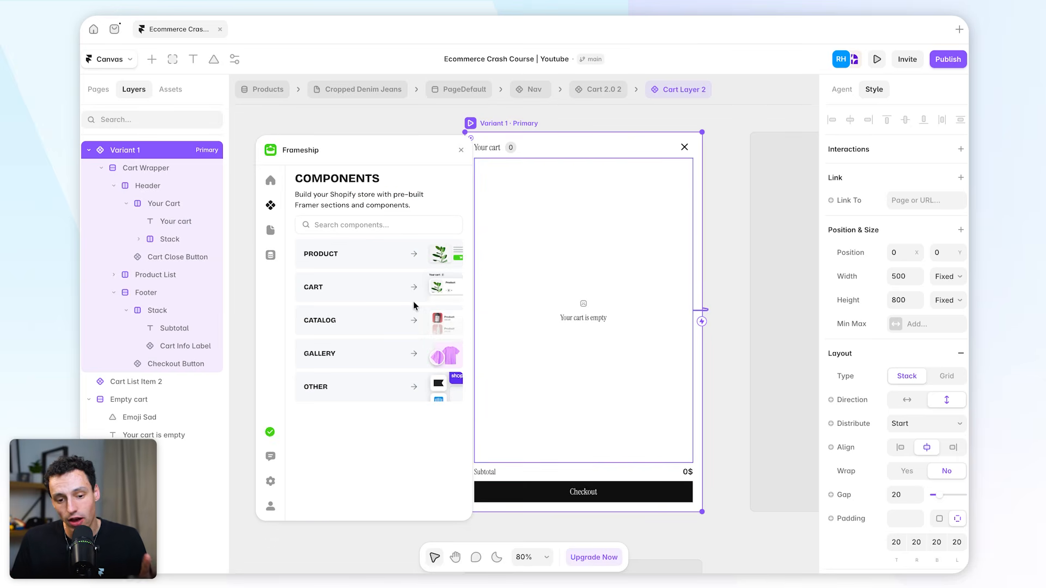
left_click(376, 290)
scroll(419, 294, "down", 3)
scroll(420, 305, "down", 5)
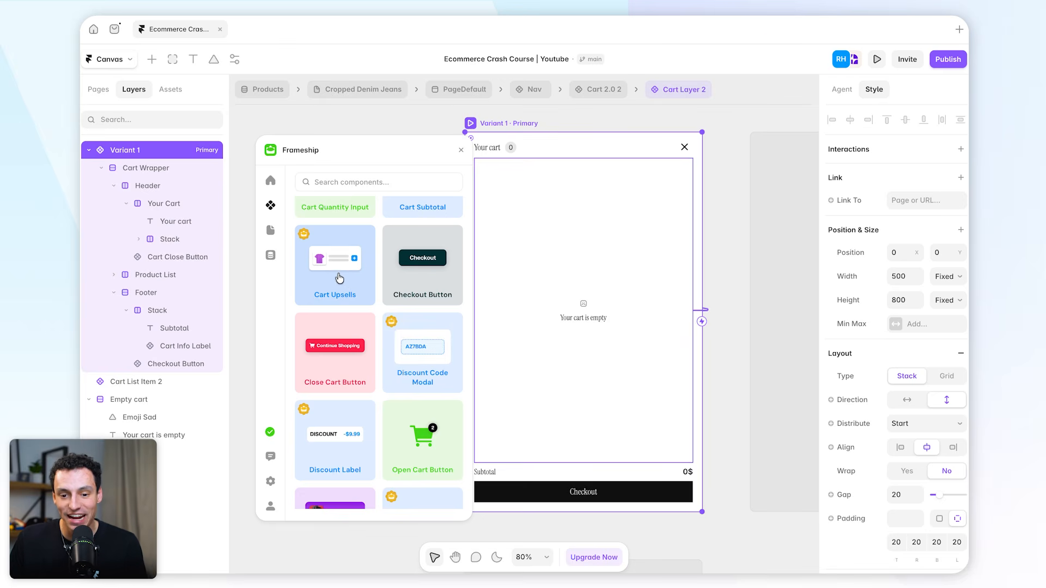
scroll(339, 279, "down", 3)
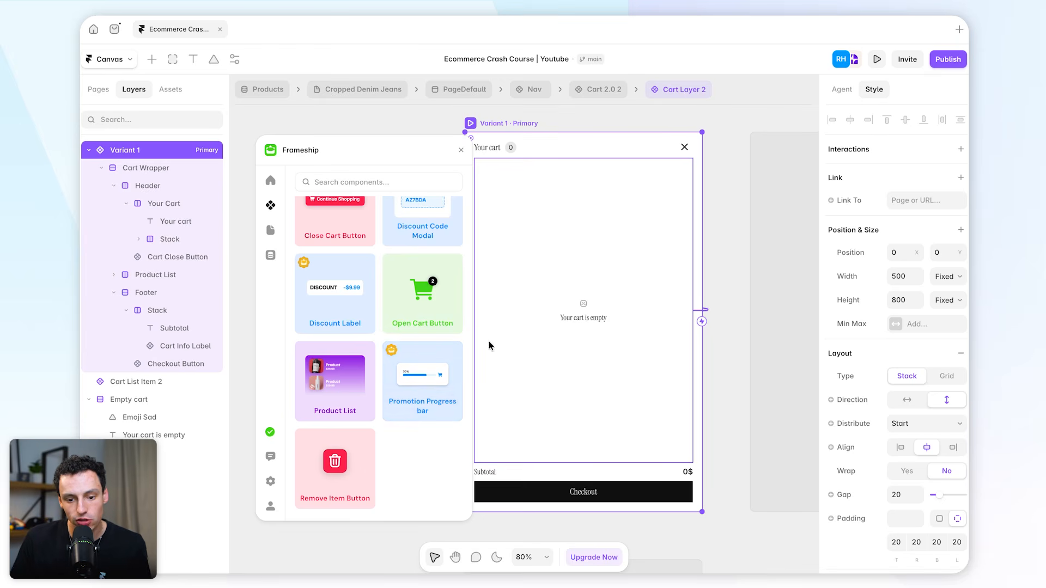
Step: Insert the Promotion Progress Bar between the cart's header and product list, and set its width to 100%
left_click_drag(420, 374, 564, 153)
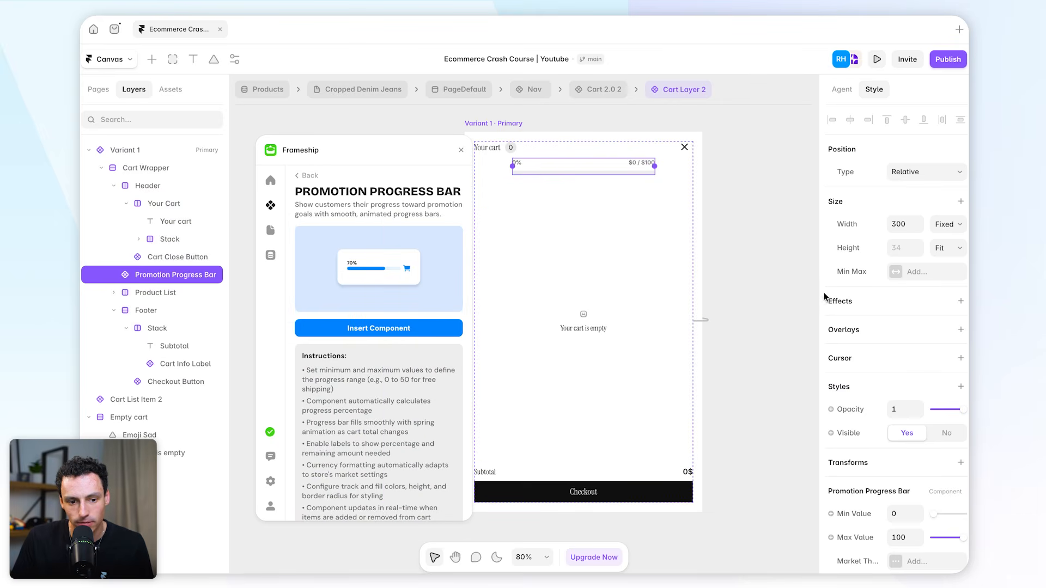
left_click(906, 222)
type("100")
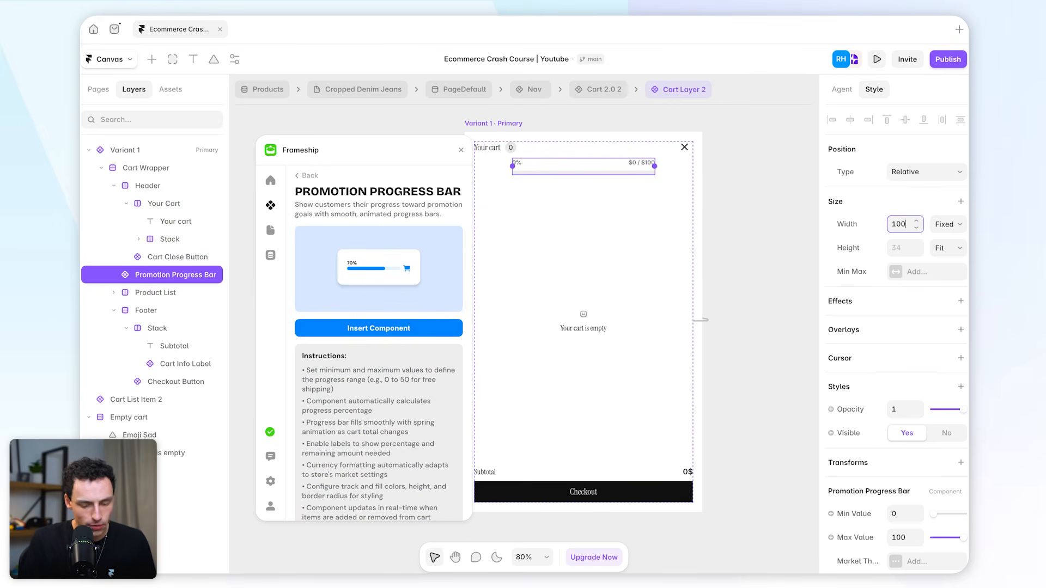
type("%")
scroll(679, 221, "left", 1)
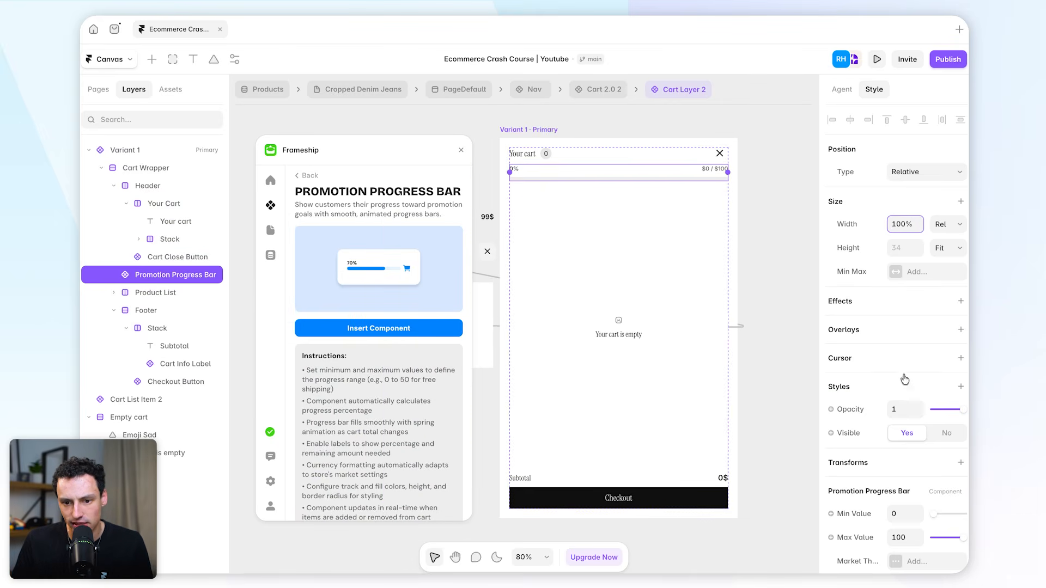
scroll(838, 367, "down", 4)
scroll(905, 409, "down", 1)
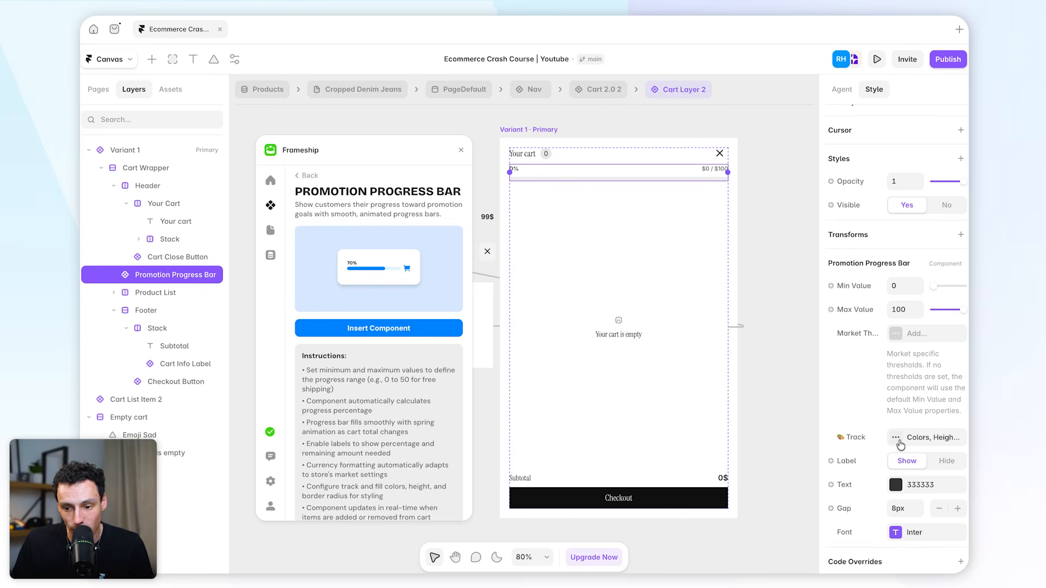
Step: Publish the update and add the pink Cotton Pyjama Top in size 10 to the cart on the live page
left_click(941, 61)
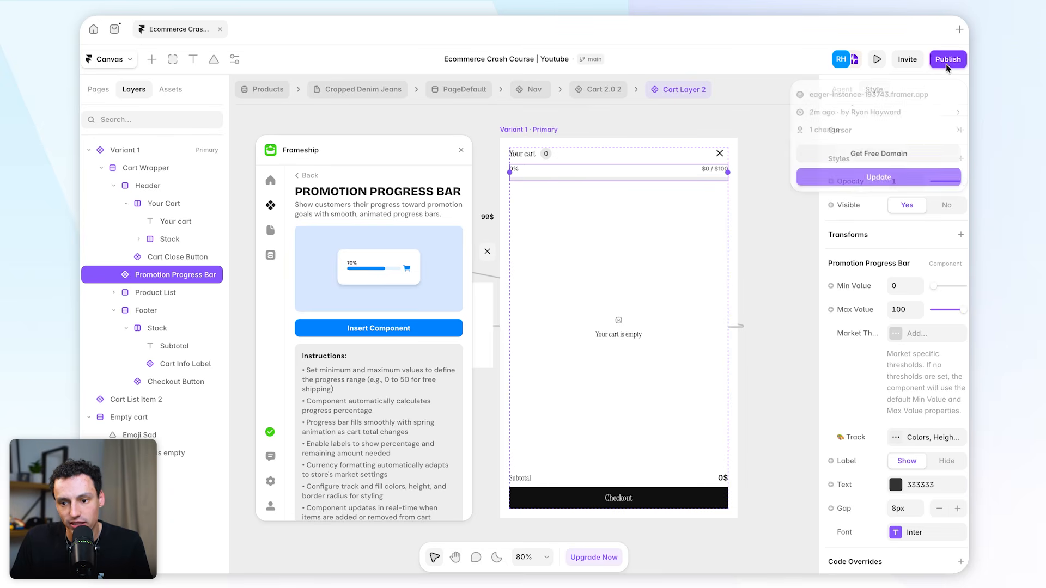
left_click(893, 178)
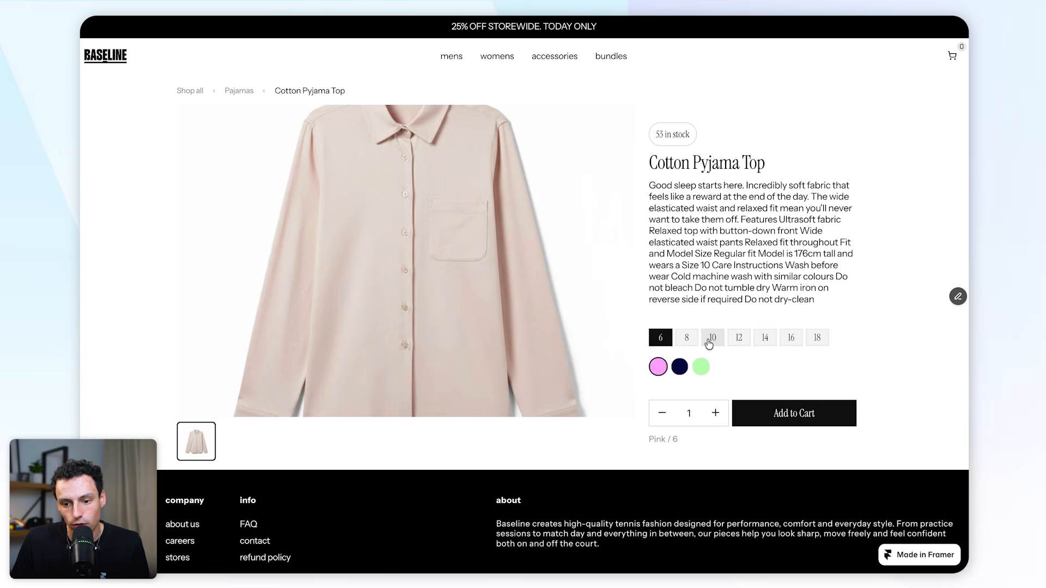
left_click(723, 337)
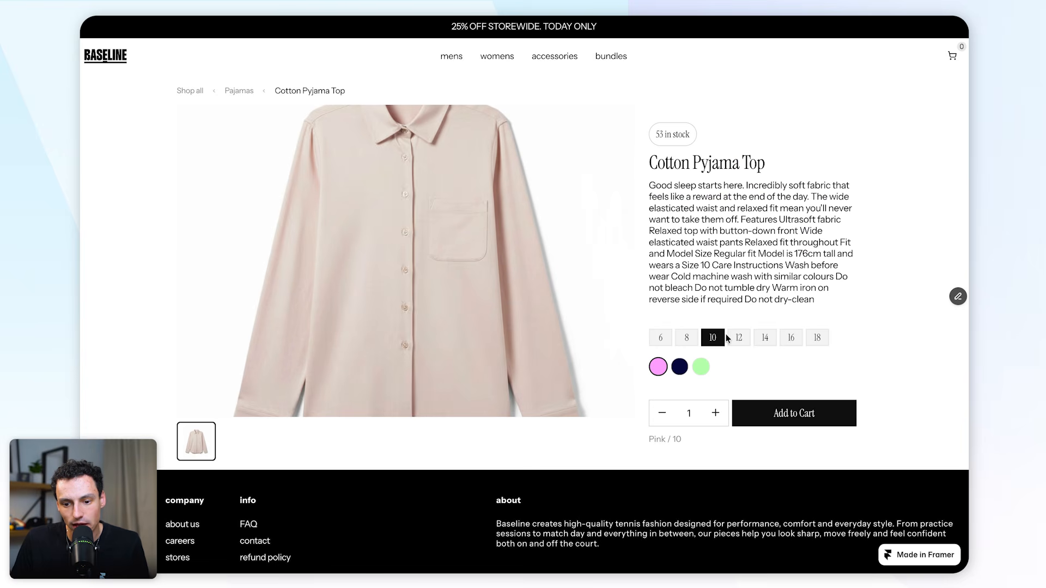
left_click(763, 409)
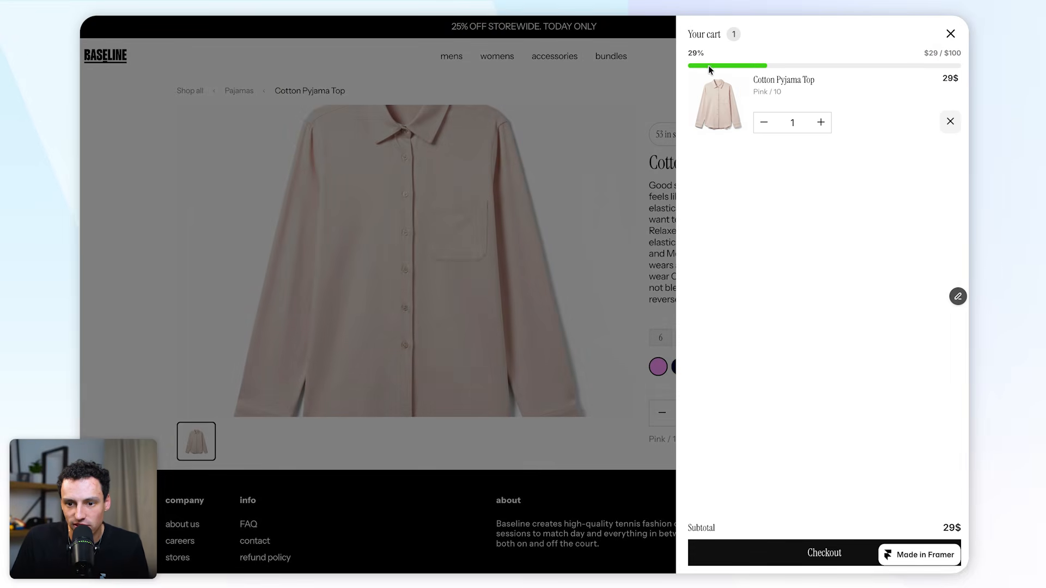
Step: Raise the Cotton Pyjama Top's quantity in the live cart one at a time to test the promotion progress bar
left_click(822, 124)
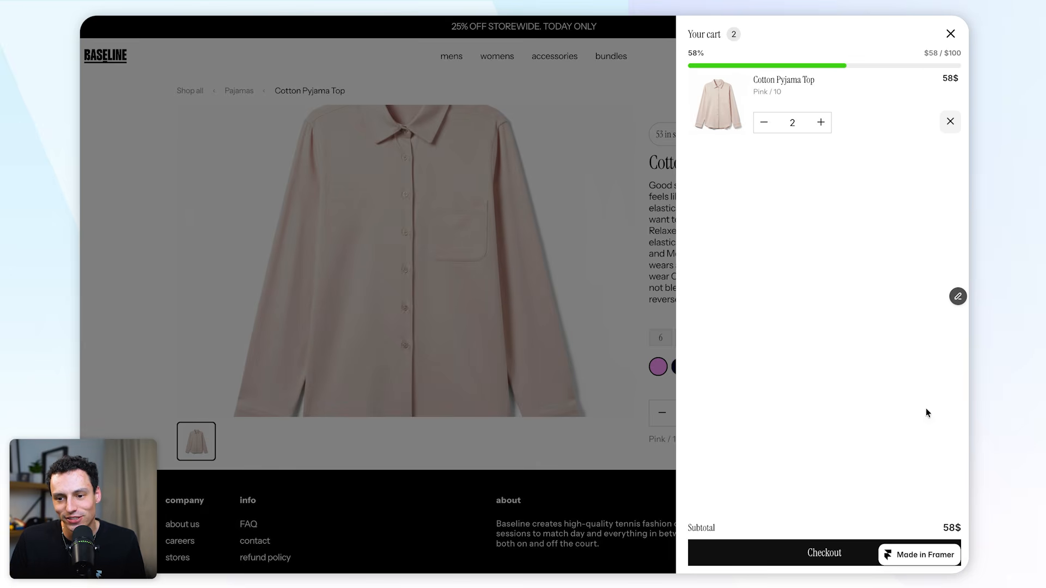
left_click(821, 124)
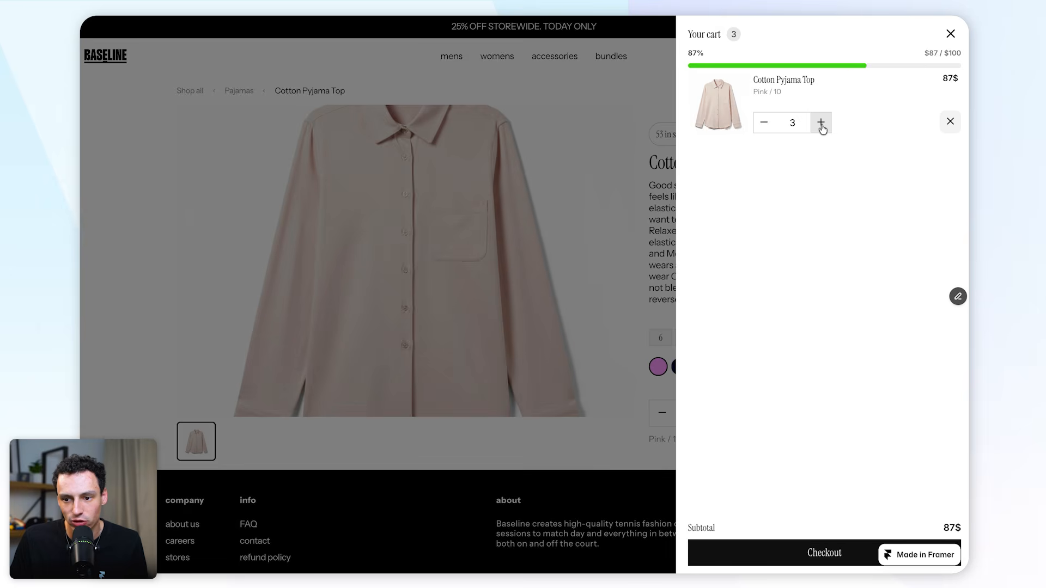
left_click(821, 124)
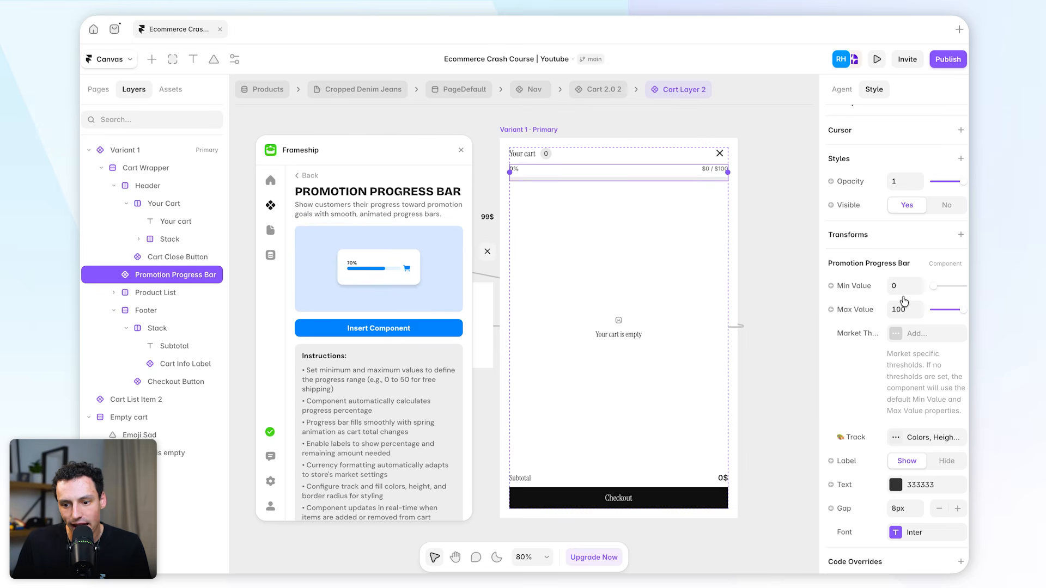
Step: Set the Promotion Progress Bar's track fill color to the Black style
scroll(904, 301, "down", 1)
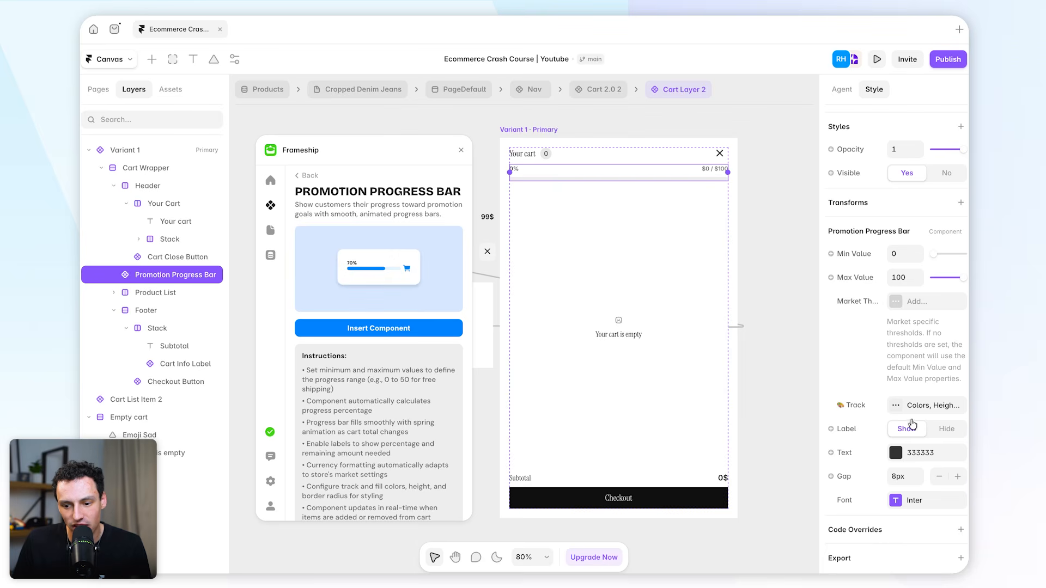
left_click(896, 405)
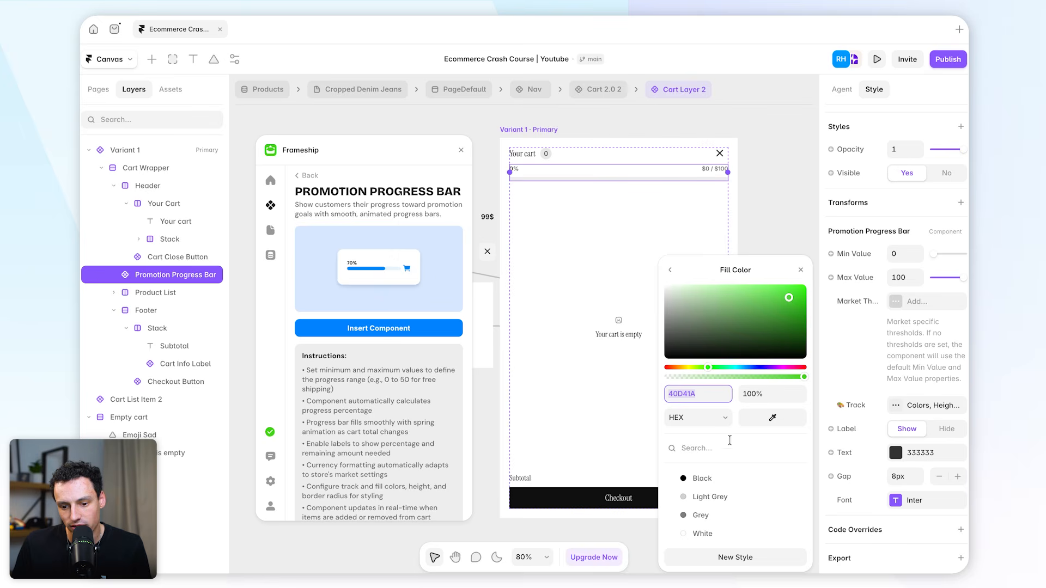
left_click(668, 273)
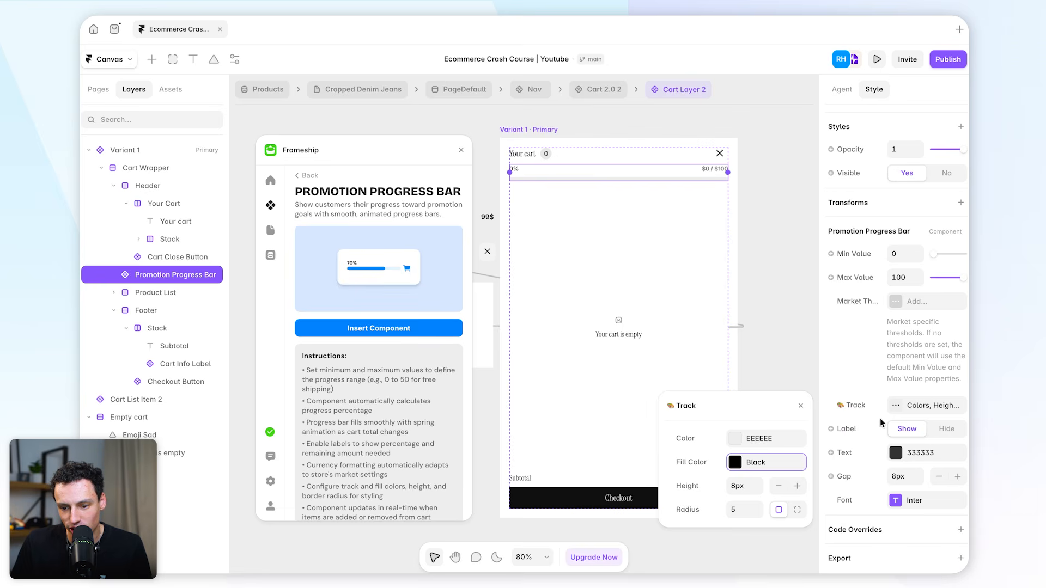
left_click(742, 357)
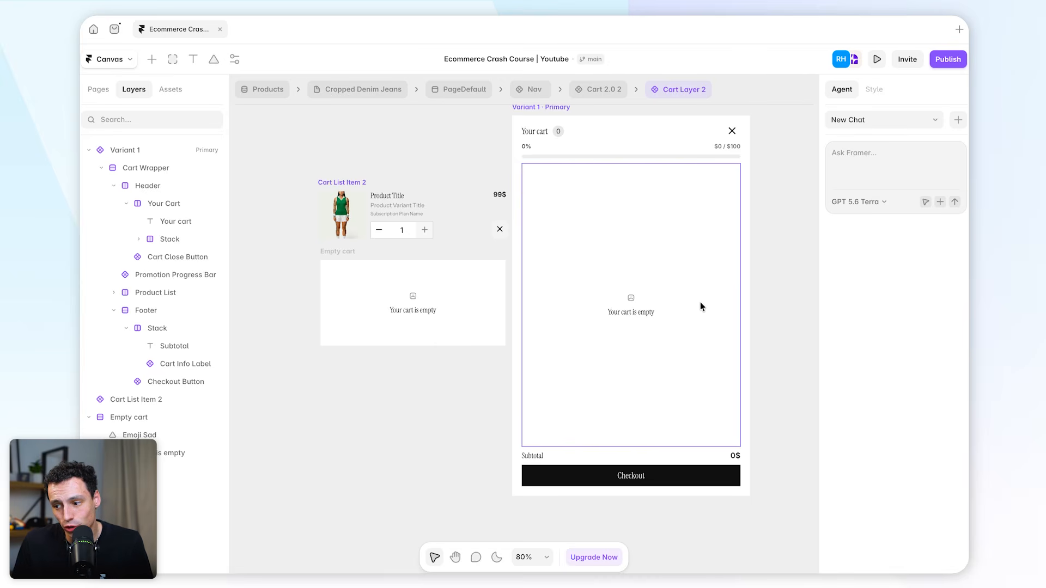
Step: Launch the Frameship plugin and browse its Cart components for the Discount Code Modal
scroll(745, 232, "right", 2)
scroll(745, 232, "right", 3)
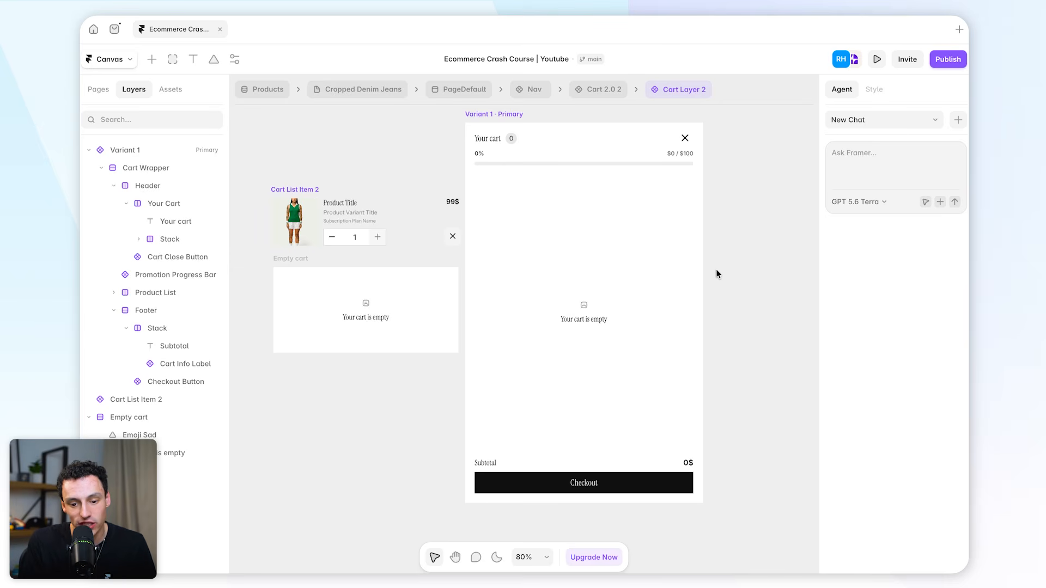
key("ctrl+k")
type("FRAEMSHIP")
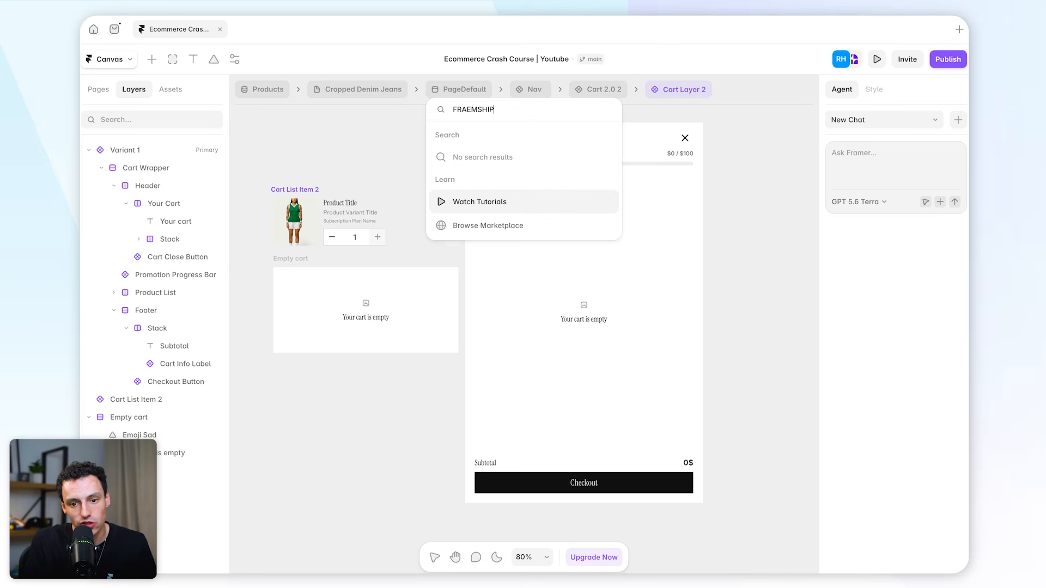
type("S")
key("BackSpace")
key("BackSpace")
key("BackSpace")
type("meshi")
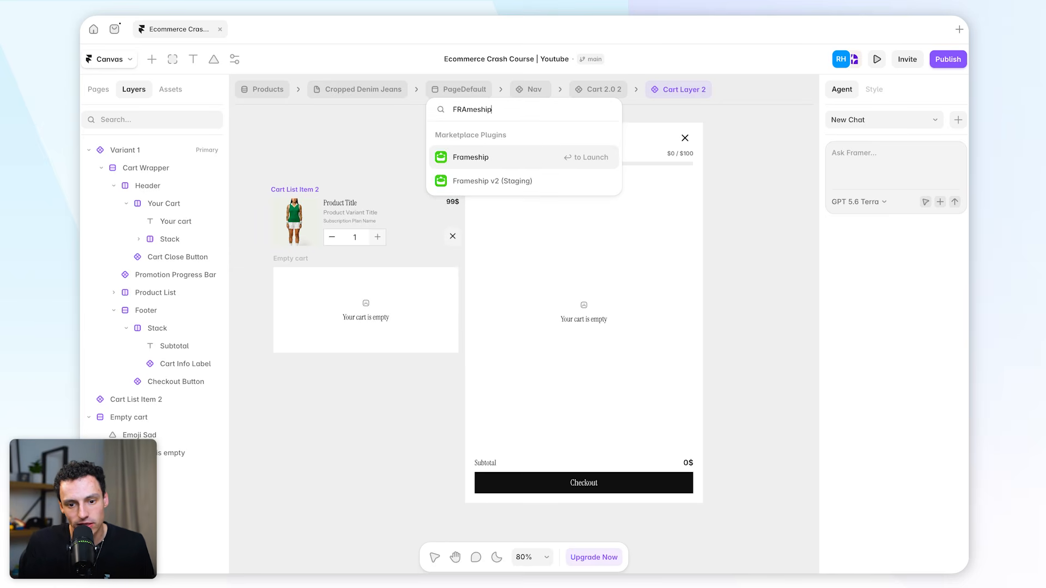
type("p")
left_click(537, 181)
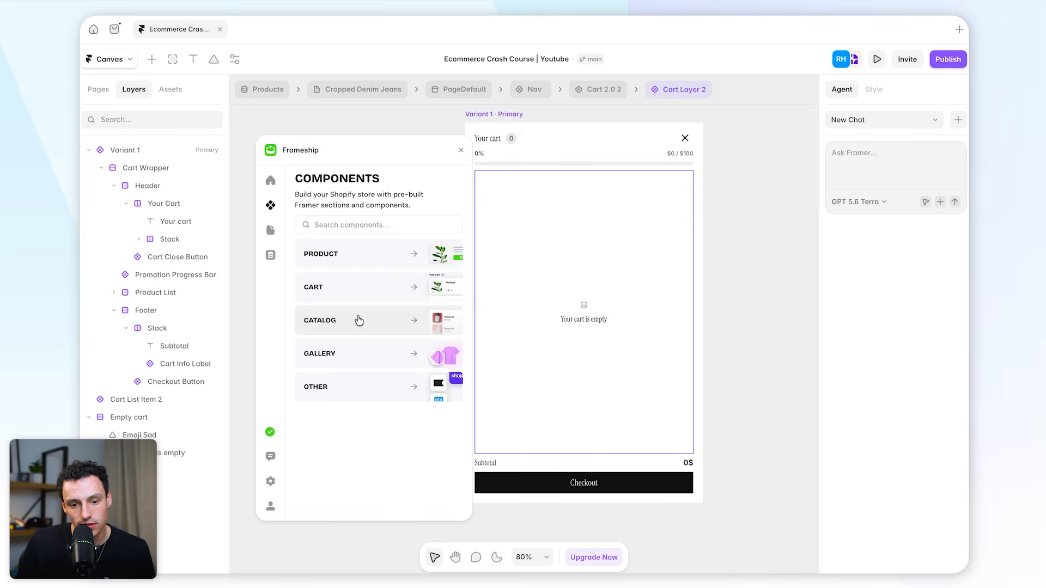
left_click(358, 291)
scroll(392, 327, "down", 8)
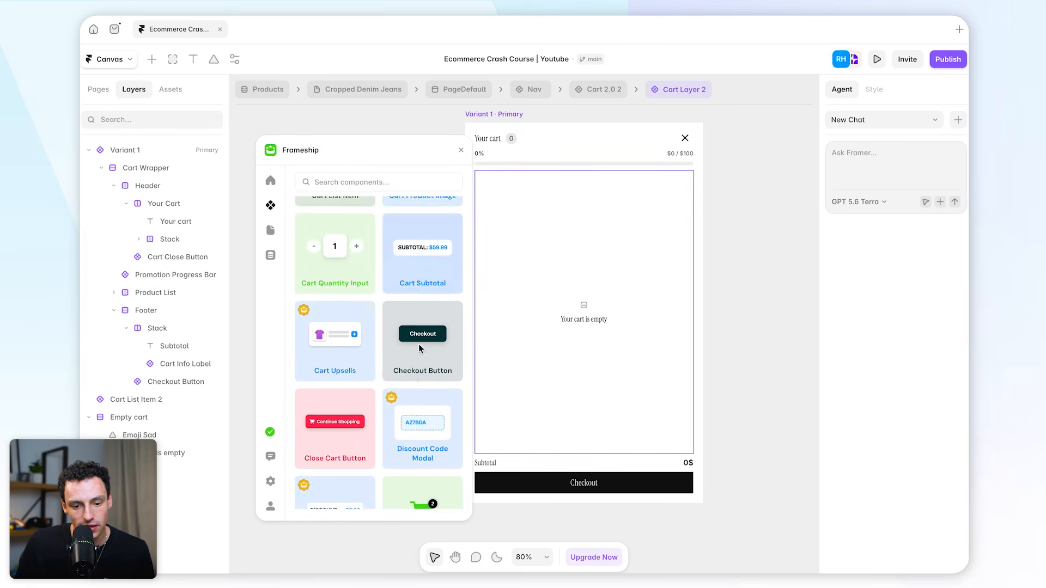
scroll(420, 346, "down", 4)
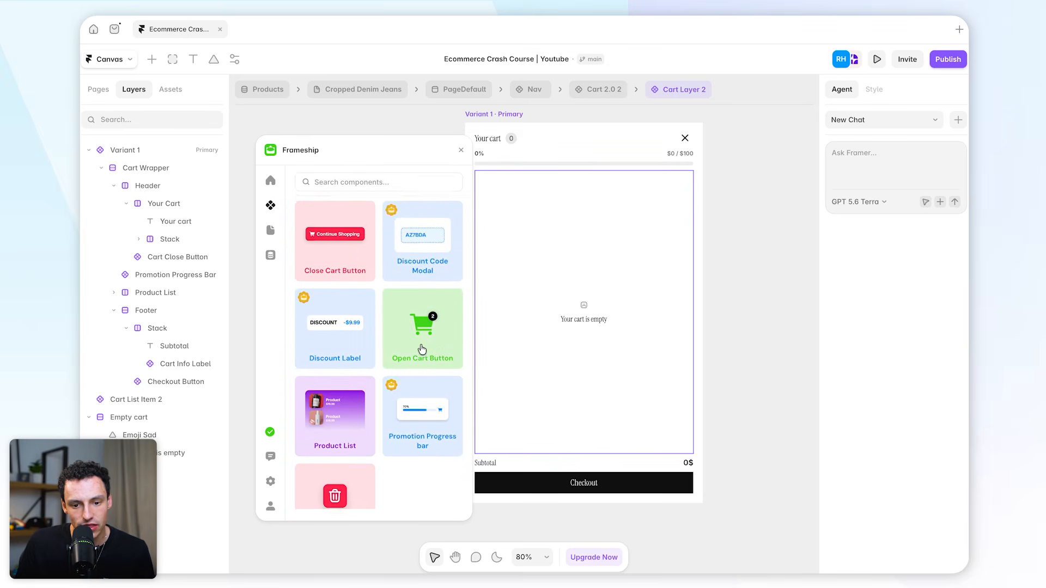
scroll(423, 349, "up", 1)
Step: Insert the Discount Code Modal between the cart's product list and footer, and set its width to 100%
left_click_drag(427, 294, 557, 461)
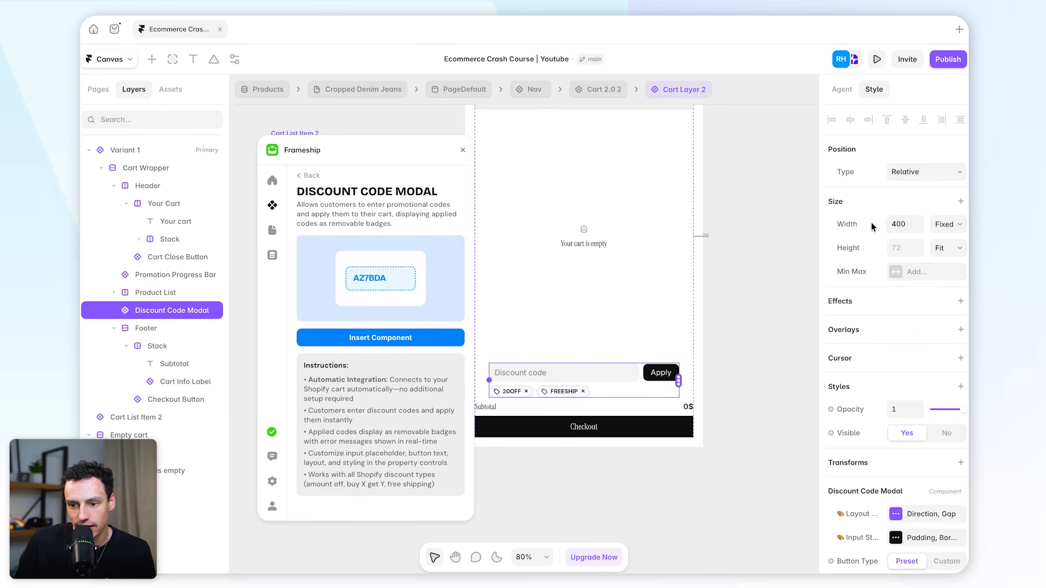
left_click(902, 224)
type("100%")
key("Return")
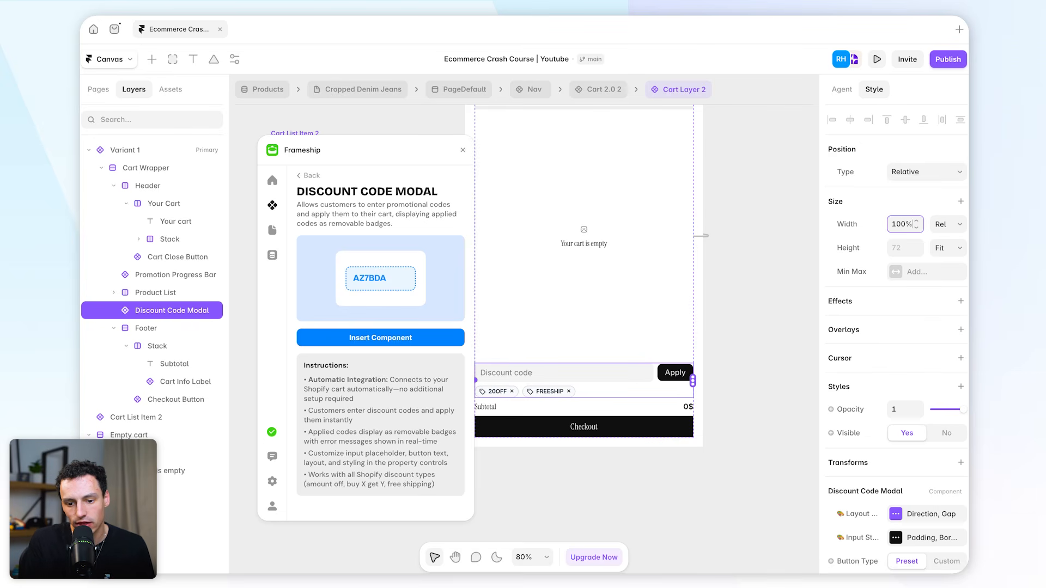
scroll(837, 386, "down", 5)
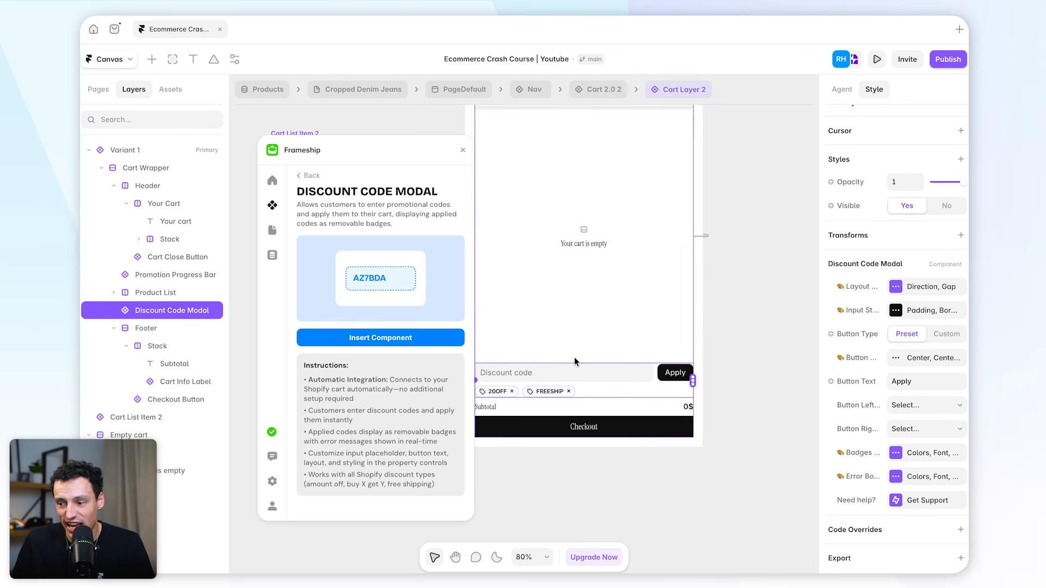
Step: Publish the site update and open the Discounts section in the Shopify admin
left_click(948, 59)
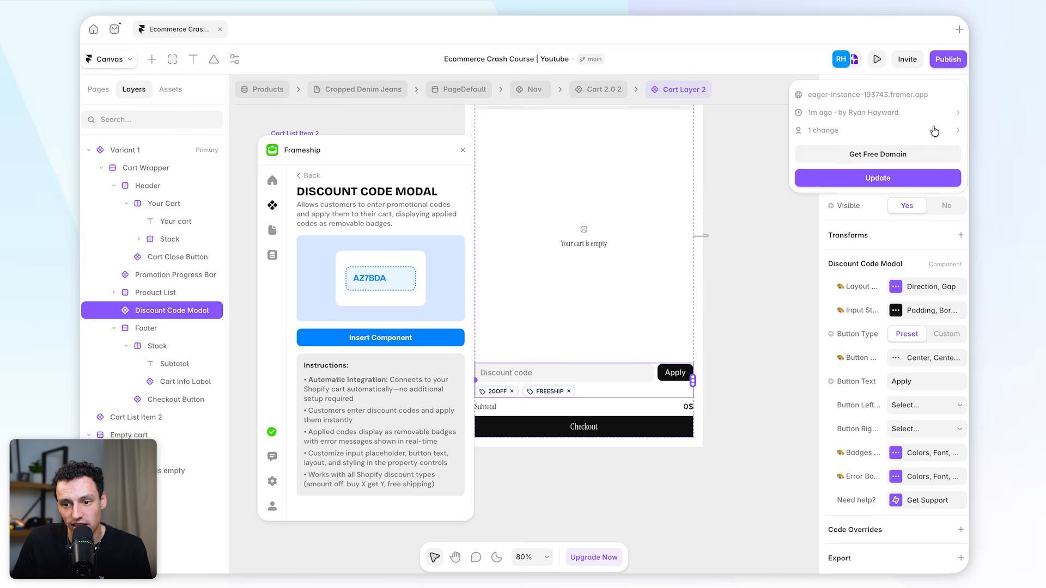
left_click(925, 176)
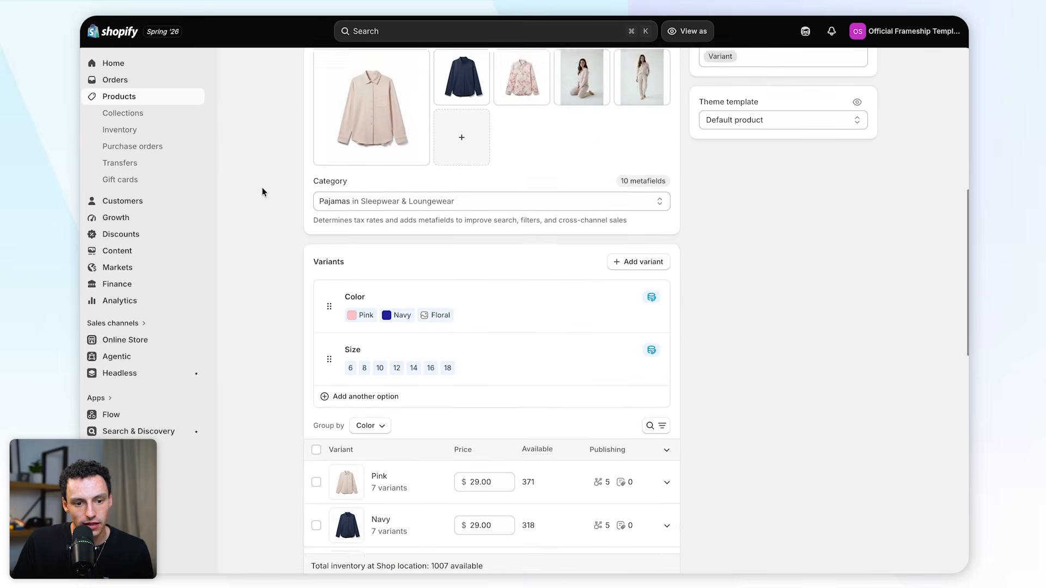
scroll(267, 196, "up", 5)
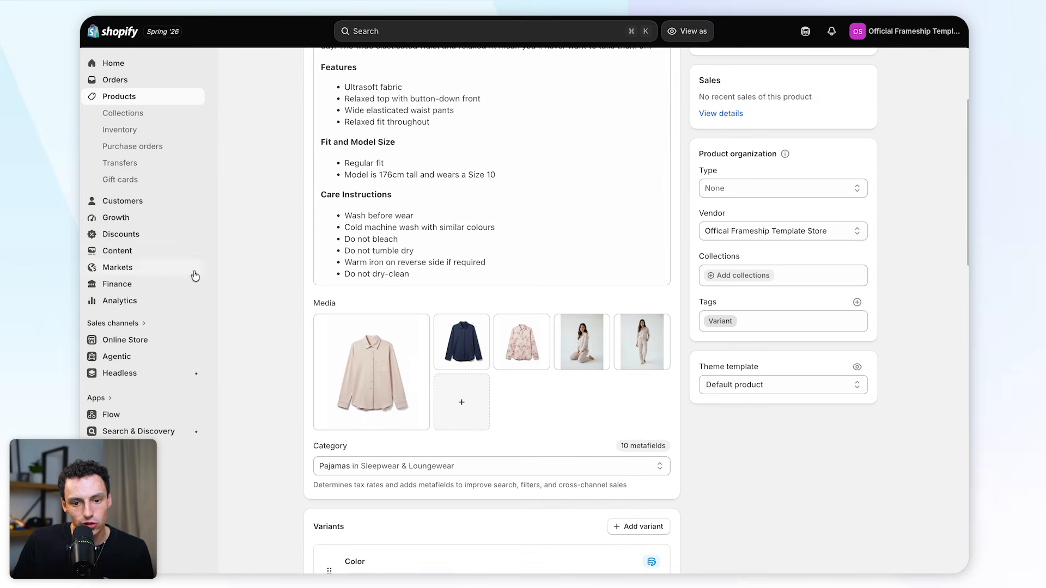
left_click(145, 236)
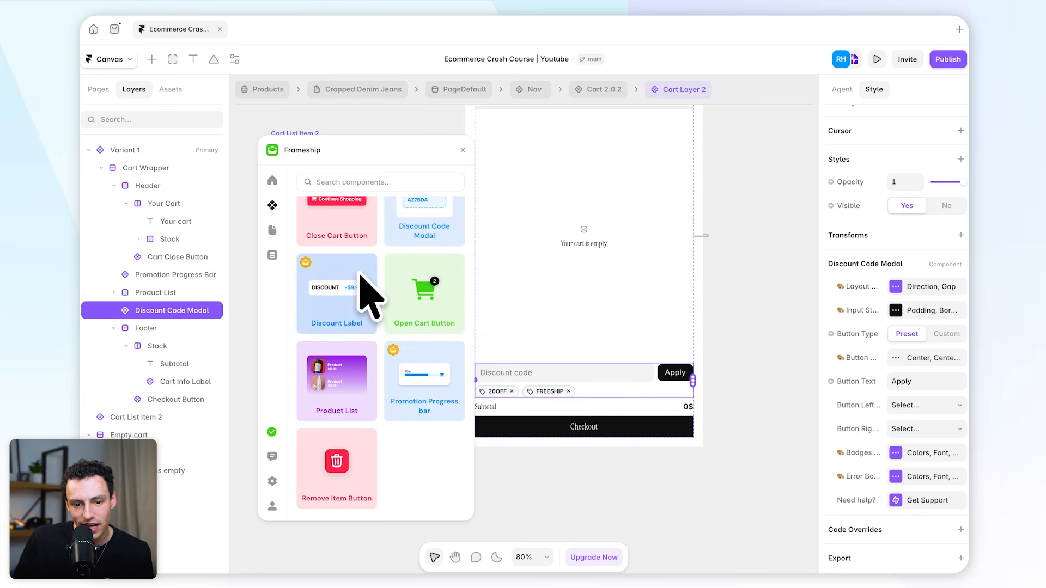
Step: Try to place Frameship's Discount Label between the discount code field and the subtotal row
scroll(411, 318, "up", 1)
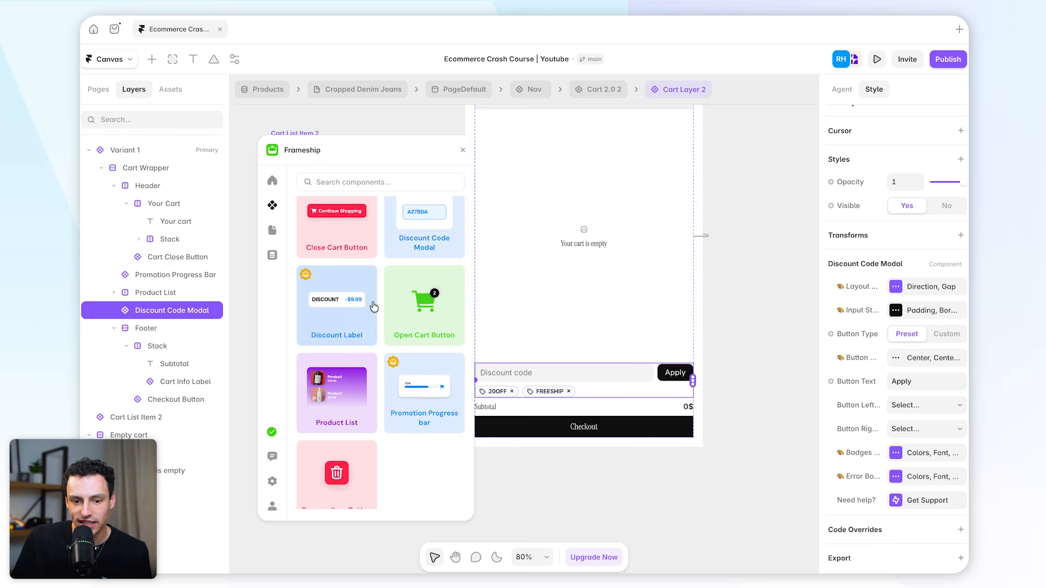
left_click_drag(341, 306, 567, 398)
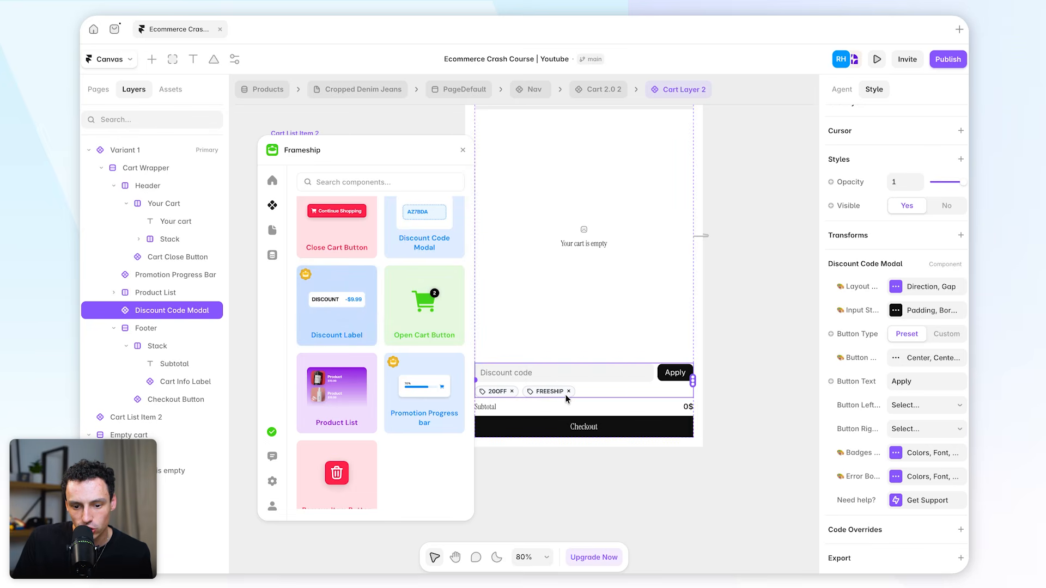
Step: Set the type of the footer's Cart Info Label to Total and publish the update
left_click(531, 404)
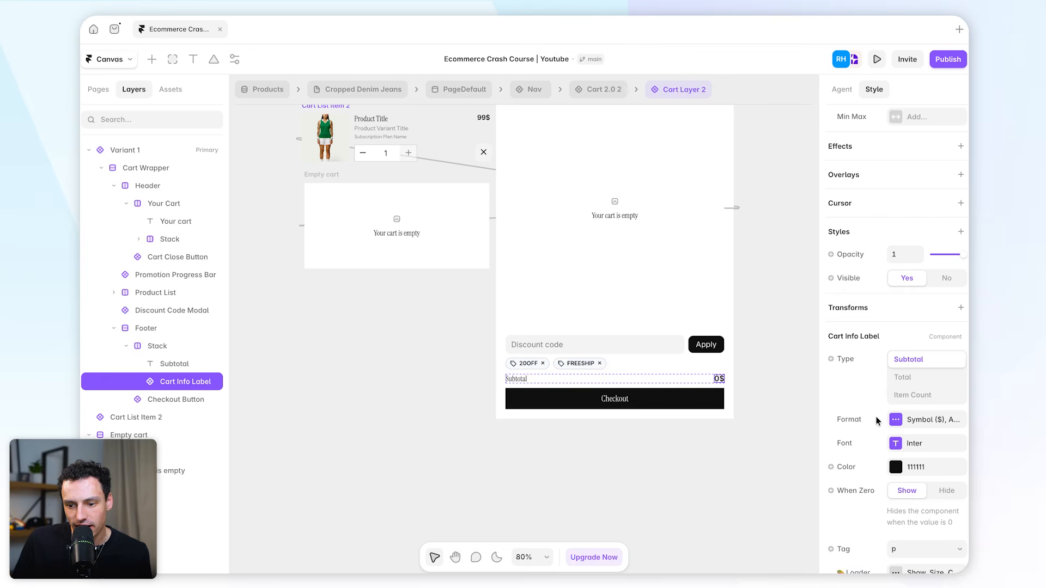
left_click(925, 380)
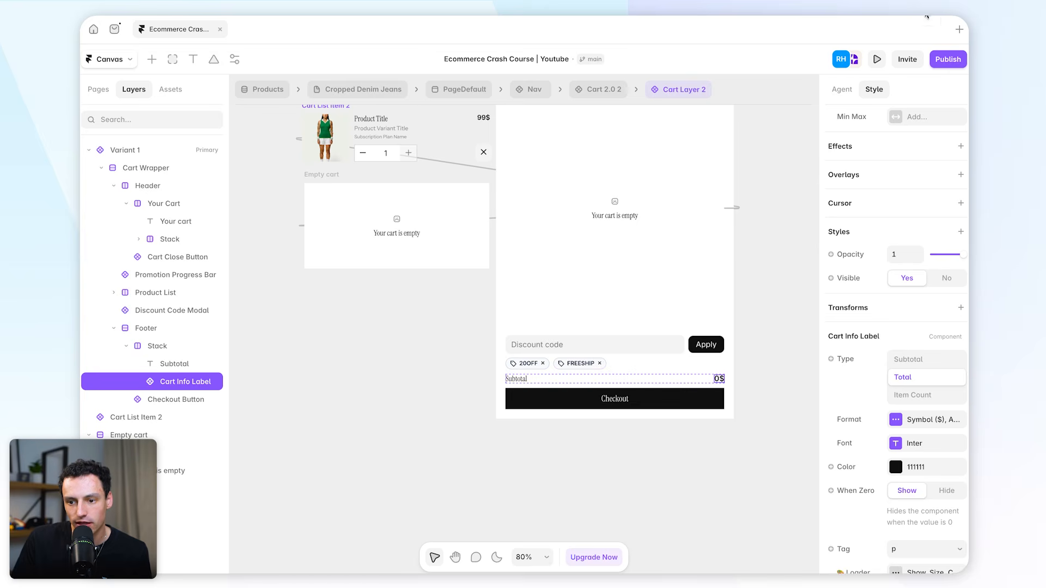
left_click(940, 62)
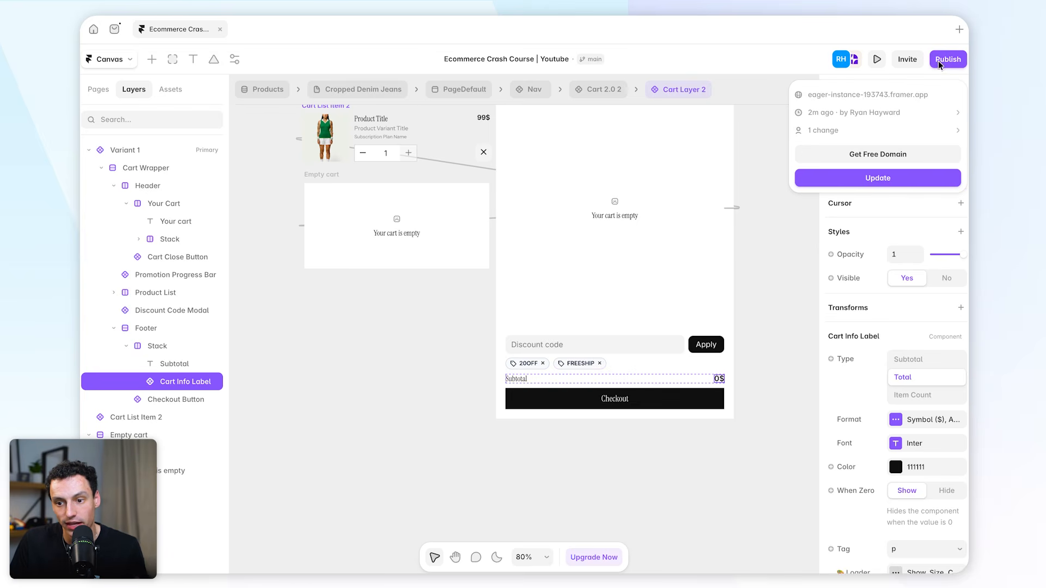
left_click(878, 178)
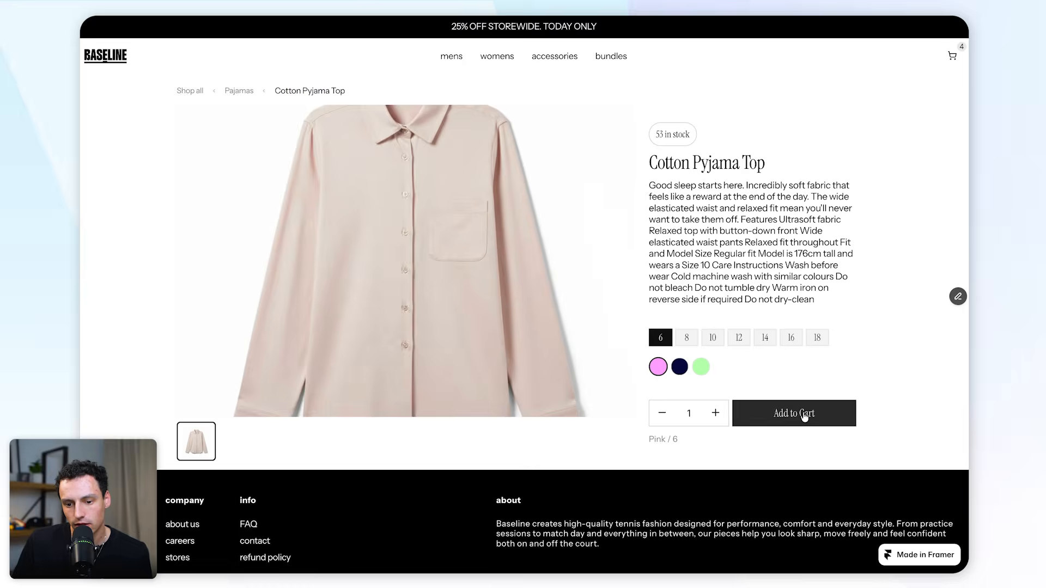
Step: Add the pink Cotton Pyjama Top in size 6 on the live page and remove the SAVE10 code from the cart
left_click(804, 413)
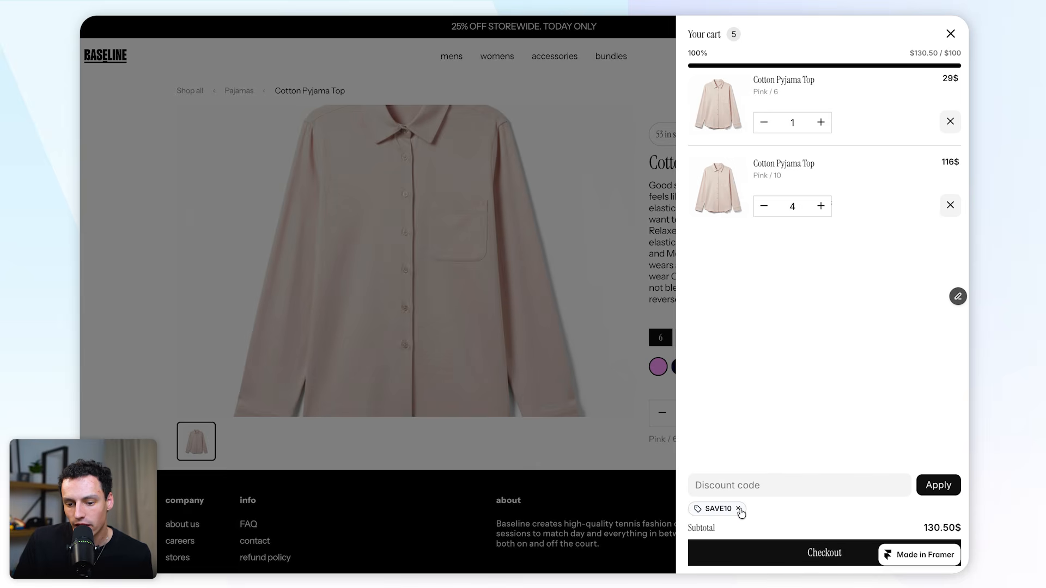
left_click(738, 509)
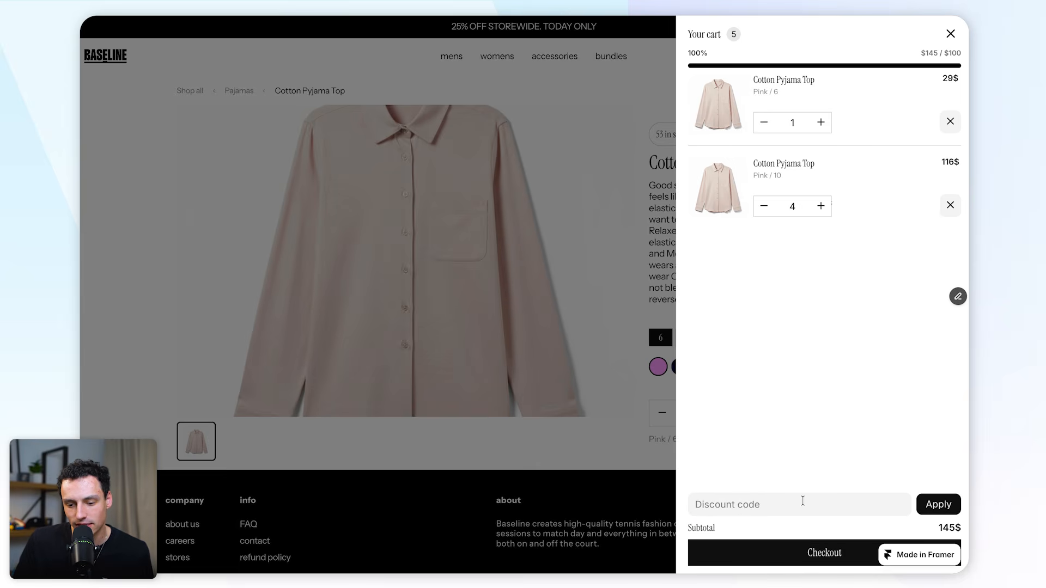
Step: Apply the discount code SAVE10 in the live cart and check the amount in the subtotal row
left_click(803, 501)
type("SAVE10")
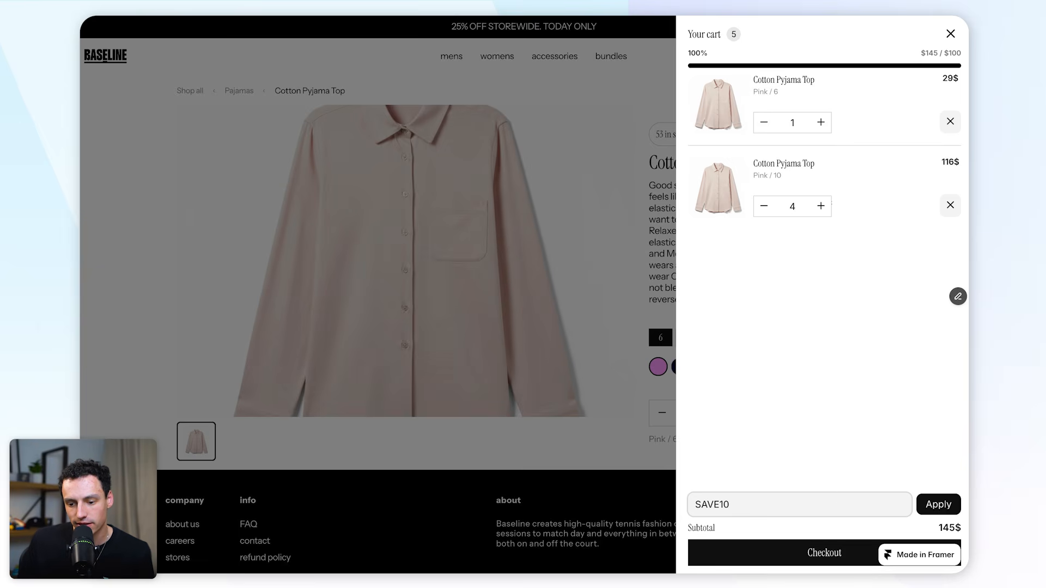
left_click(946, 509)
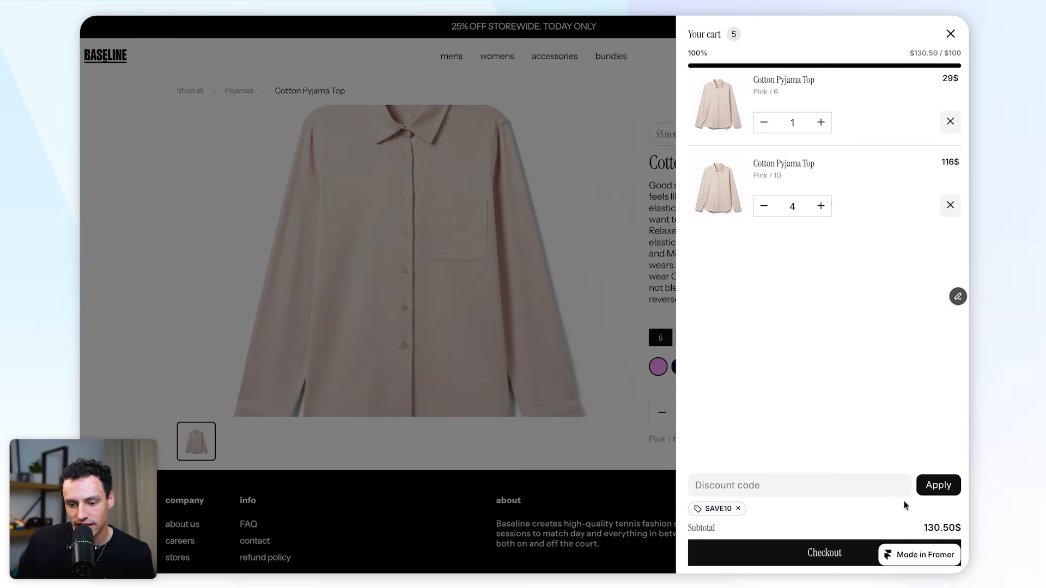
left_click_drag(905, 525, 952, 522)
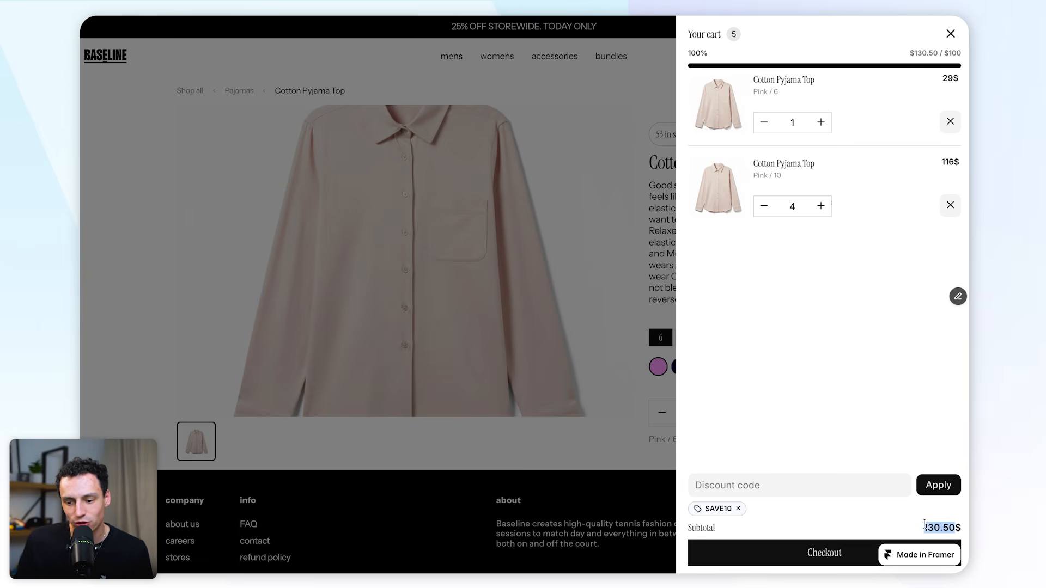
left_click(847, 502)
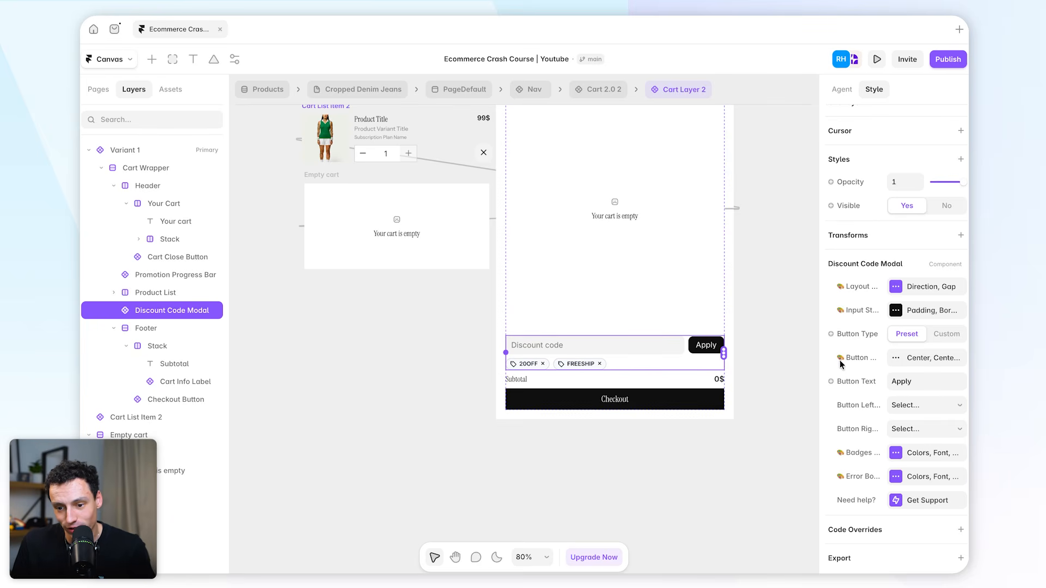
Step: Set the Discount Code Modal's input border radius to 0 and its background color to FFFFFF
scroll(871, 382, "up", 5)
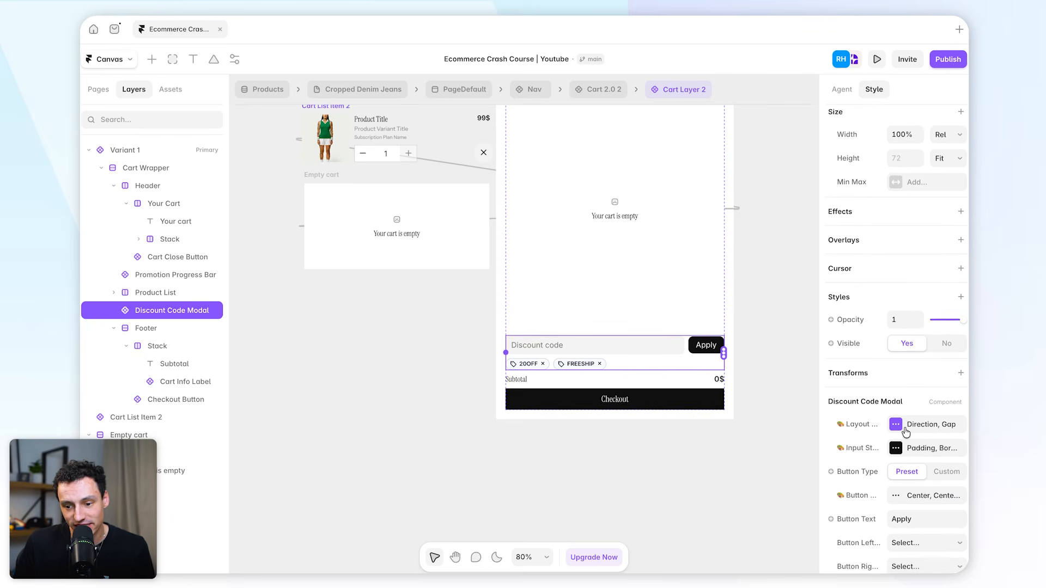
left_click(899, 448)
left_click(738, 433)
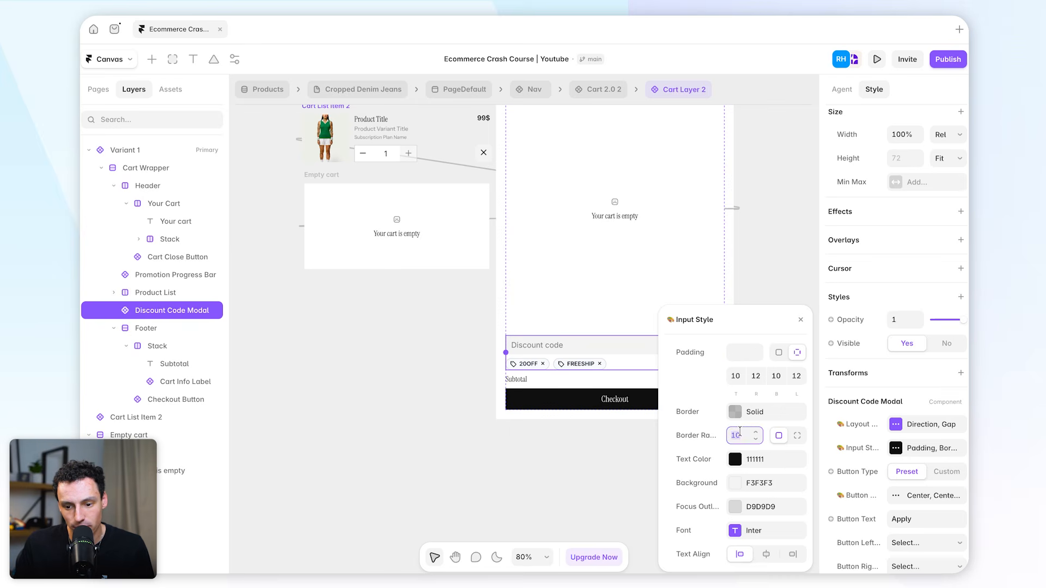
type("0")
scroll(515, 324, "right", 5)
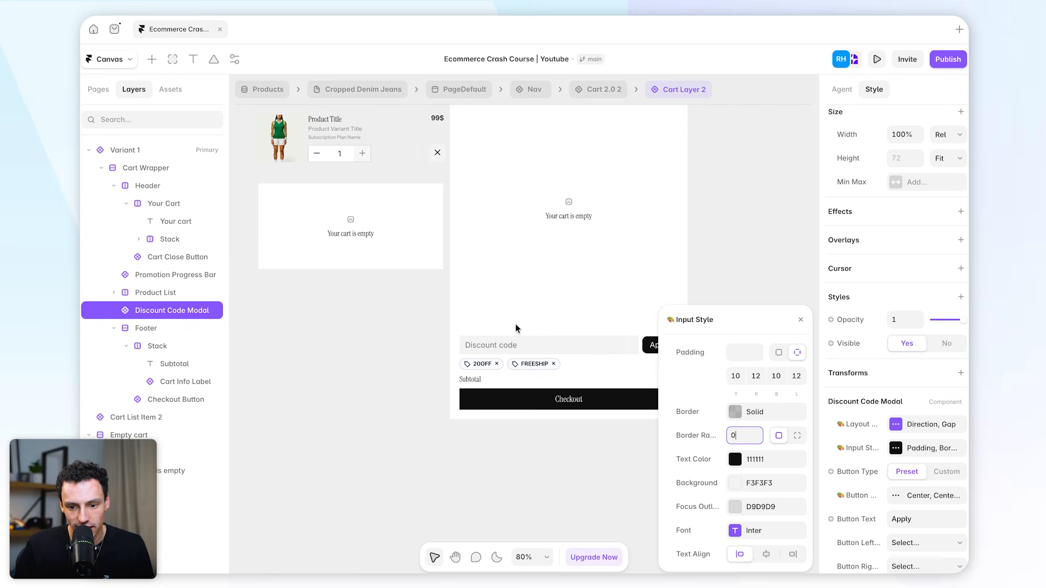
scroll(515, 326, "up", 2)
left_click(738, 485)
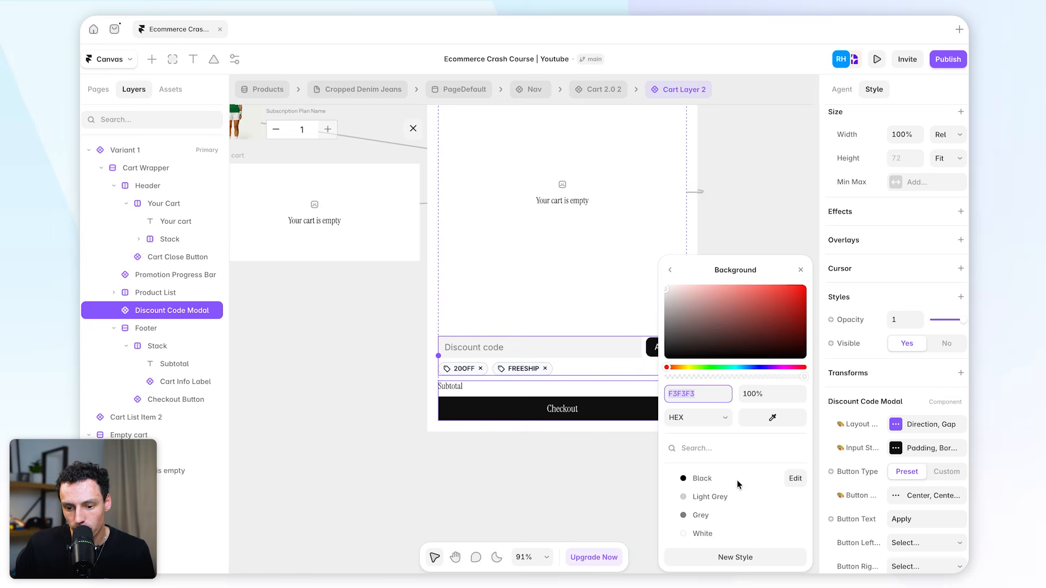
left_click_drag(720, 339, 589, 224)
left_click(673, 271)
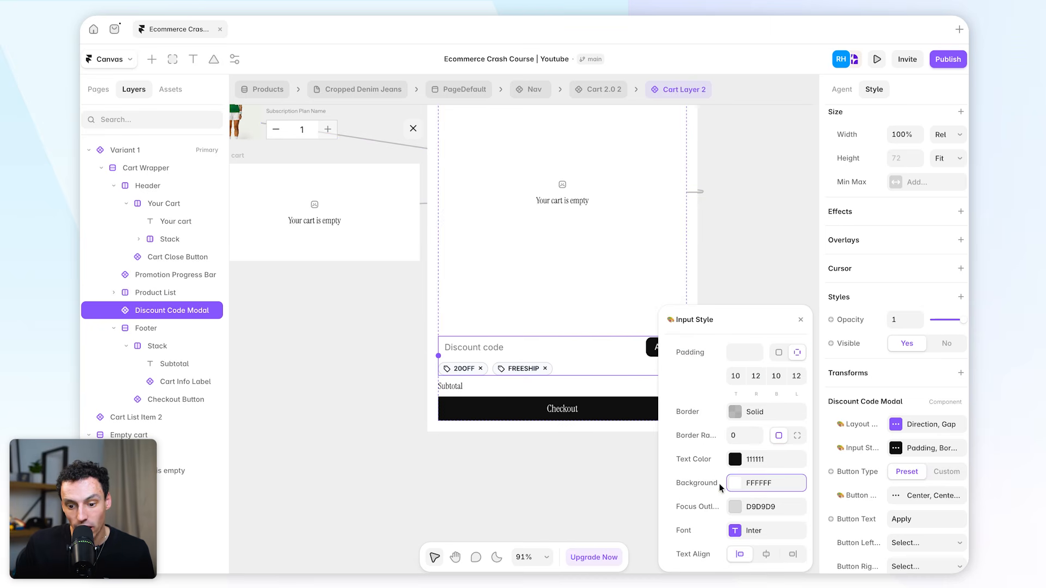
Step: Give the Discount Code Modal's input a Light Grey border of width 1 and set its font to Instrument Sans
left_click(733, 412)
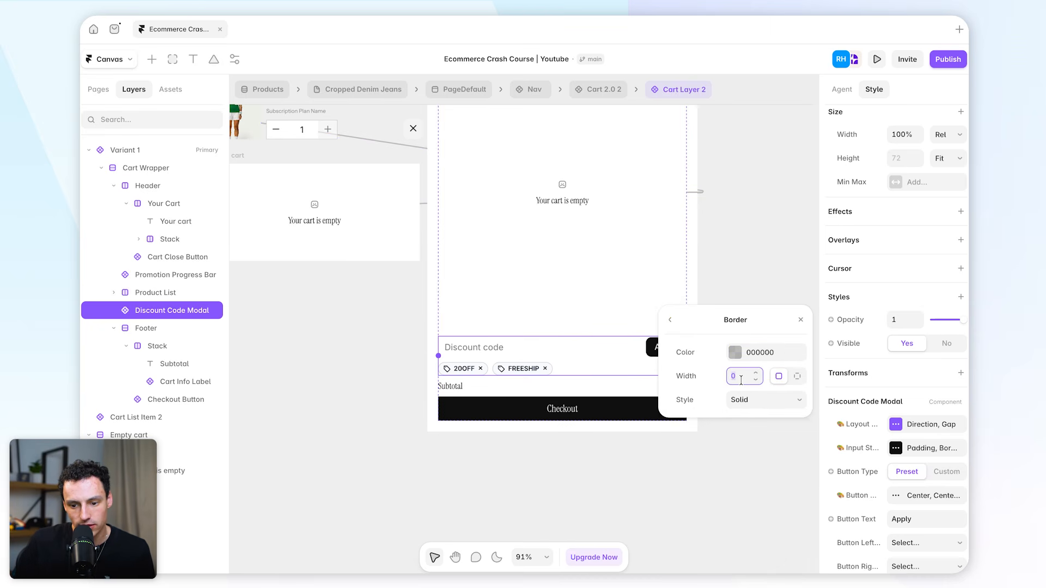
type("1")
left_click(738, 358)
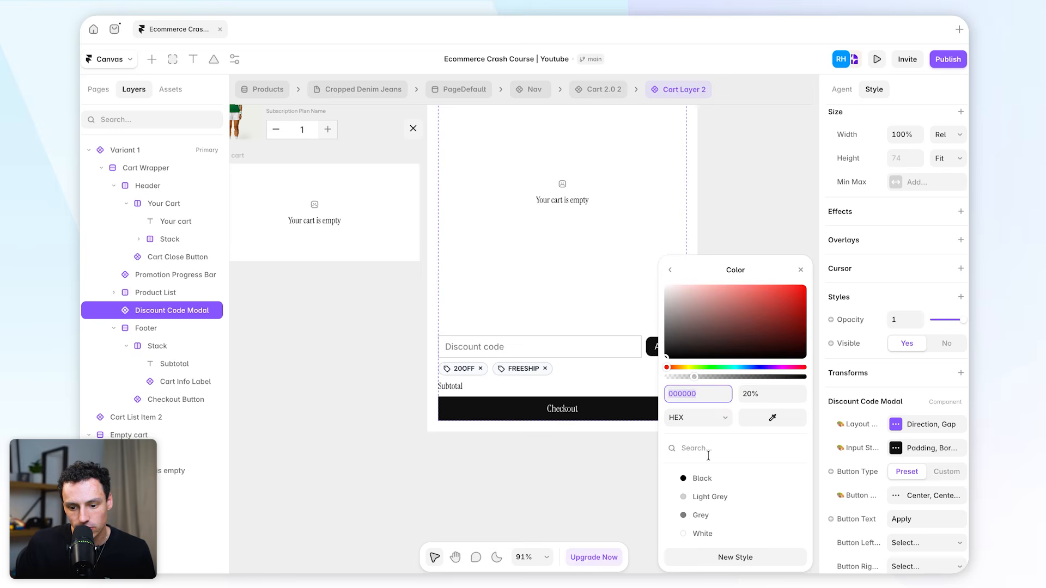
left_click(712, 496)
left_click(670, 271)
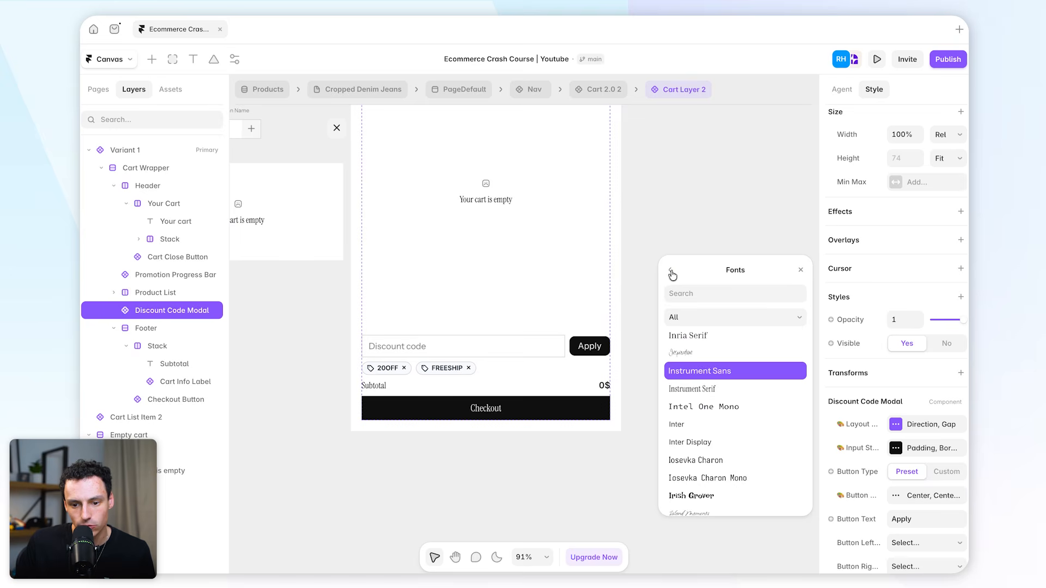
left_click(671, 272)
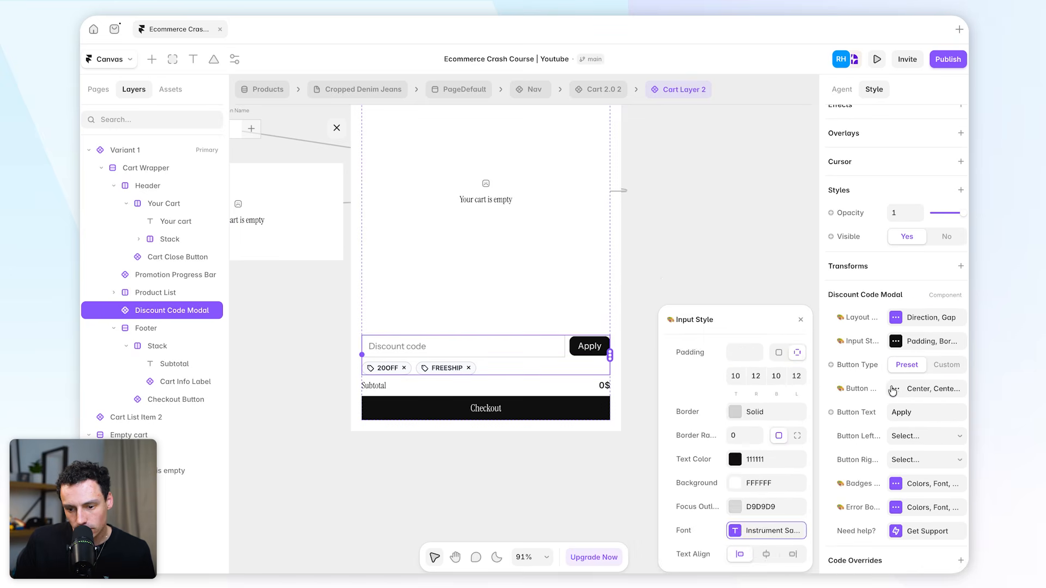
Step: Style the modal's Apply button with border radius 0, a Light Grey background and Black text
left_click(894, 389)
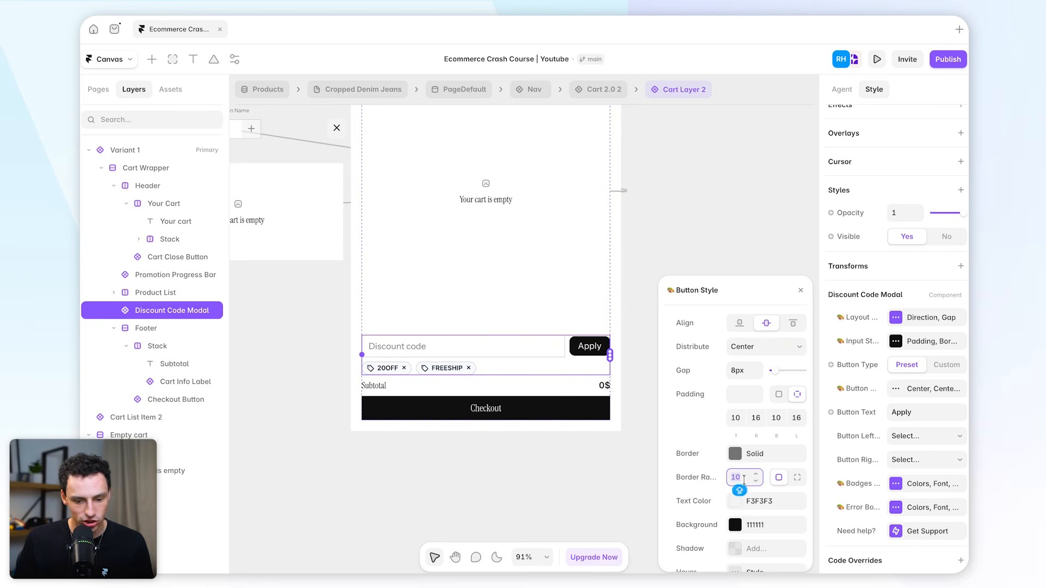
key("Return")
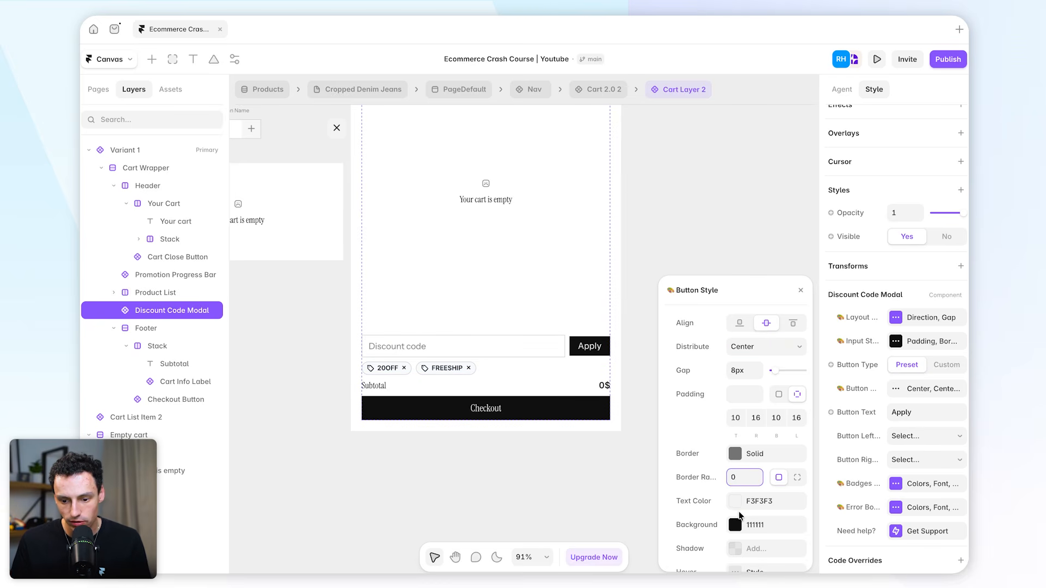
left_click(736, 522)
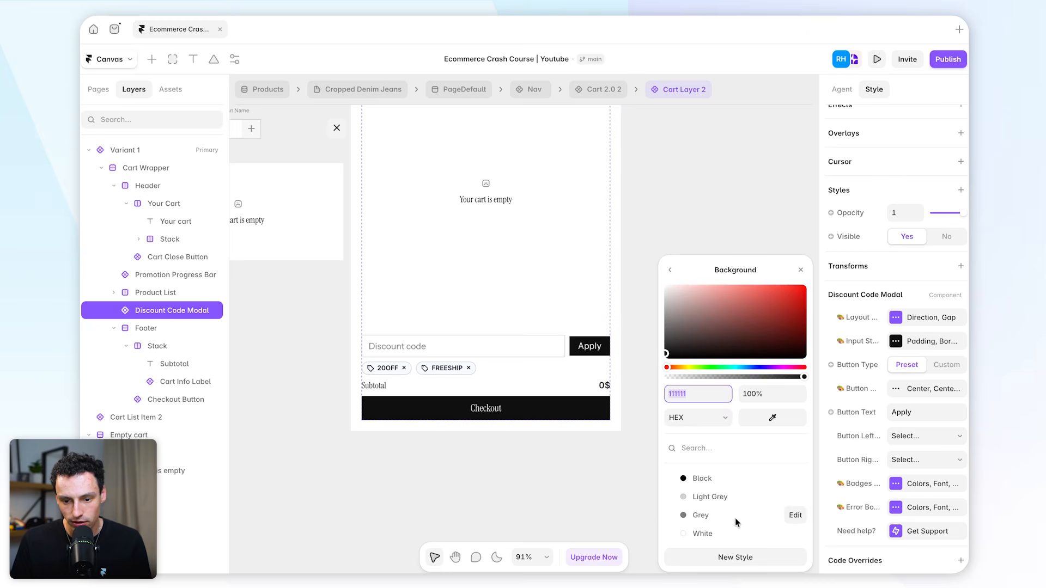
left_click(714, 498)
left_click(671, 271)
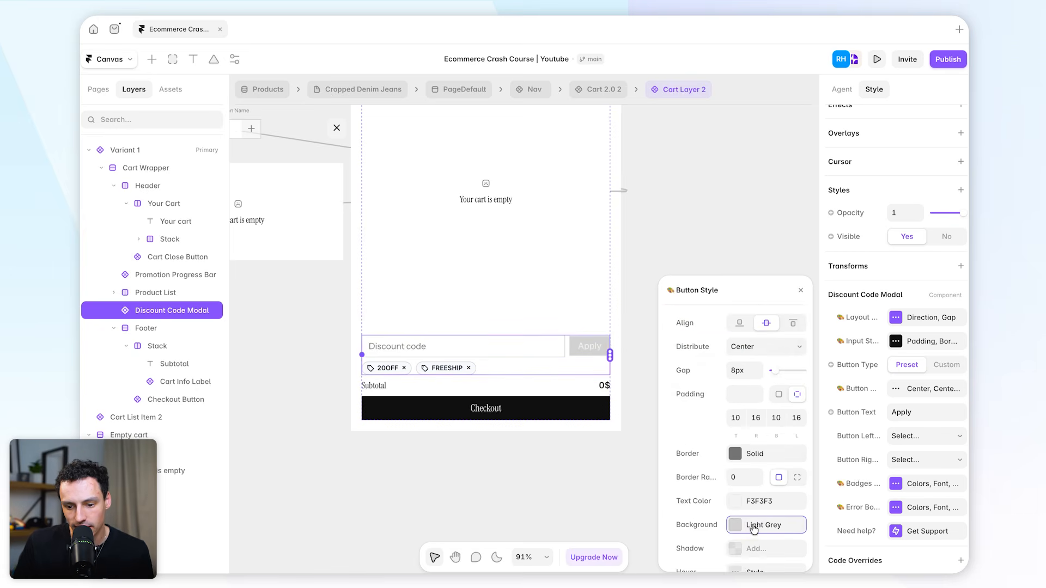
left_click(731, 502)
left_click(702, 481)
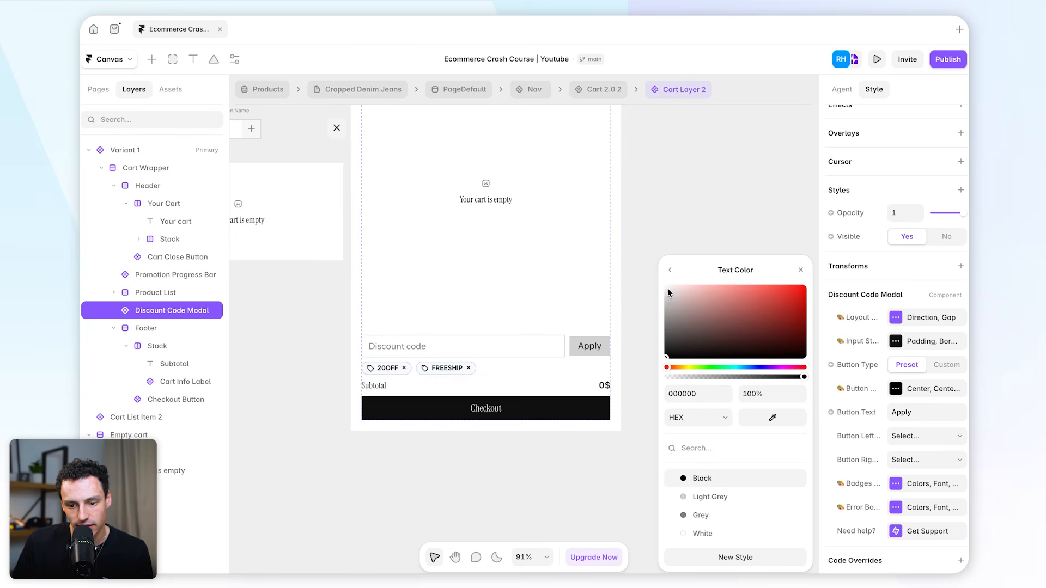
Step: Move the Discount Code Modal below the Footer in the Cart Wrapper and publish the update
left_click(113, 328)
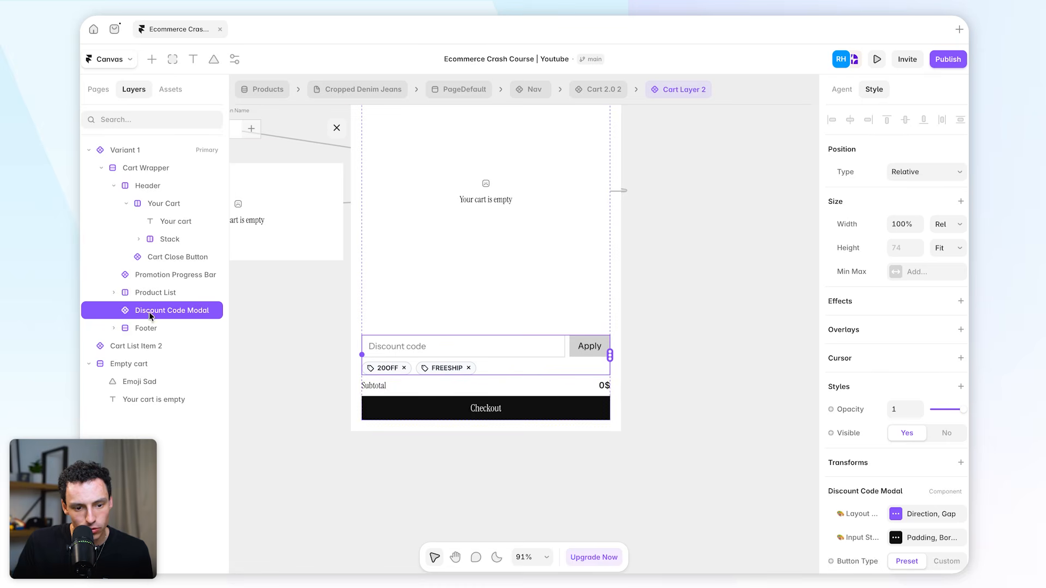
left_click_drag(150, 316, 148, 337)
left_click(719, 412)
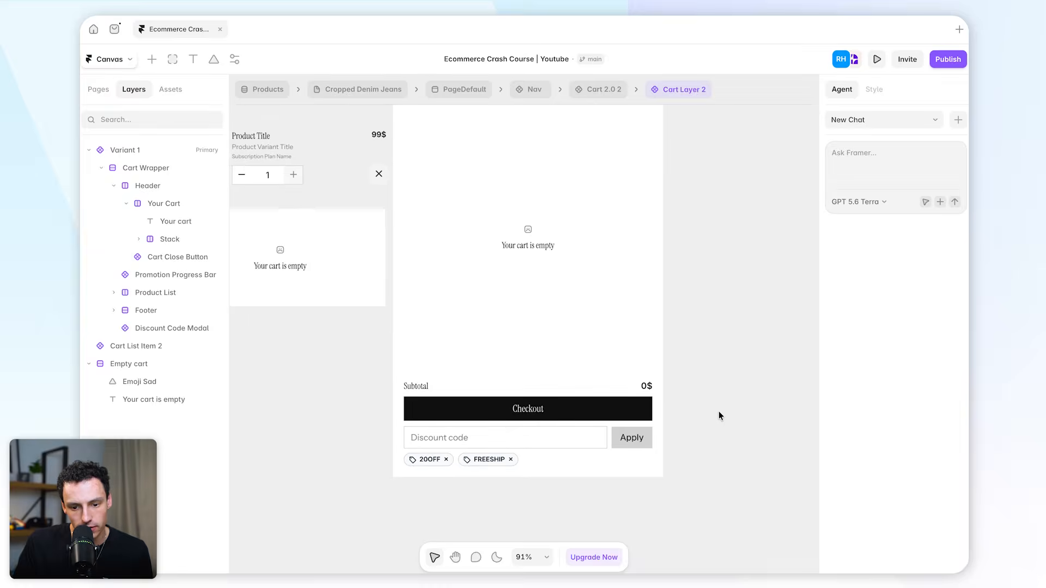
scroll(719, 412, "down", 3)
left_click(941, 58)
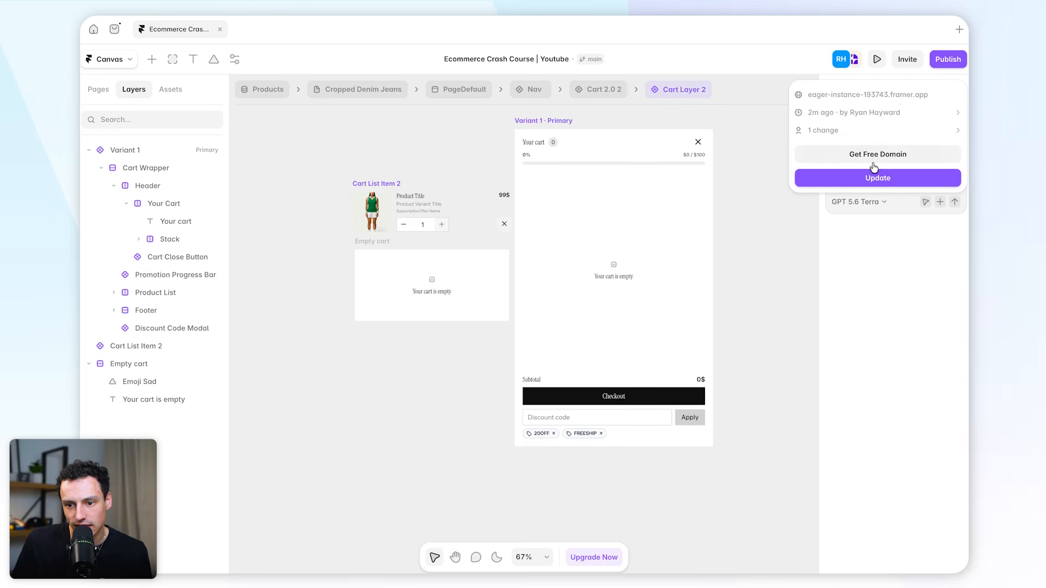
left_click(877, 177)
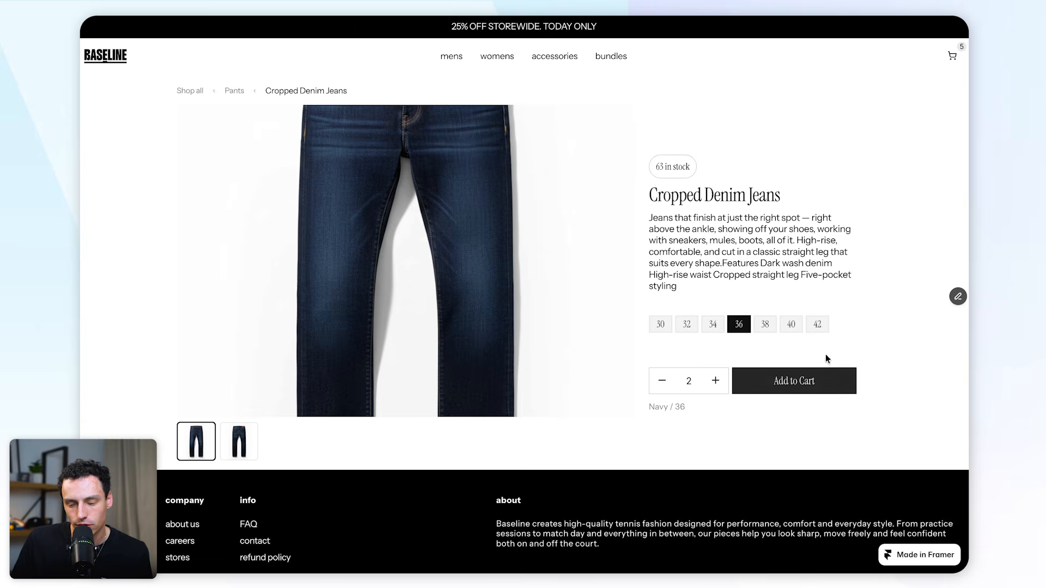
Step: Add two navy Cropped Denim Jeans in size 36 to the live cart and try the discount code field below Checkout
left_click(815, 381)
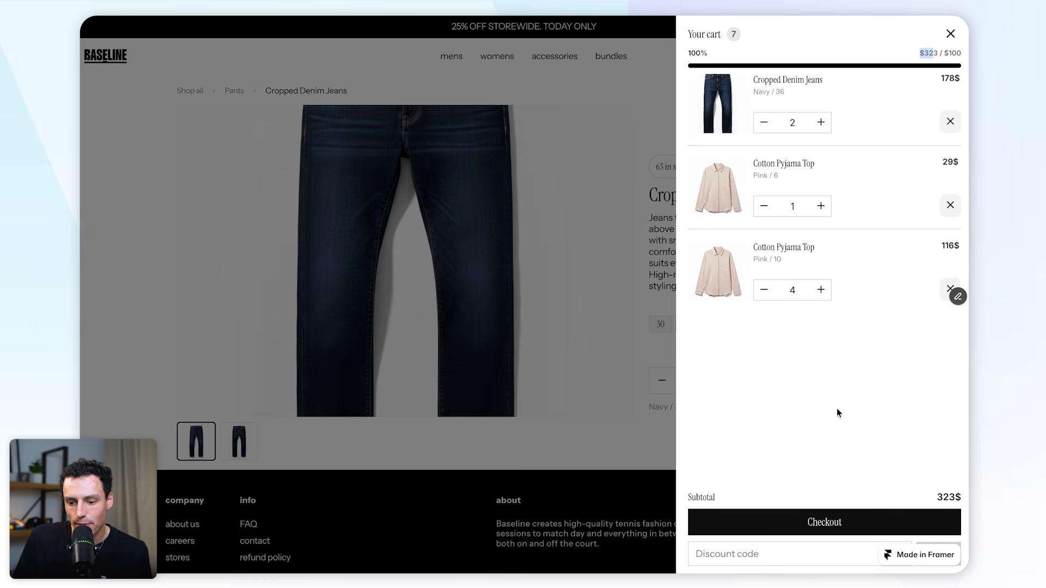
left_click(790, 546)
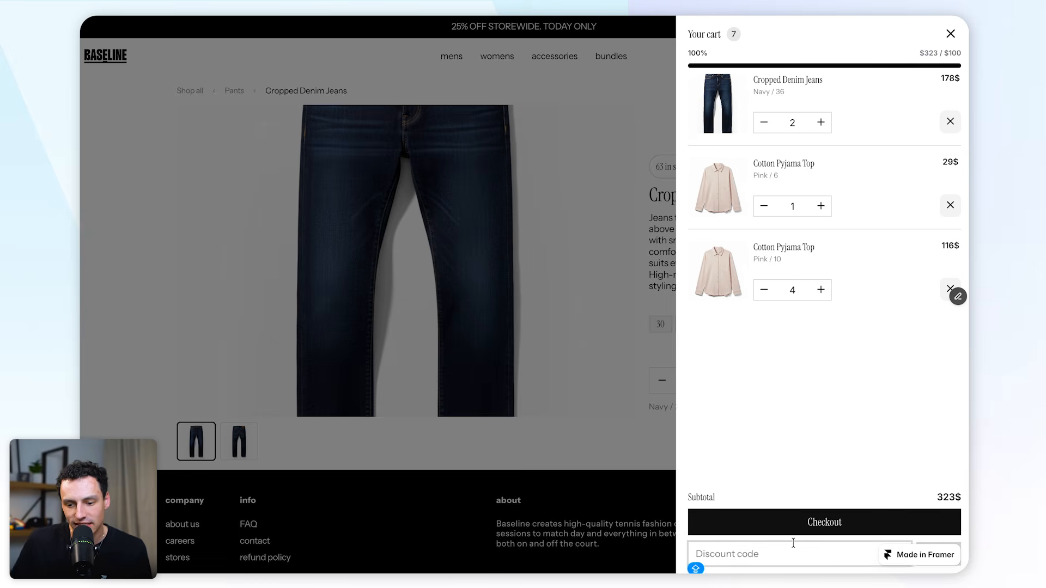
left_click(958, 542)
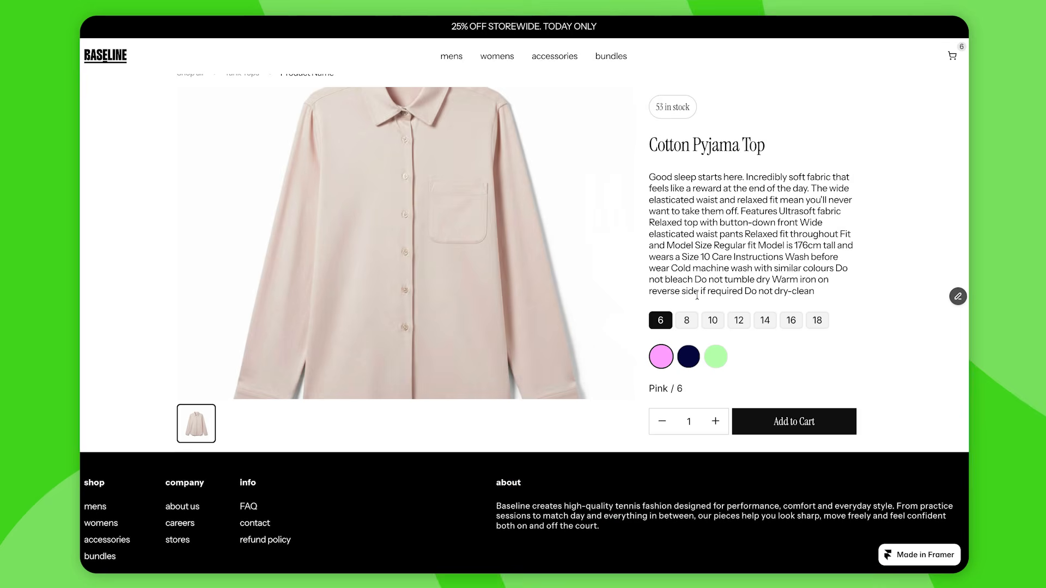
Step: Test the Cotton Pyjama Top's variant selectors by choosing size 10, size 14 and the navy color
left_click(711, 322)
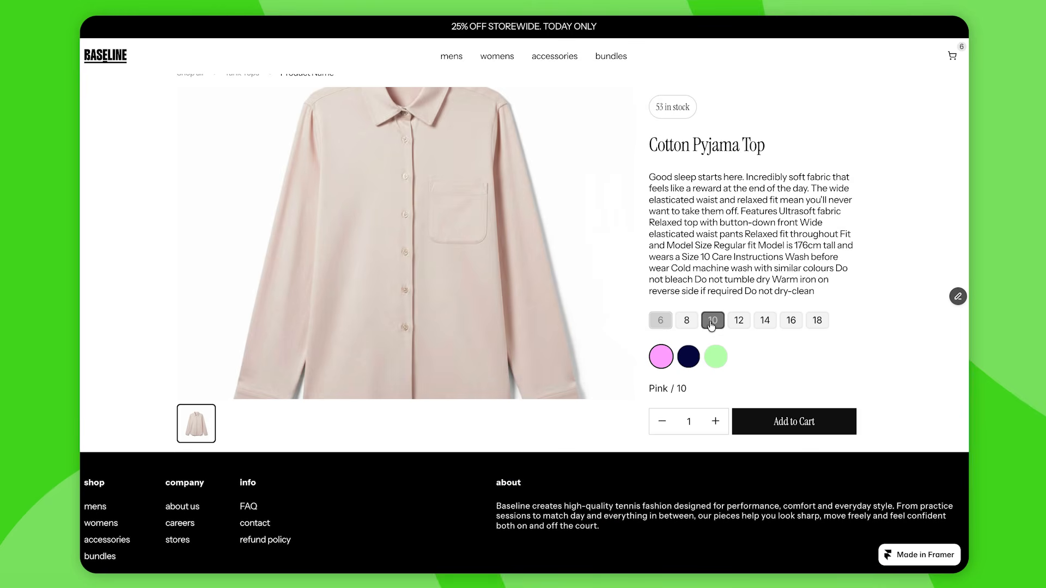
left_click(765, 320)
left_click(689, 356)
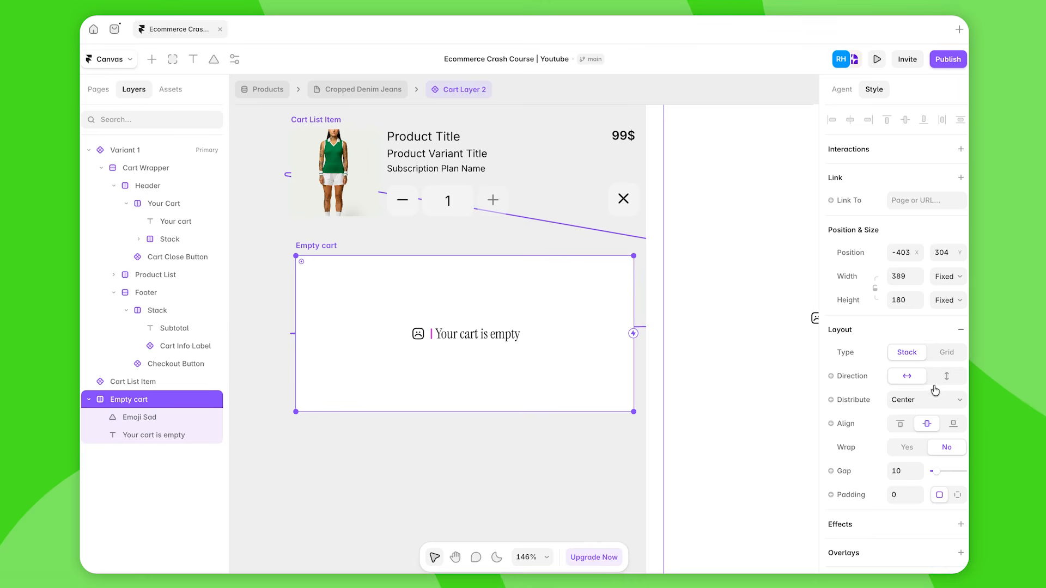
Step: Set the Empty cart stack's direction to vertical and submit the discount code in the live cart
left_click(946, 376)
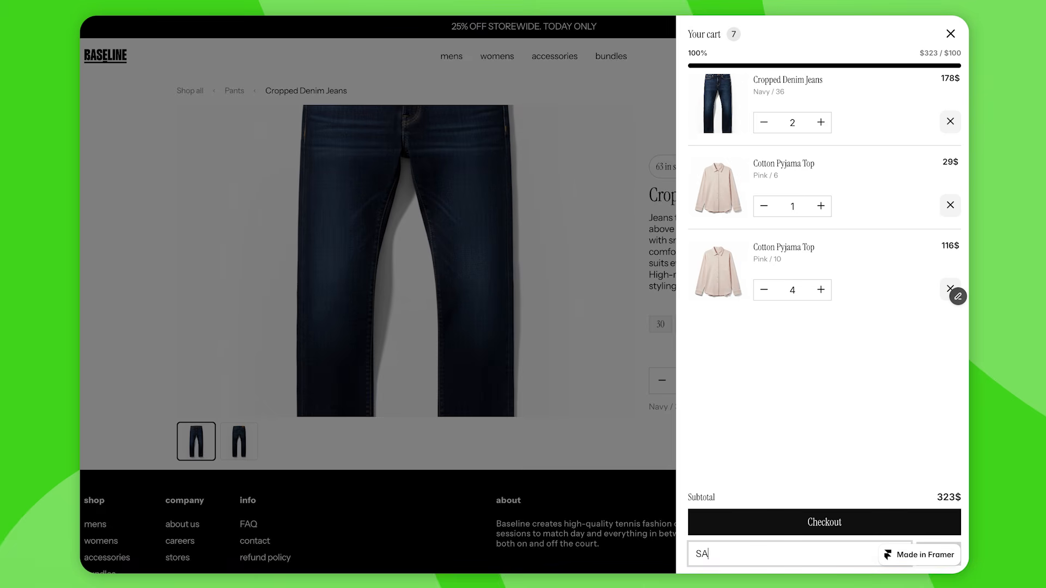
key("Return")
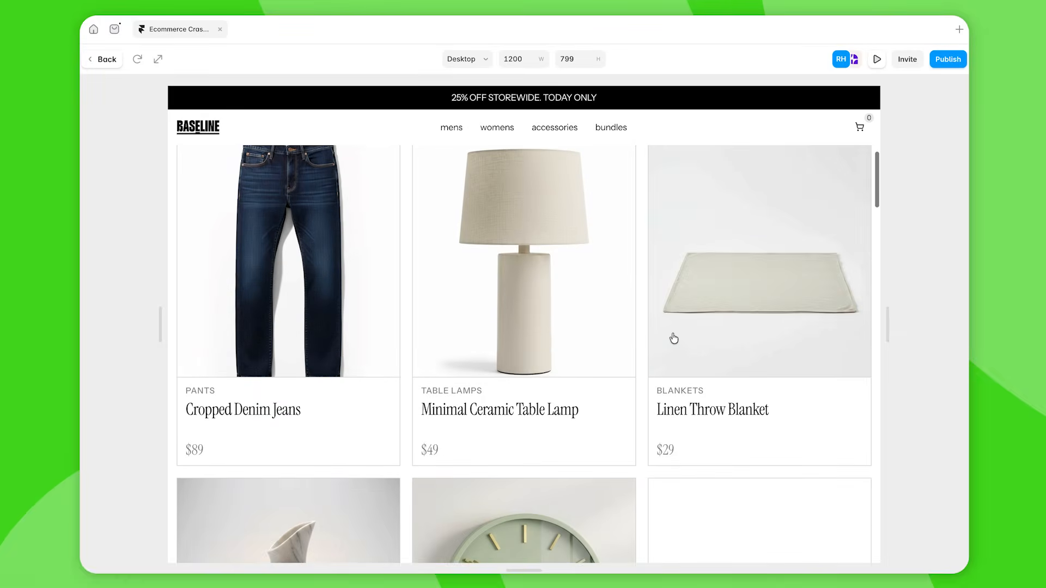
Step: Filter the Best sellers products by None and sort them by Highest $$
scroll(642, 333, "down", 3)
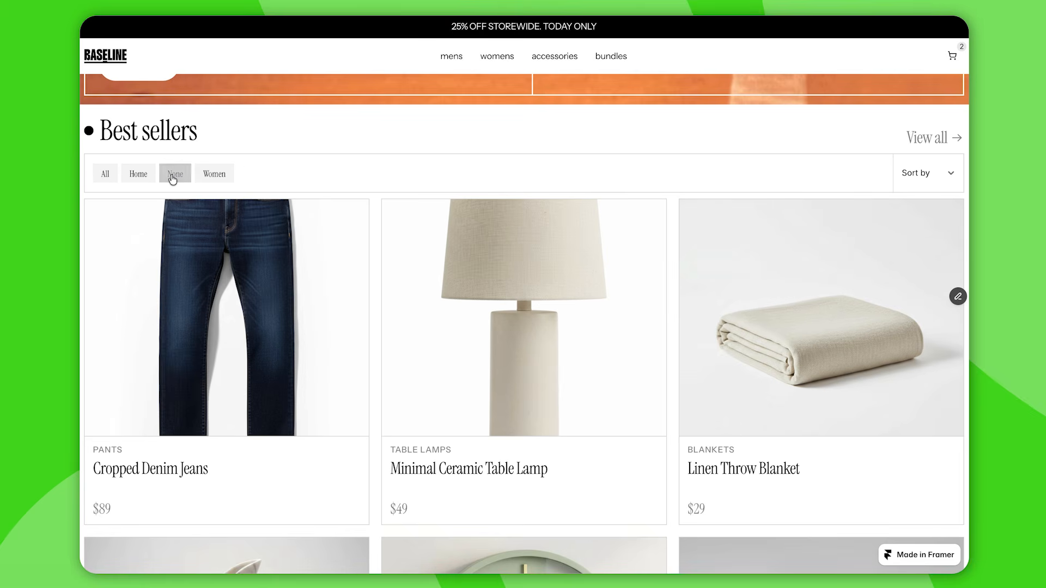
left_click(173, 174)
left_click(921, 173)
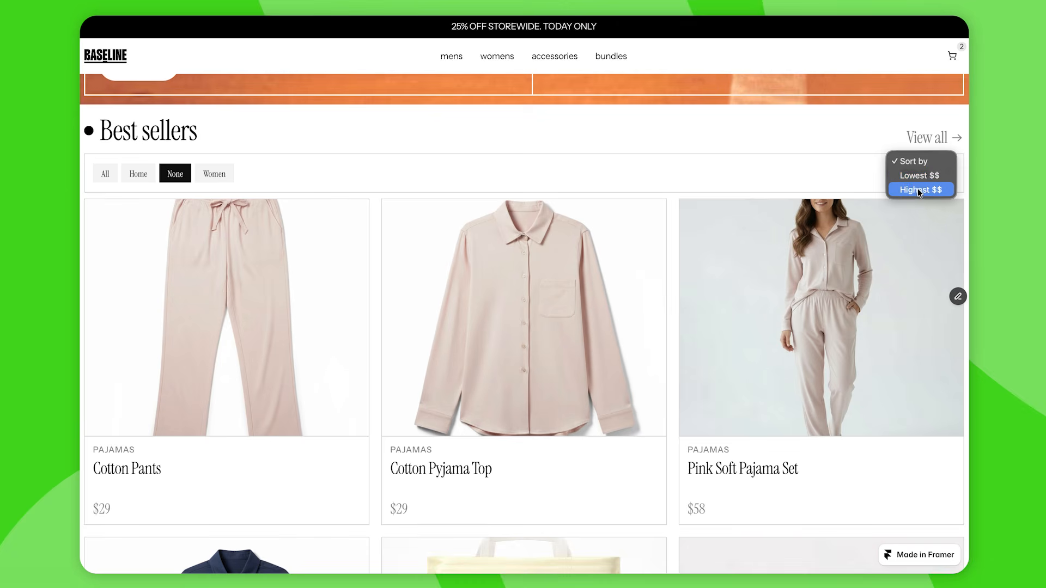
left_click(918, 189)
scroll(468, 250, "down", 2)
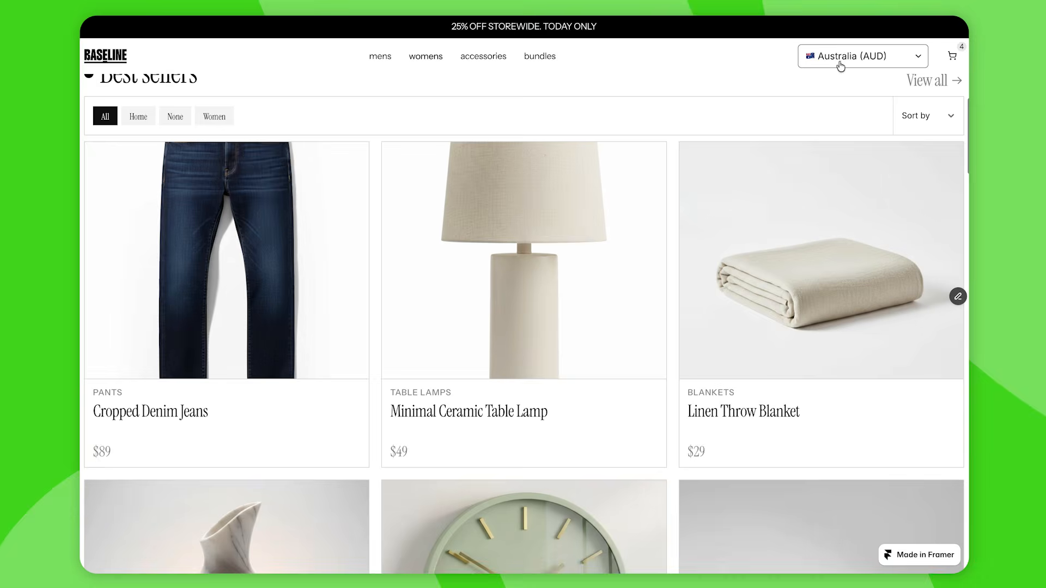
Step: Switch the store's region and currency to Japan (JPY) on the live page
left_click(849, 59)
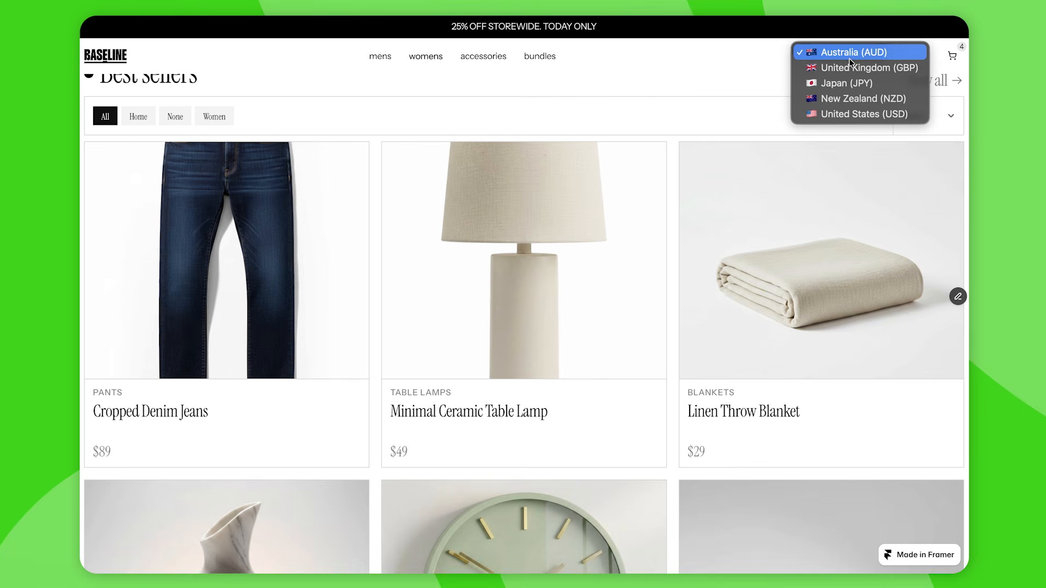
left_click(847, 82)
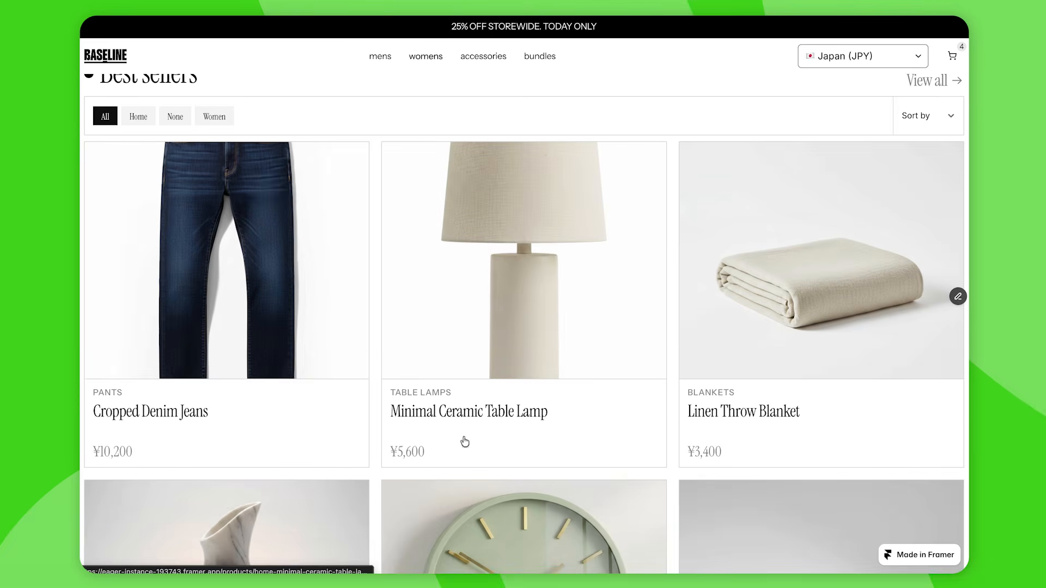